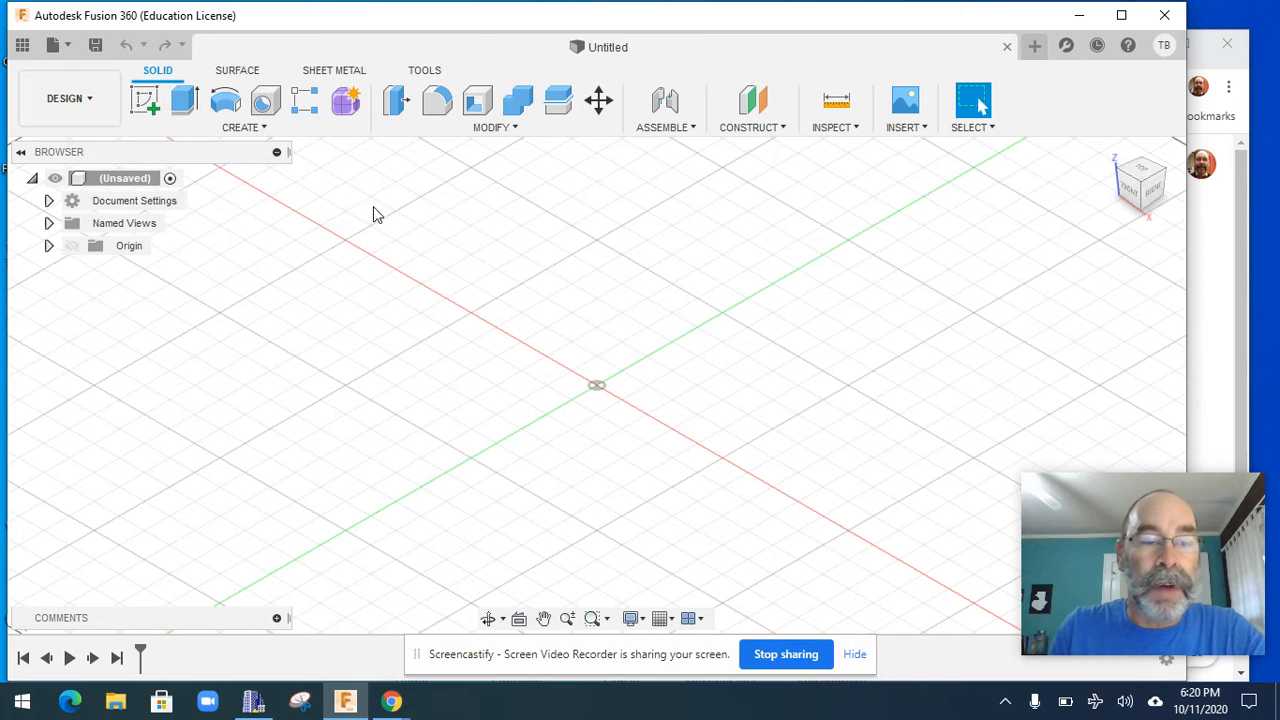
Sketch a rectangle 1 in high and 4 in wide from the origin on the front plane and finish the sketch
left_click(145, 100)
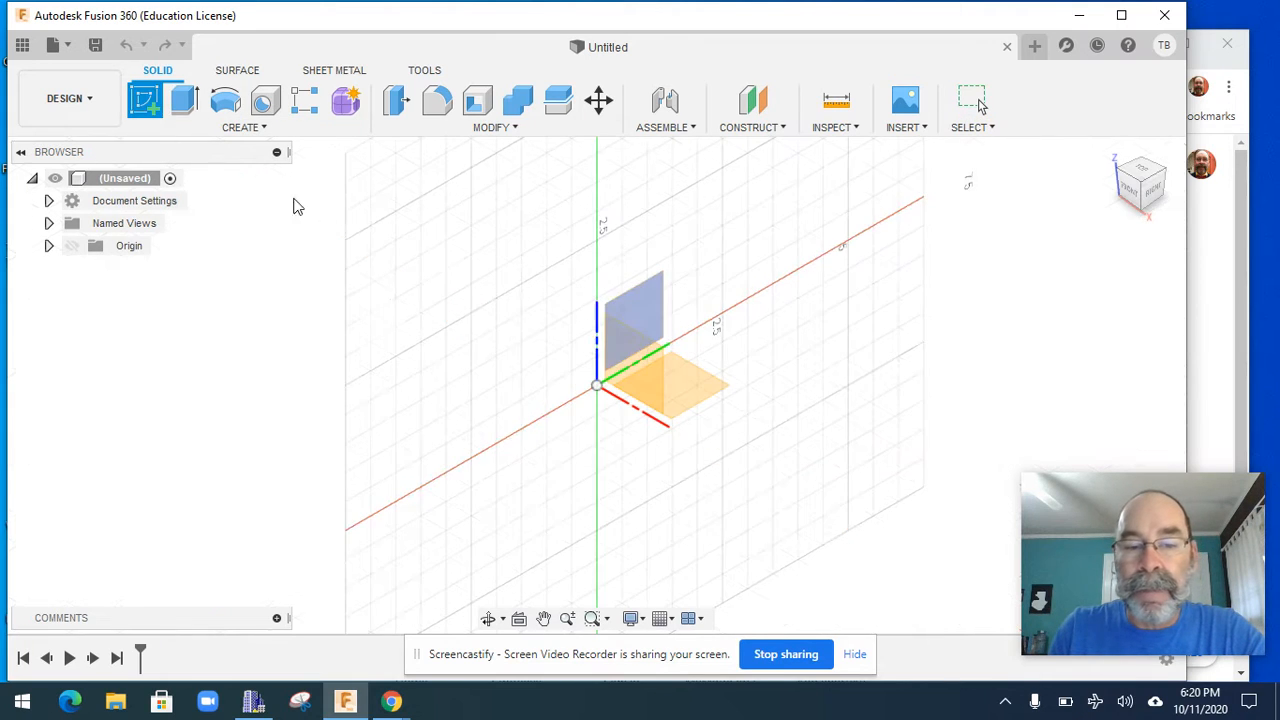
left_click(627, 373)
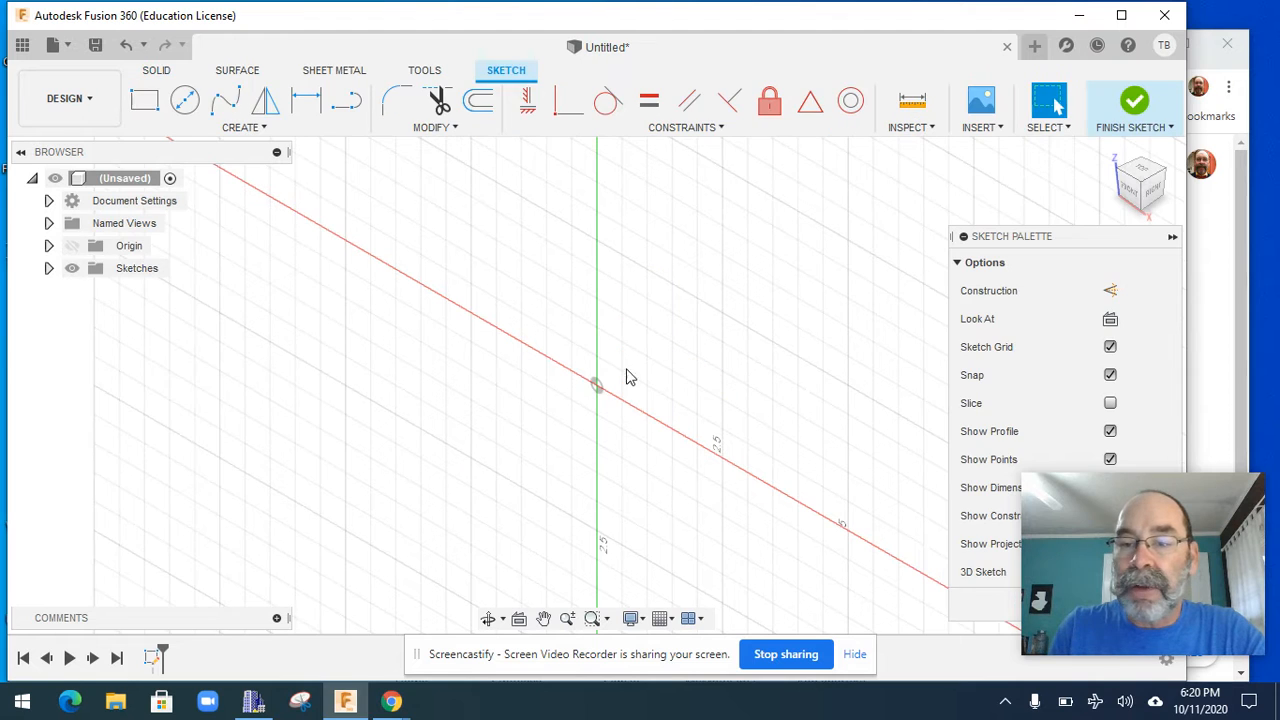
left_click(1130, 193)
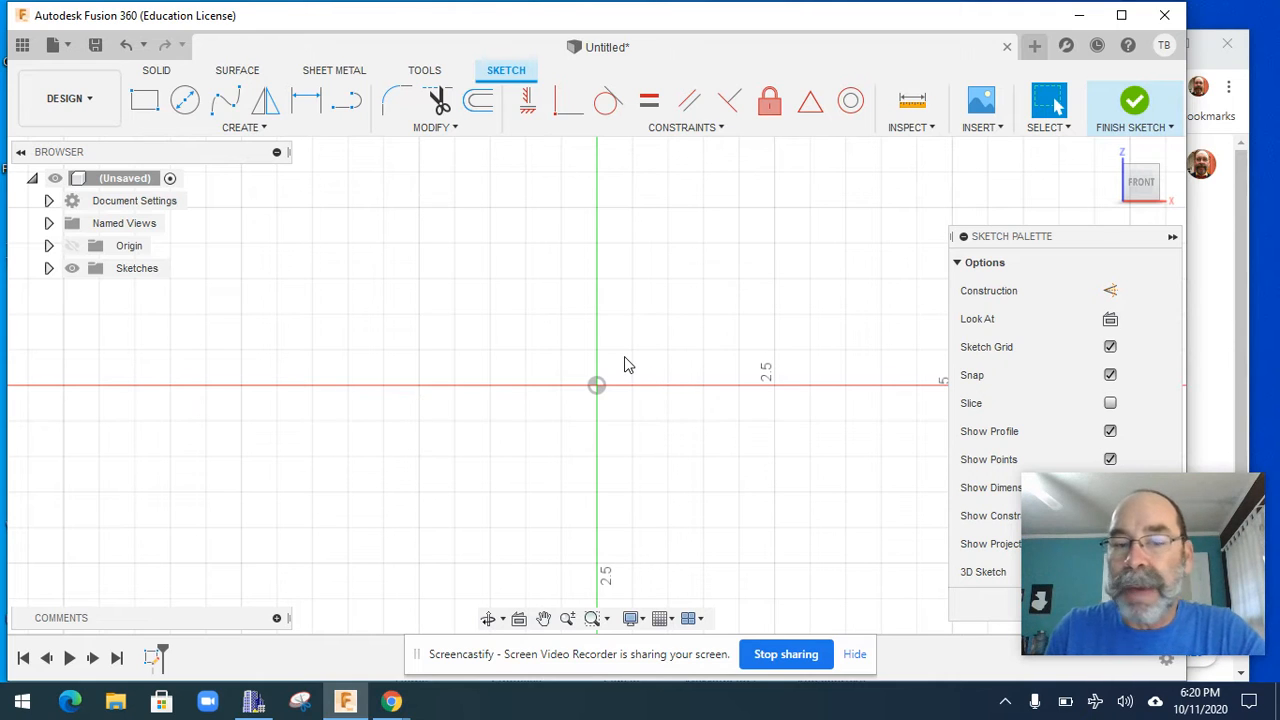
left_click(144, 100)
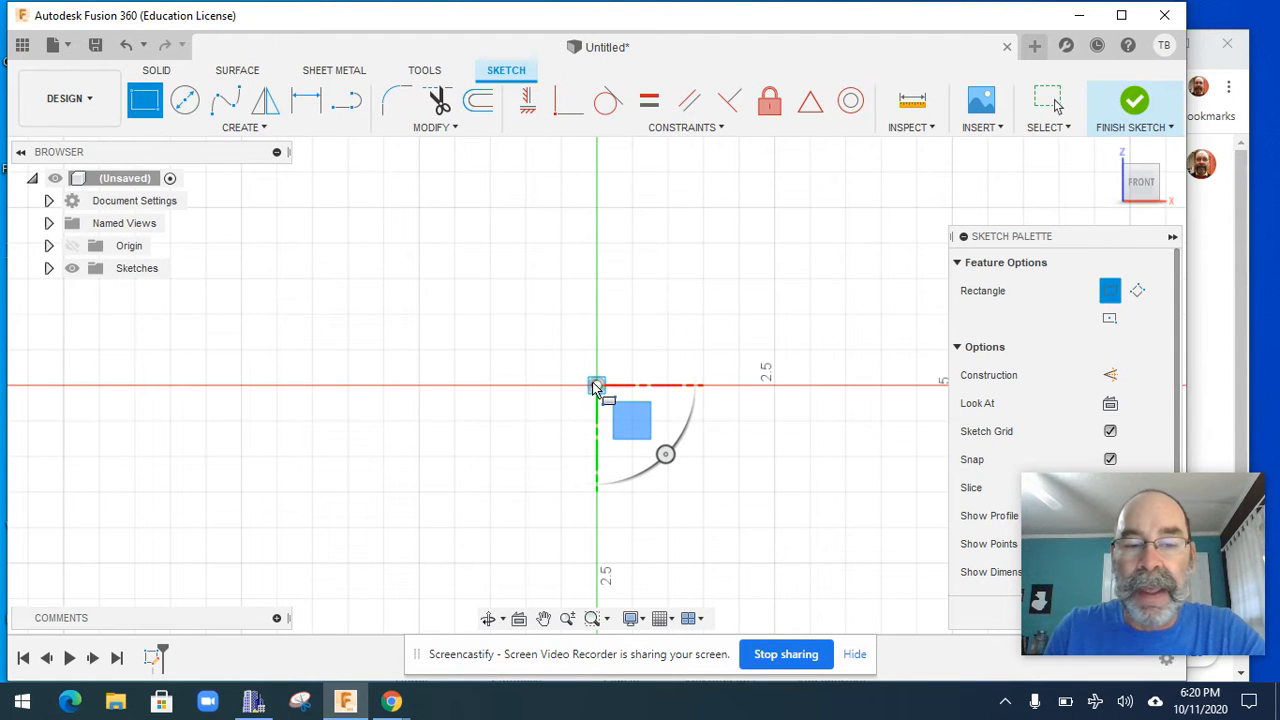
left_click(596, 386)
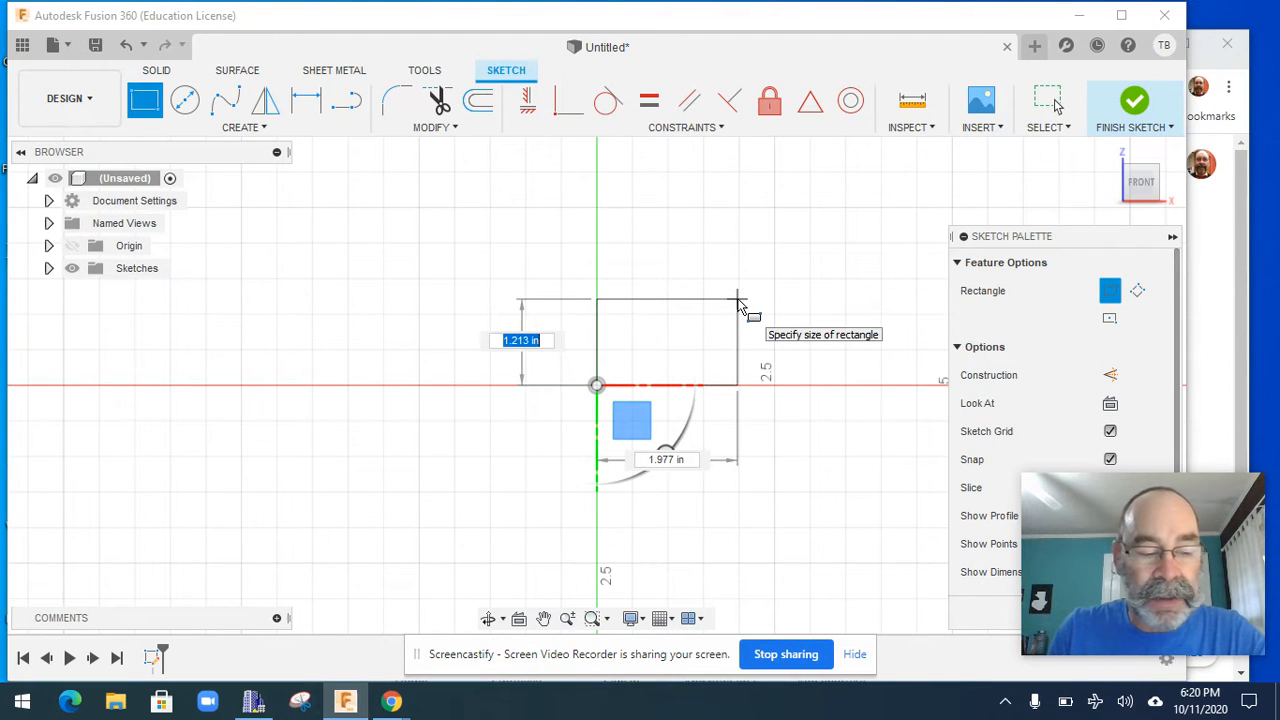
type("1")
key("Tab")
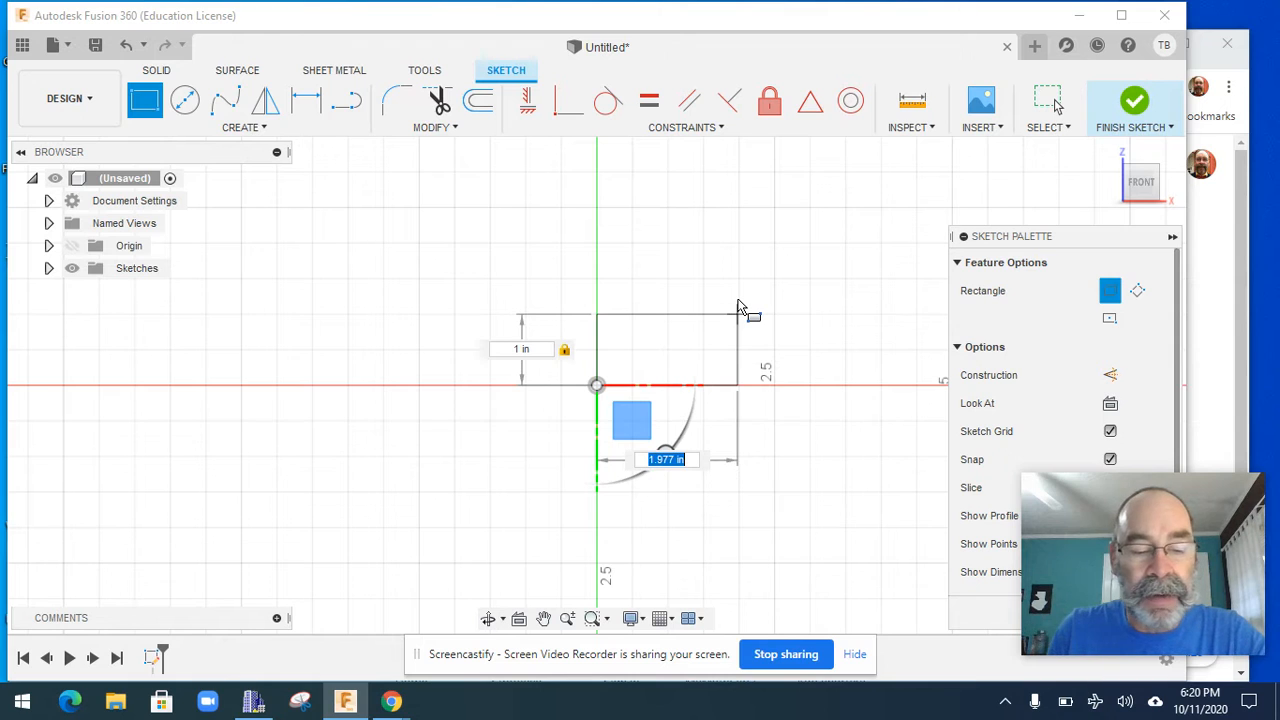
type("4")
key("Tab")
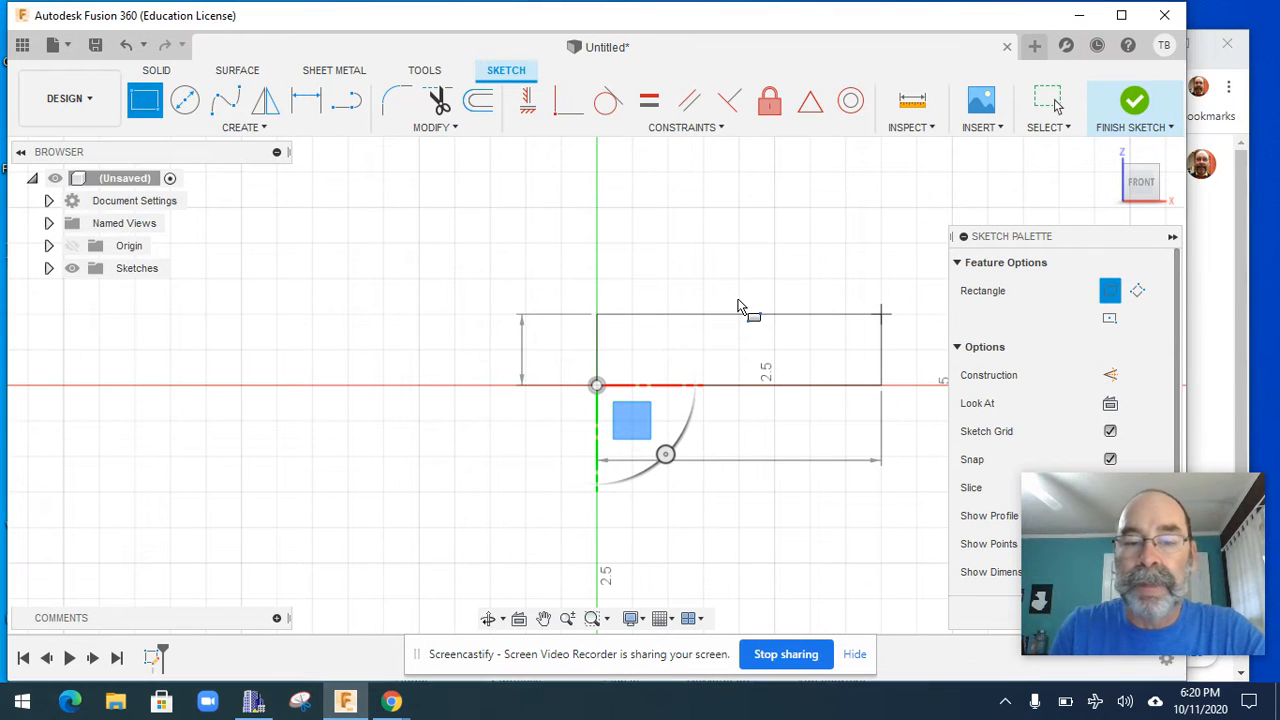
key("Return")
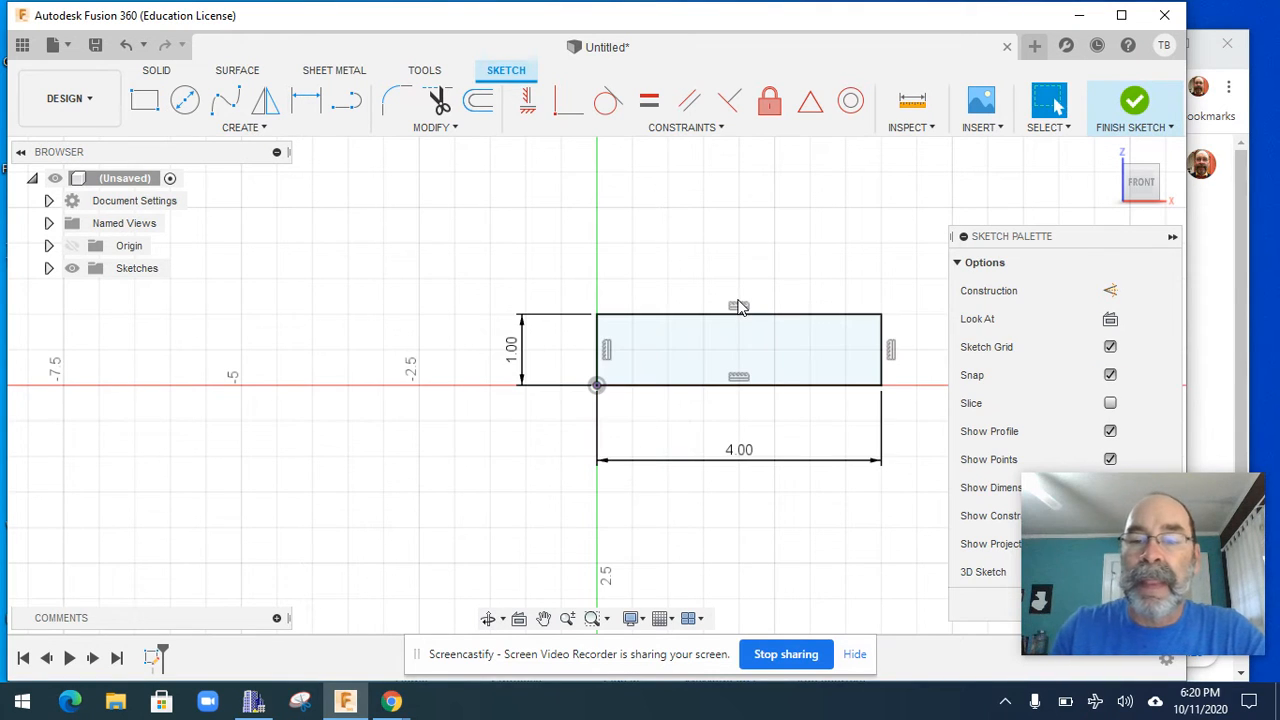
left_click(1134, 108)
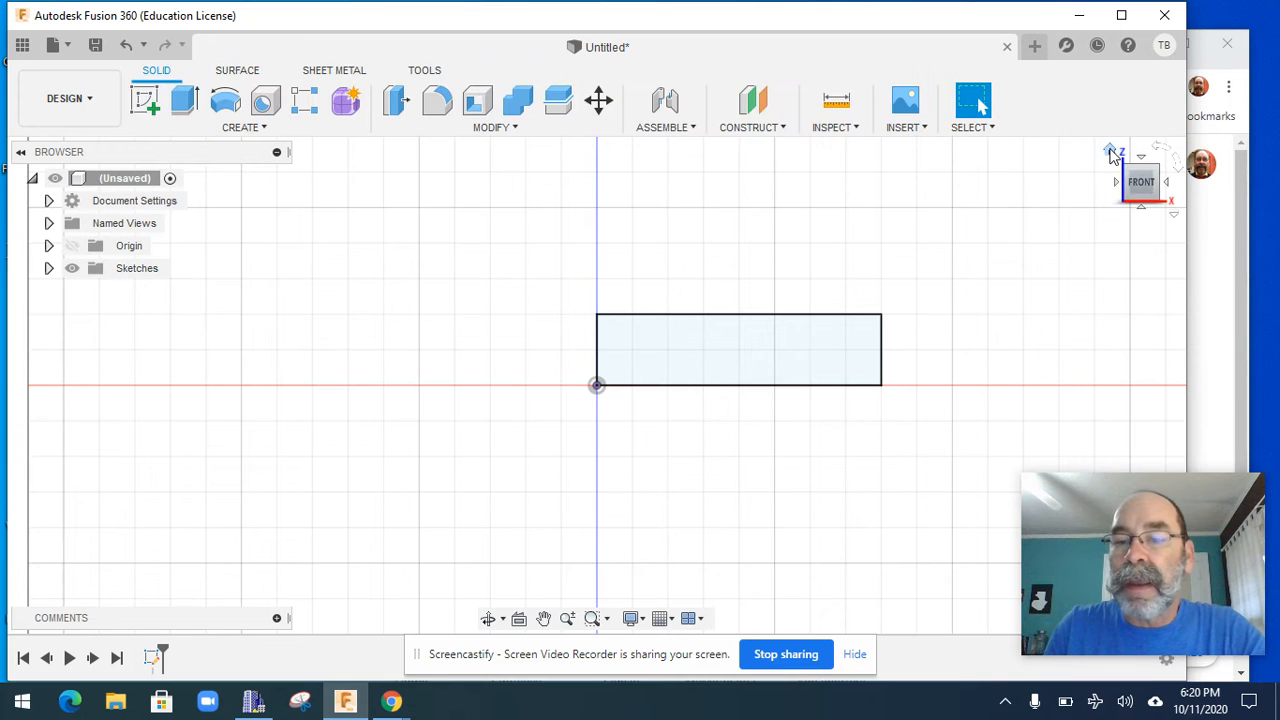
Extrude the rectangle profile 4 in as a new body
left_click(1111, 151)
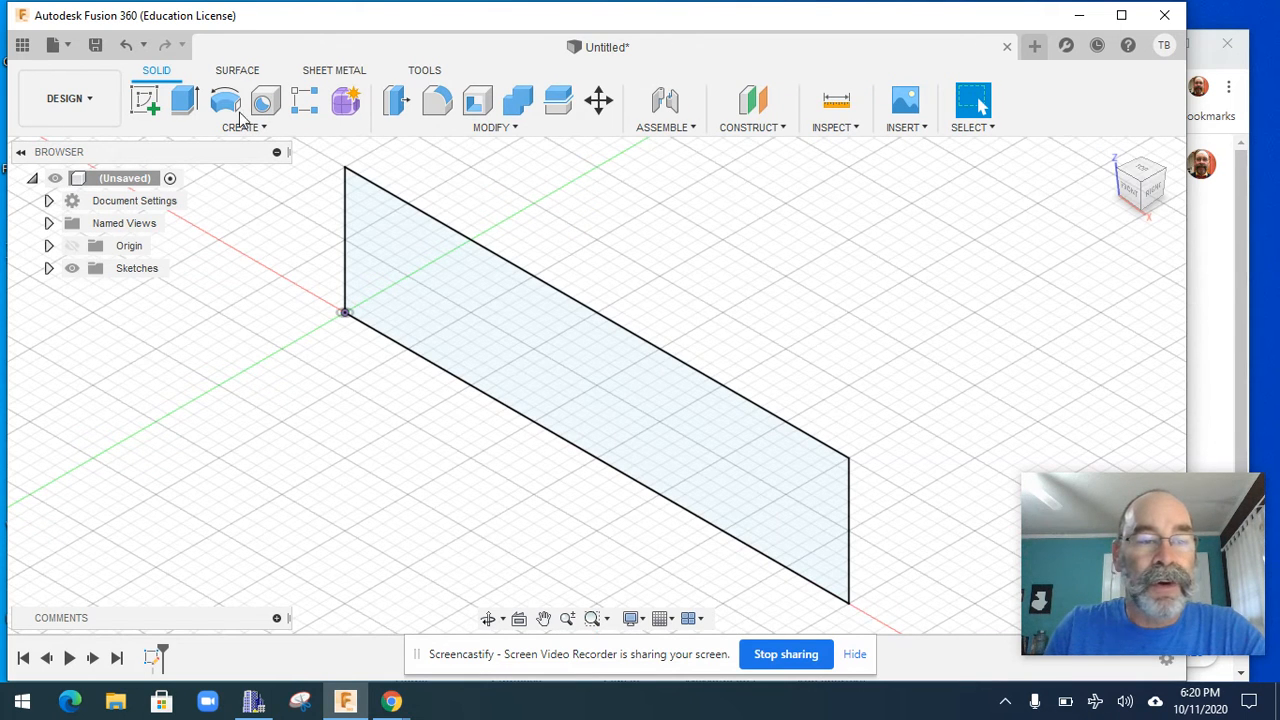
left_click(185, 100)
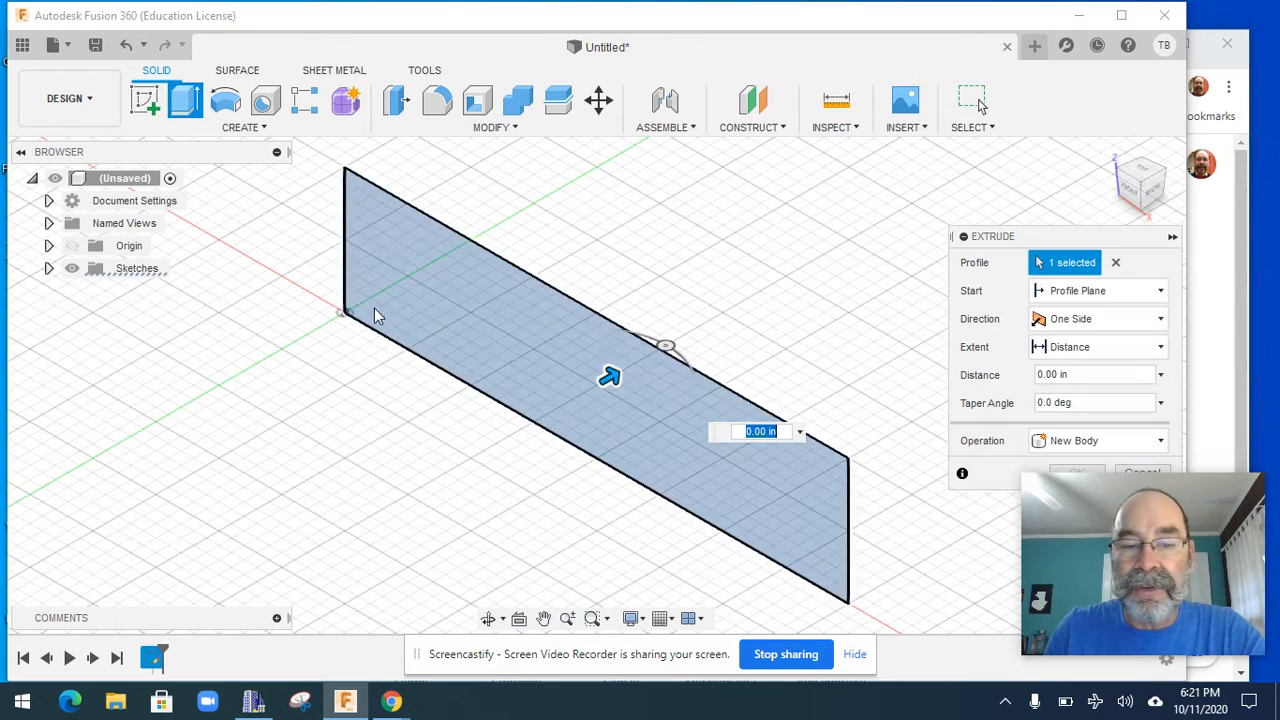
type("4")
key("Return")
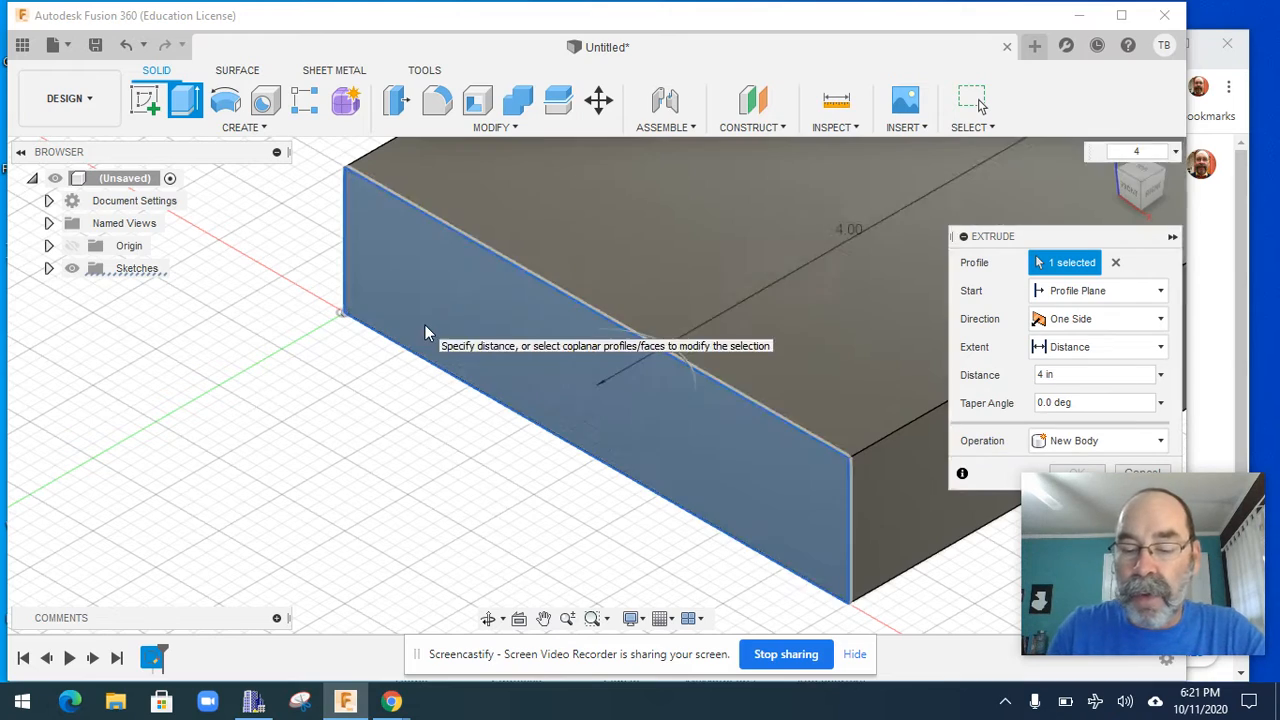
On the block's top face, sketch a rectangle 2 in wide and 1 in deep from the back edge, starting about 1.15 in from the left edge
scroll(531, 395, "down", 1)
scroll(528, 405, "down", 5)
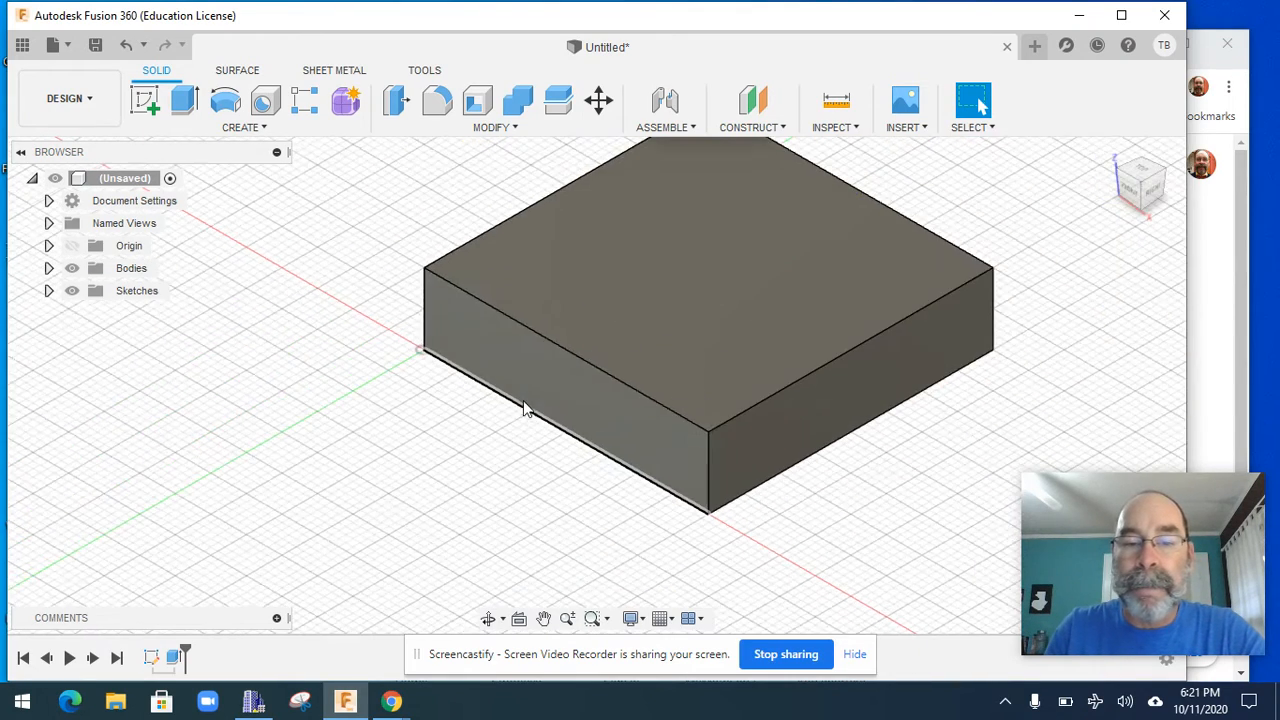
left_click_drag(511, 410, 460, 443)
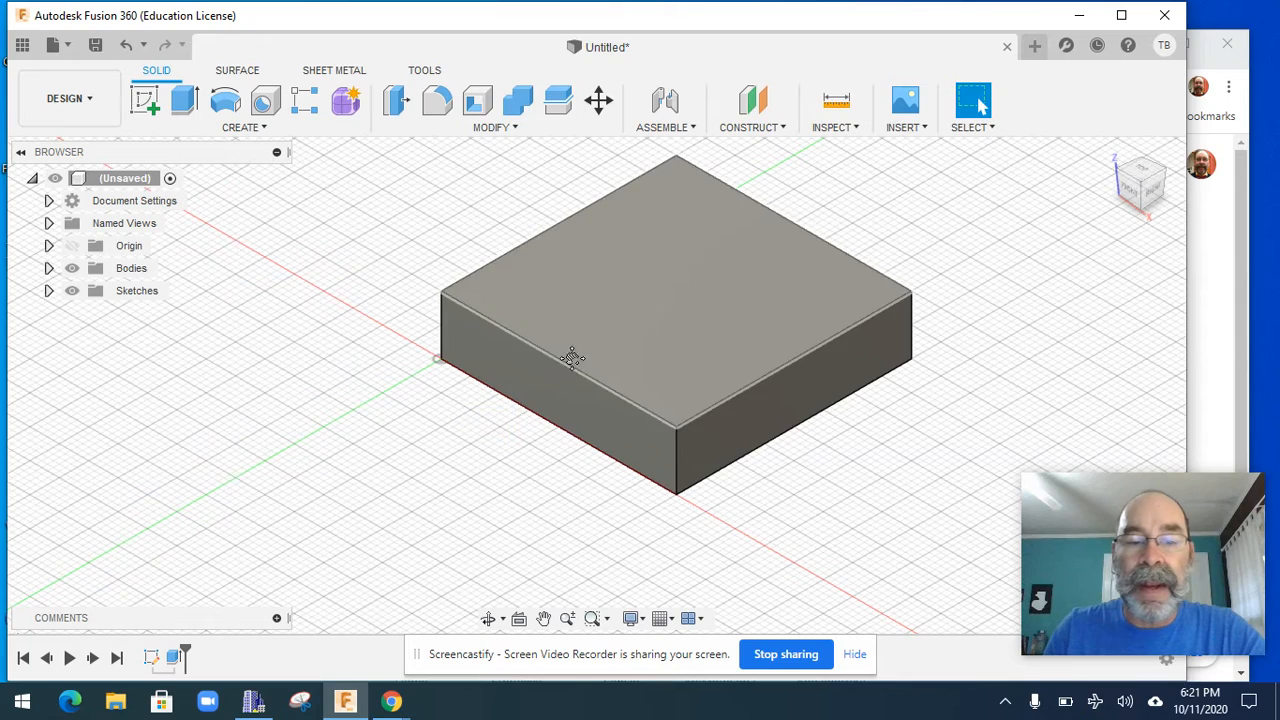
middle_click_drag(568, 360, 479, 418)
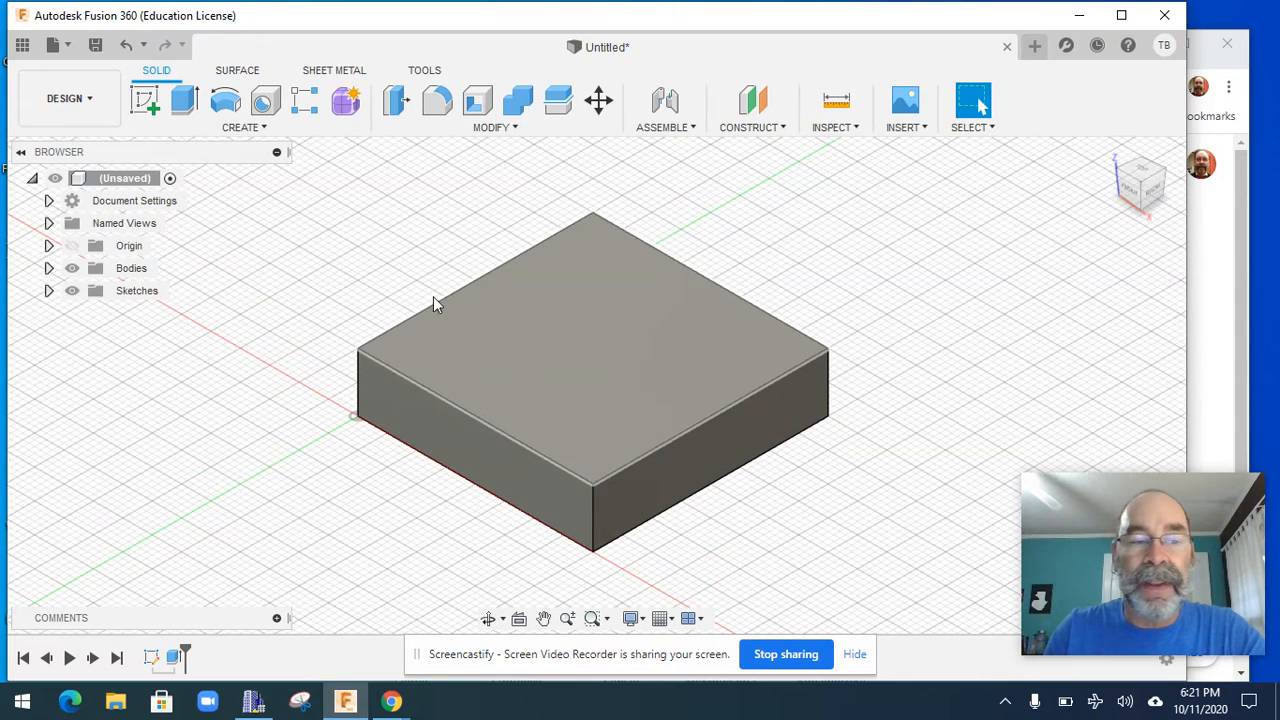
left_click(145, 102)
left_click(515, 345)
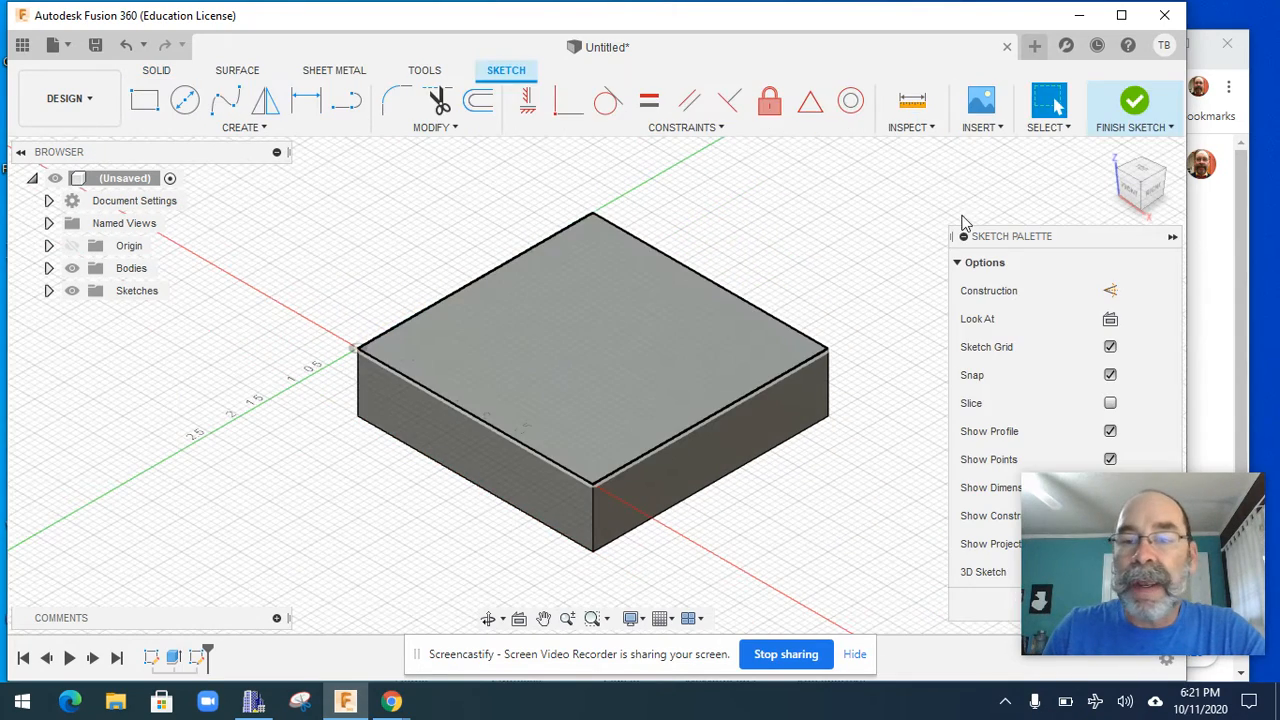
left_click(1143, 175)
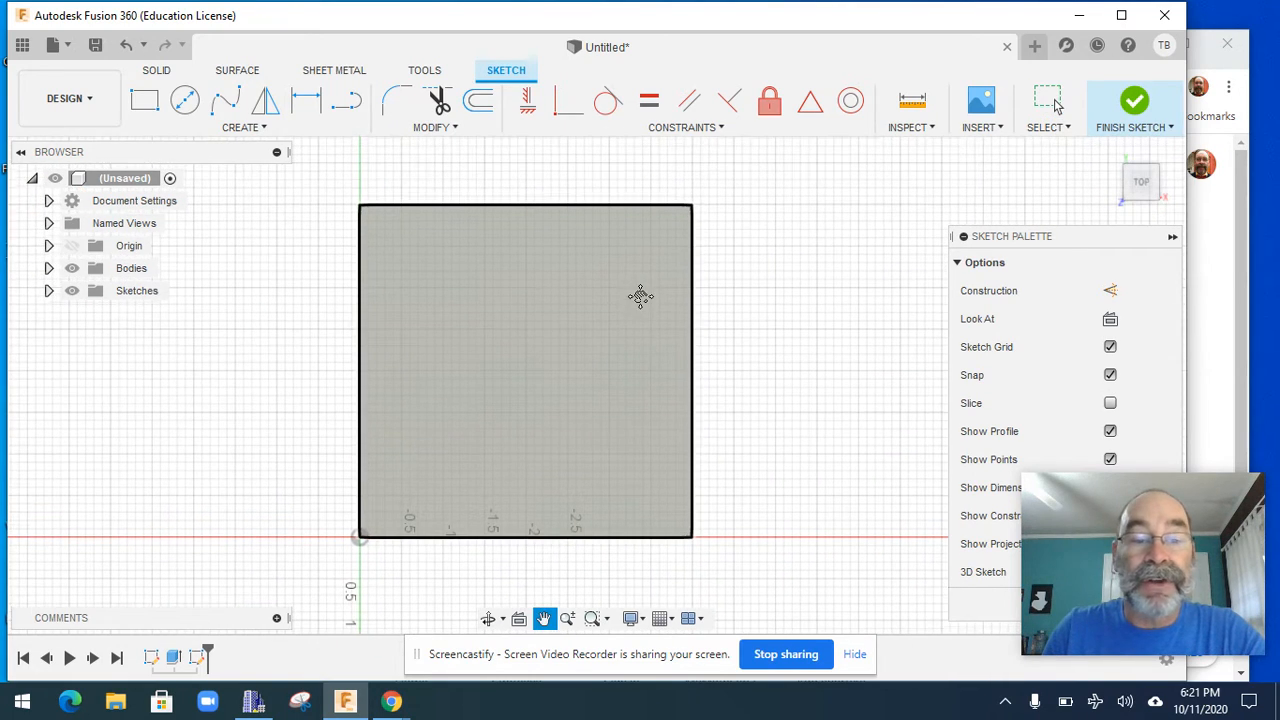
left_click(145, 101)
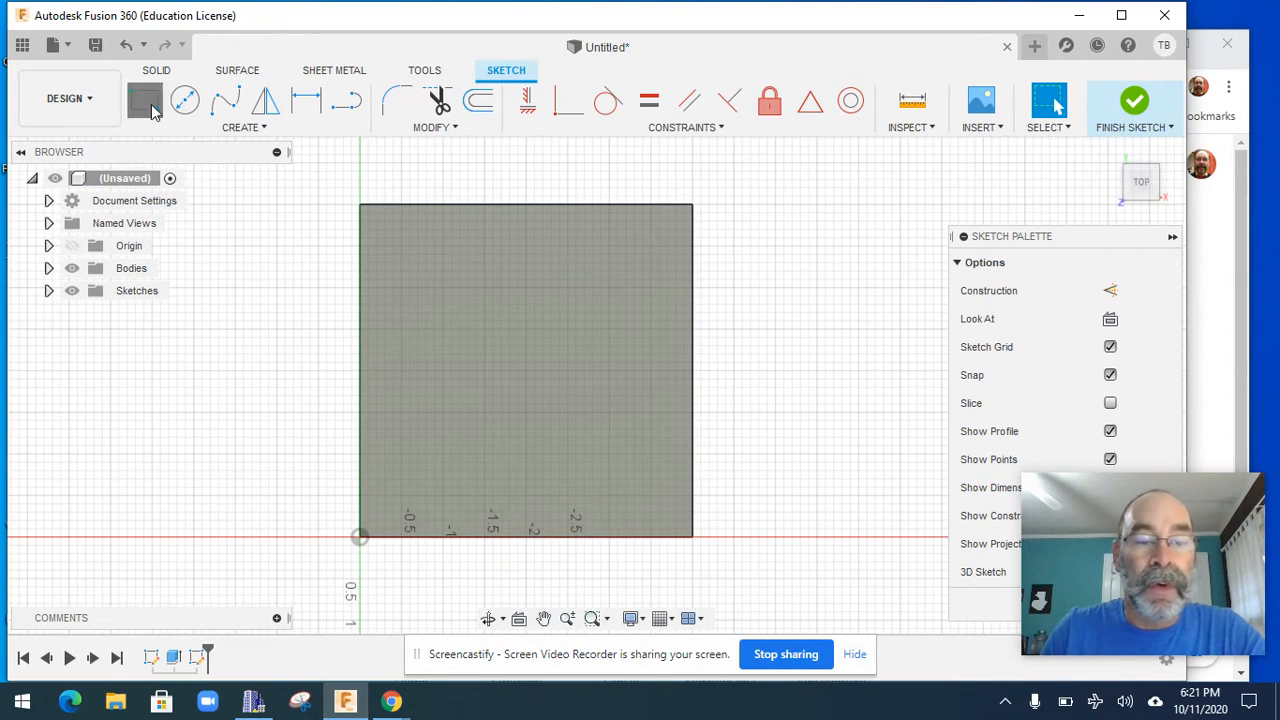
left_click(455, 205)
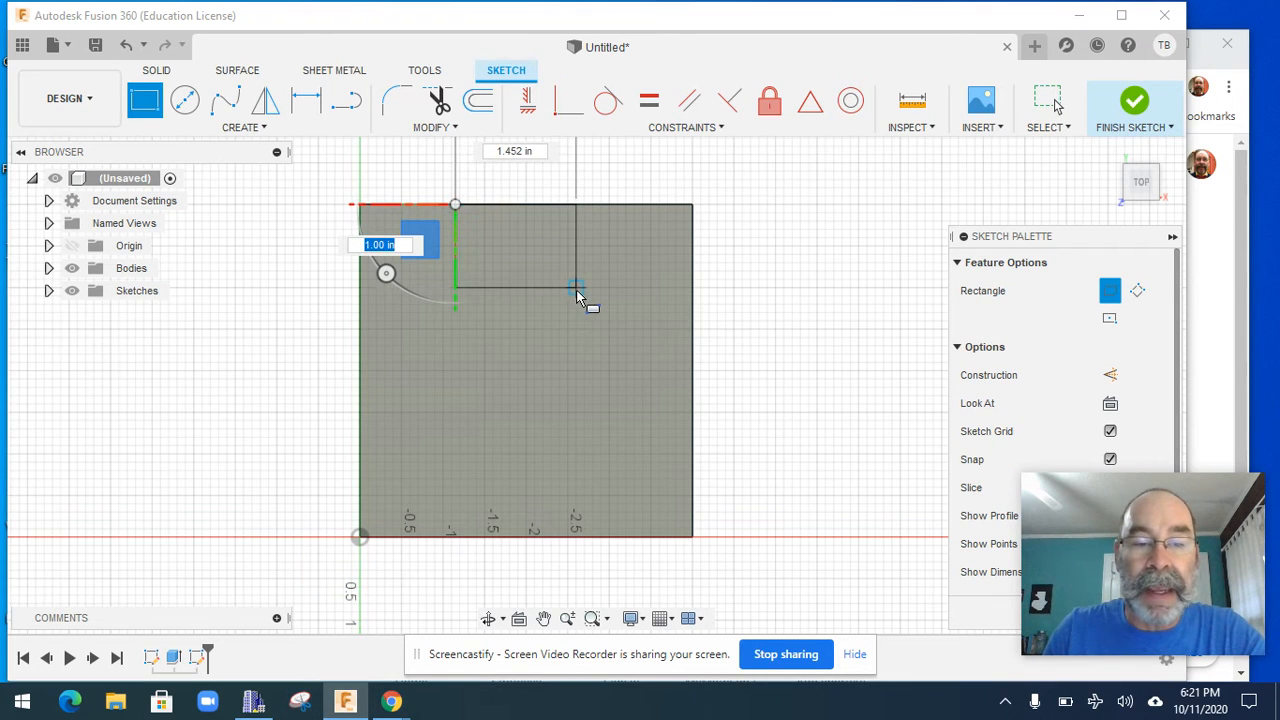
type("1")
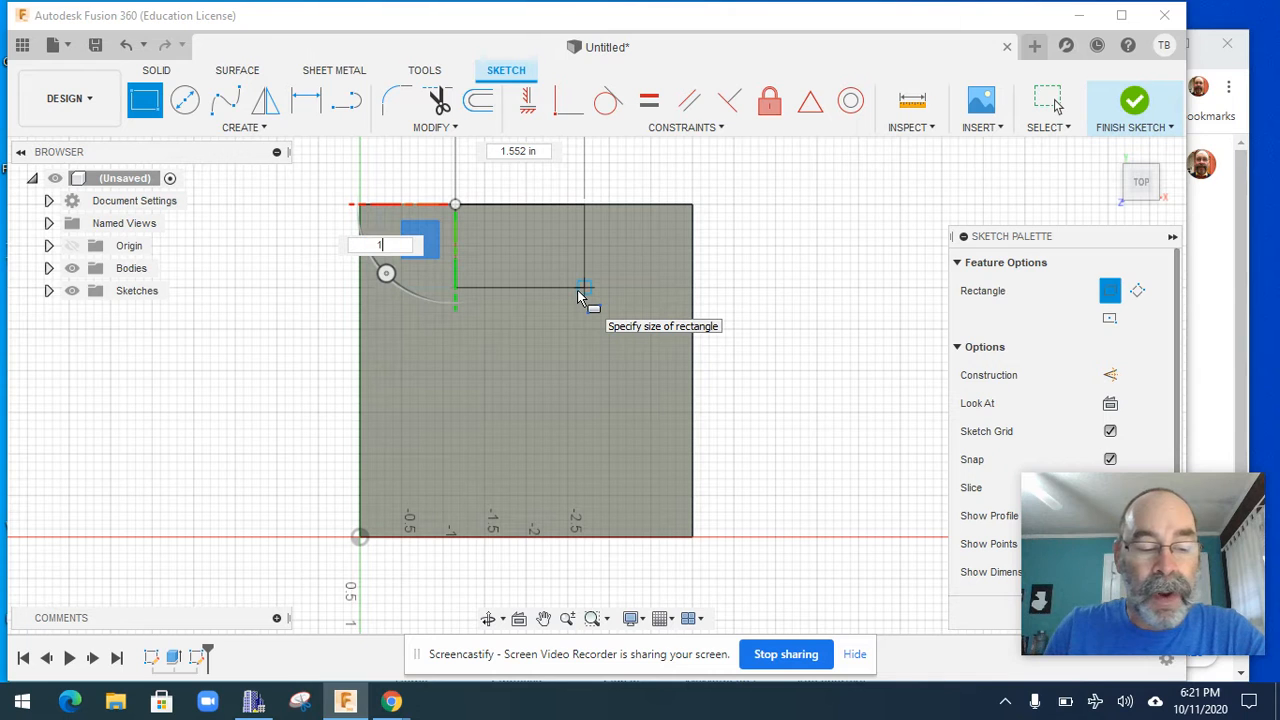
key("Tab")
type("2")
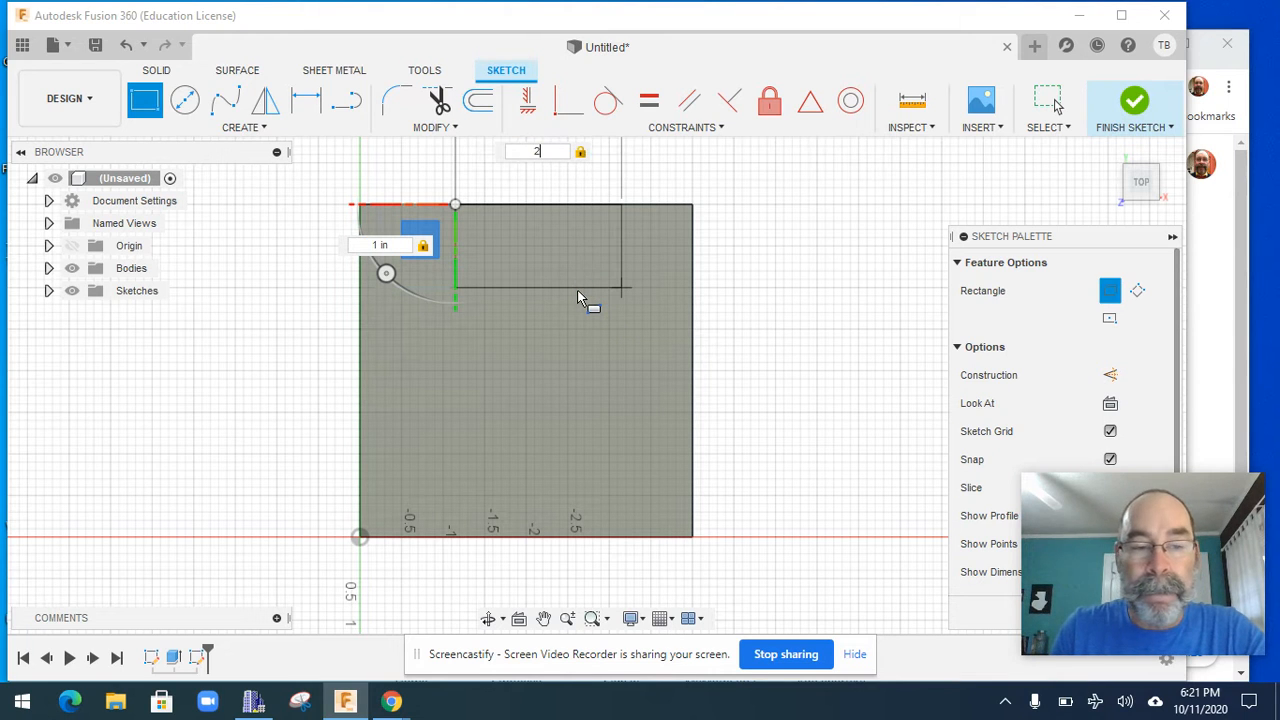
key("Return")
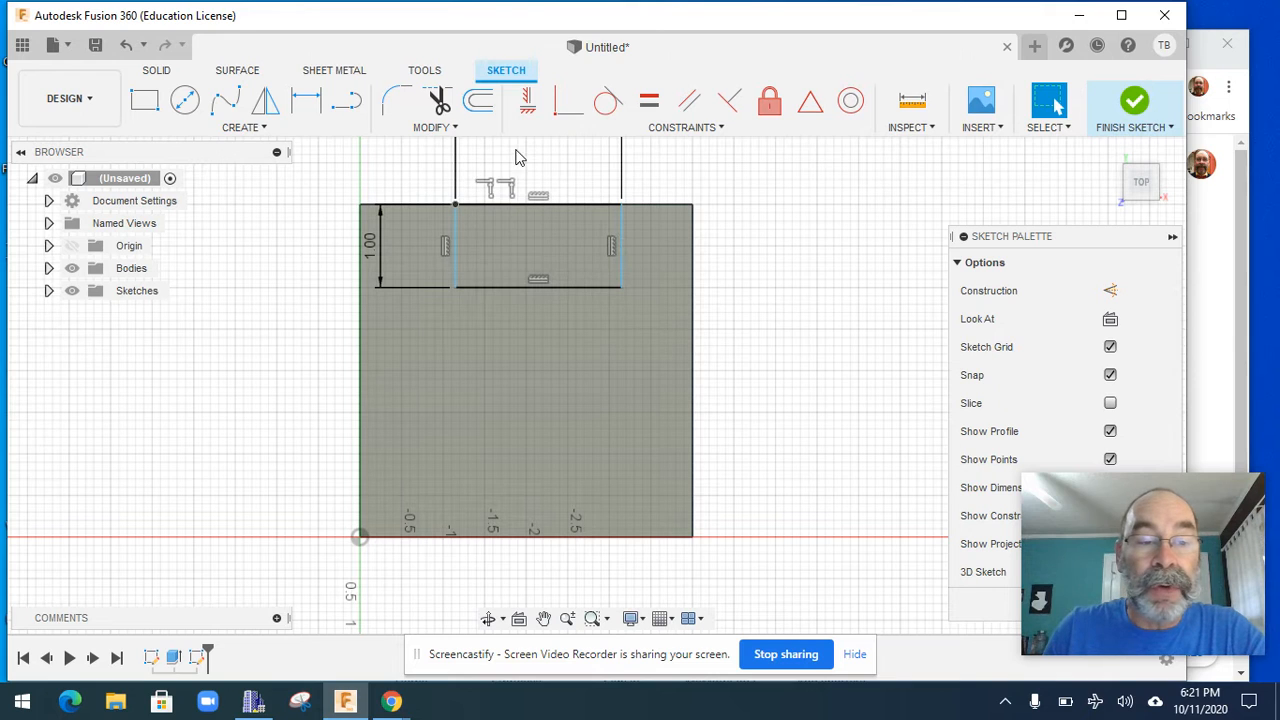
Dimension the distance between the rectangle's left side and the block's left edge and set it to 1 in
left_click(307, 110)
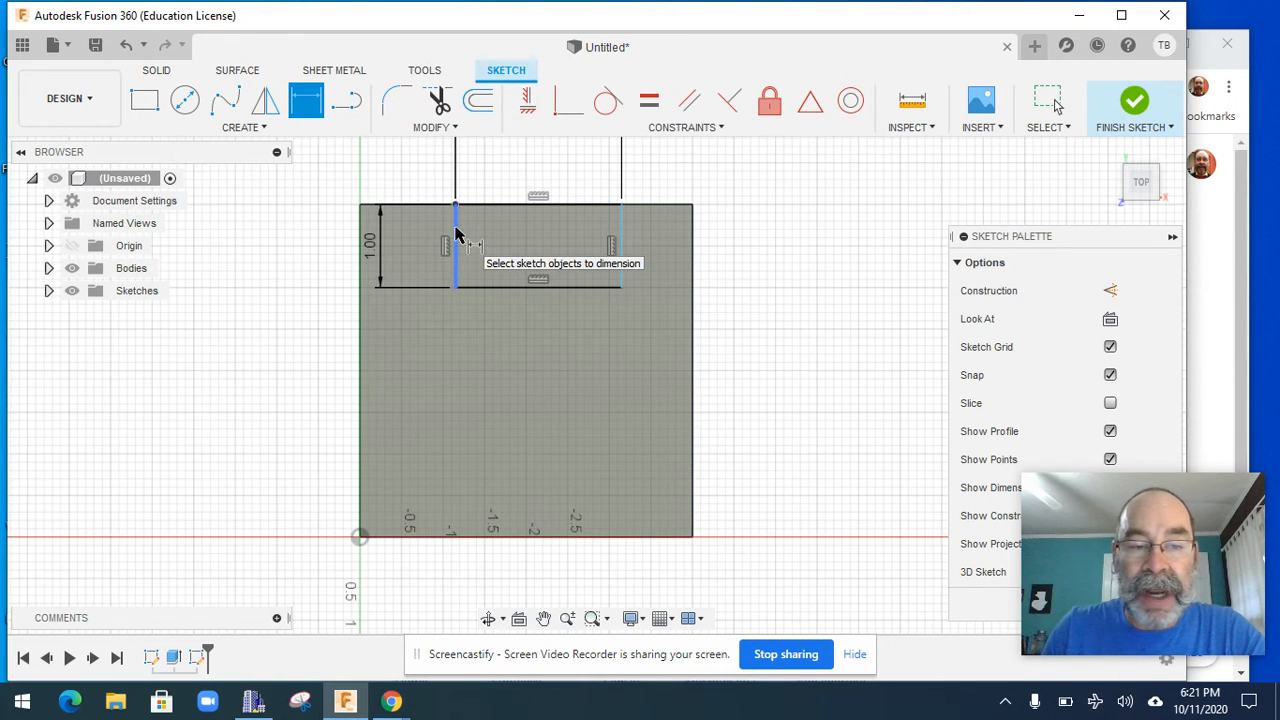
left_click(455, 234)
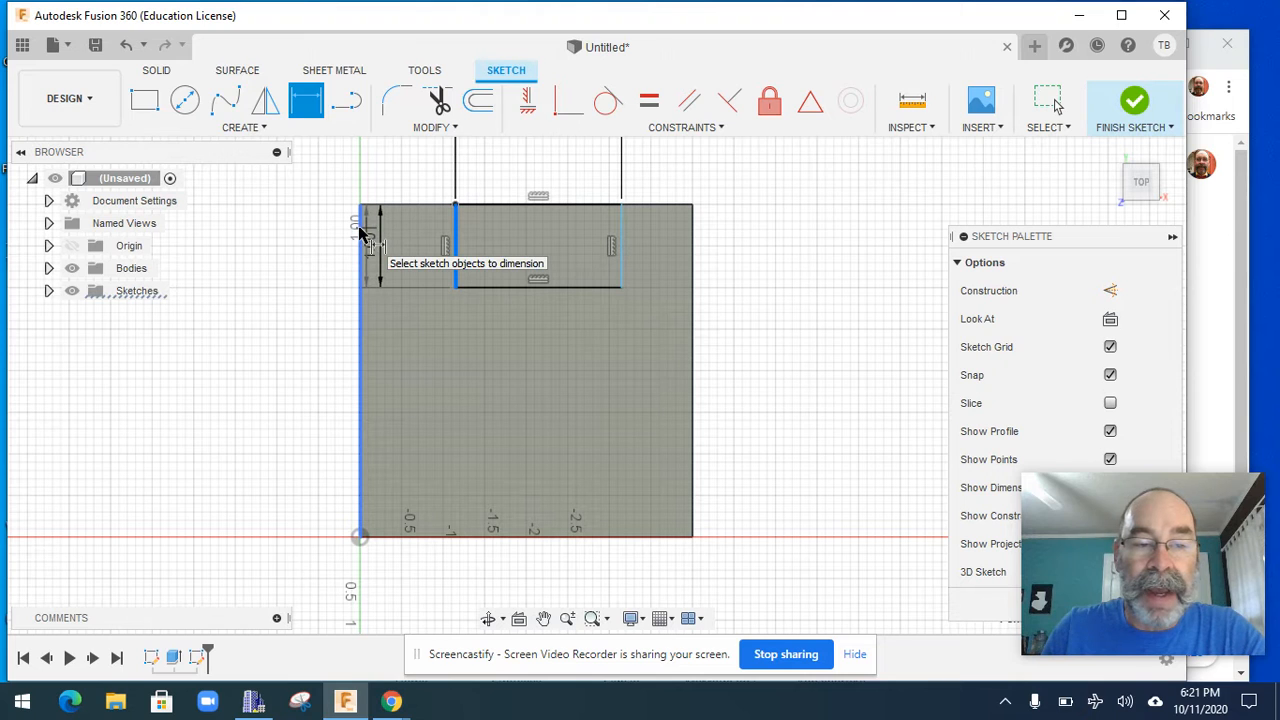
left_click(362, 232)
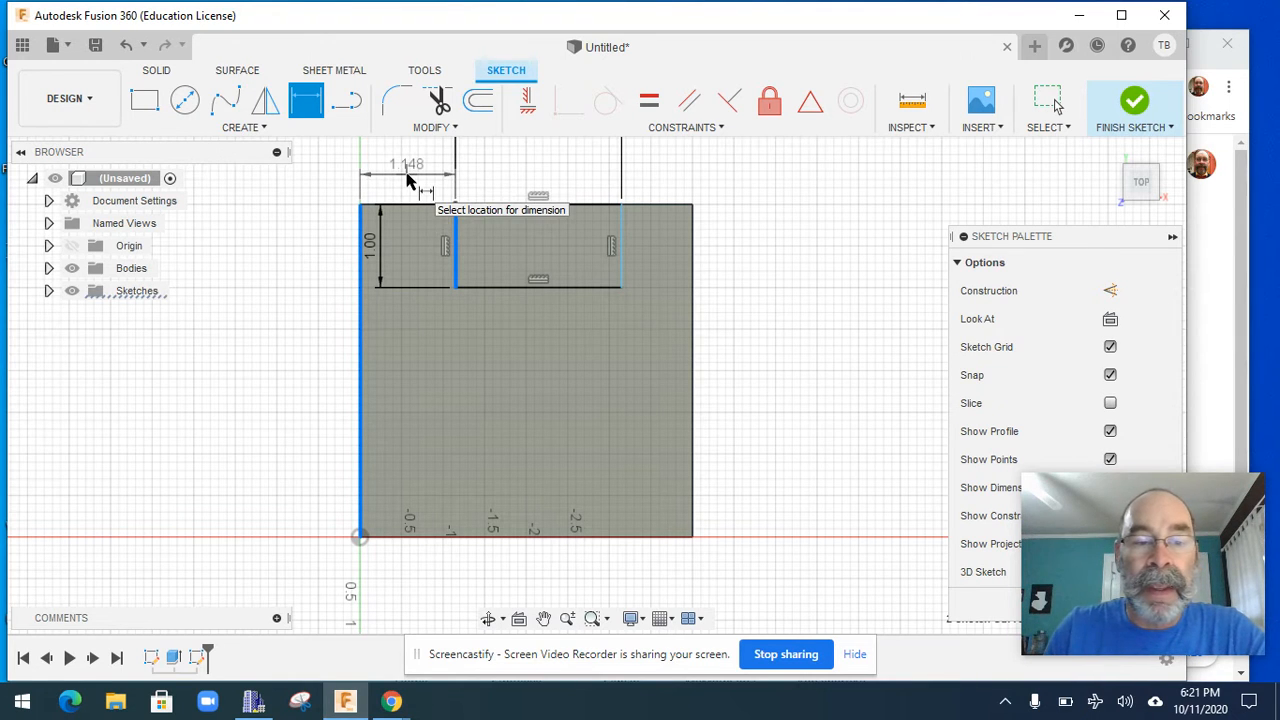
left_click(403, 178)
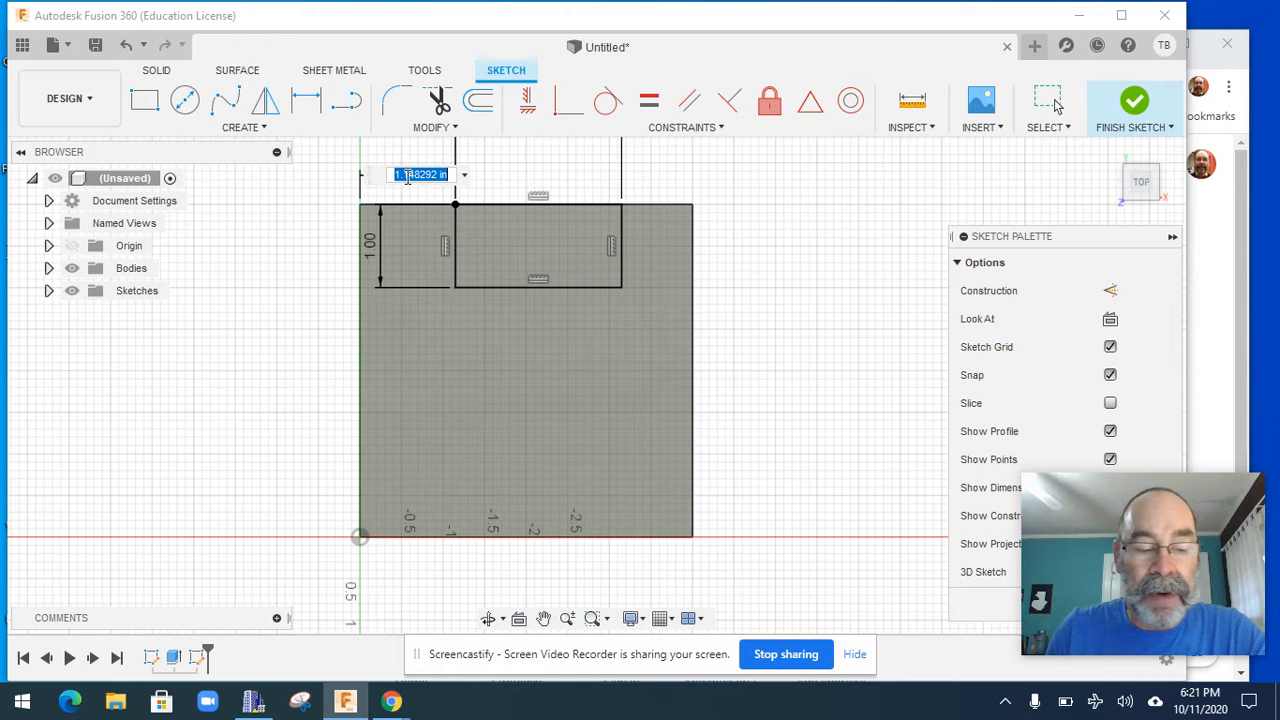
type("1")
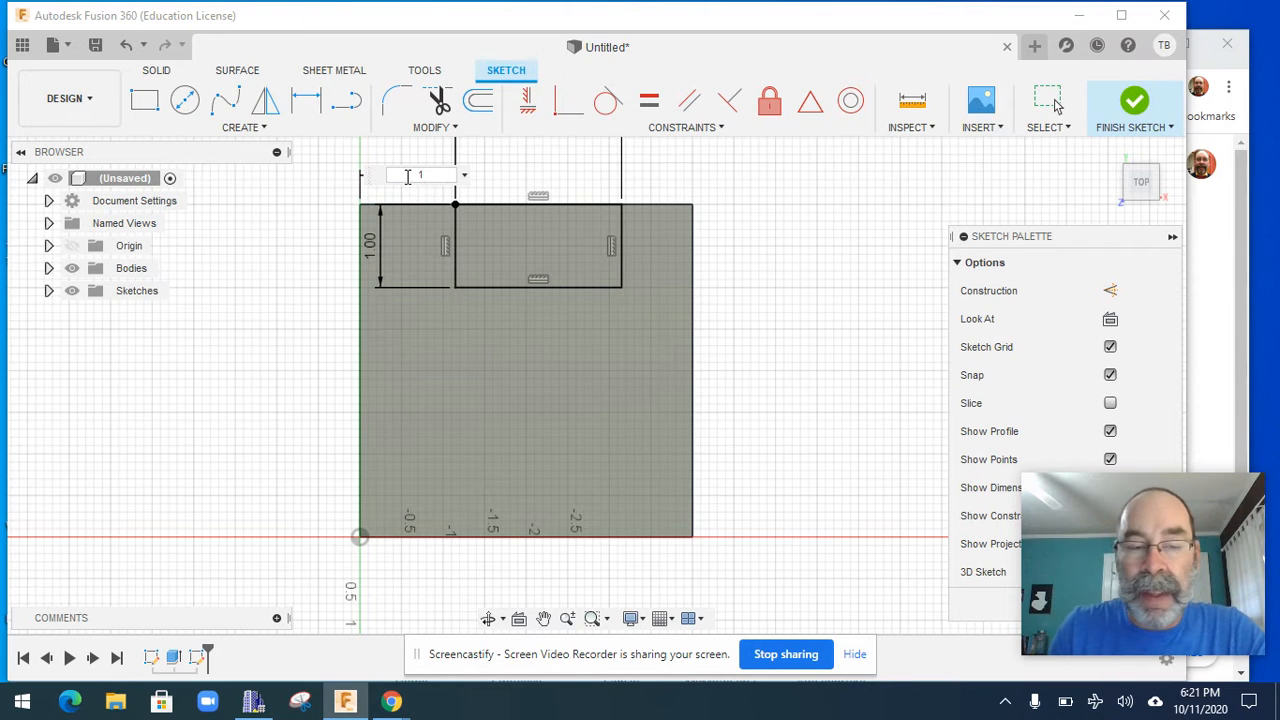
key("Return")
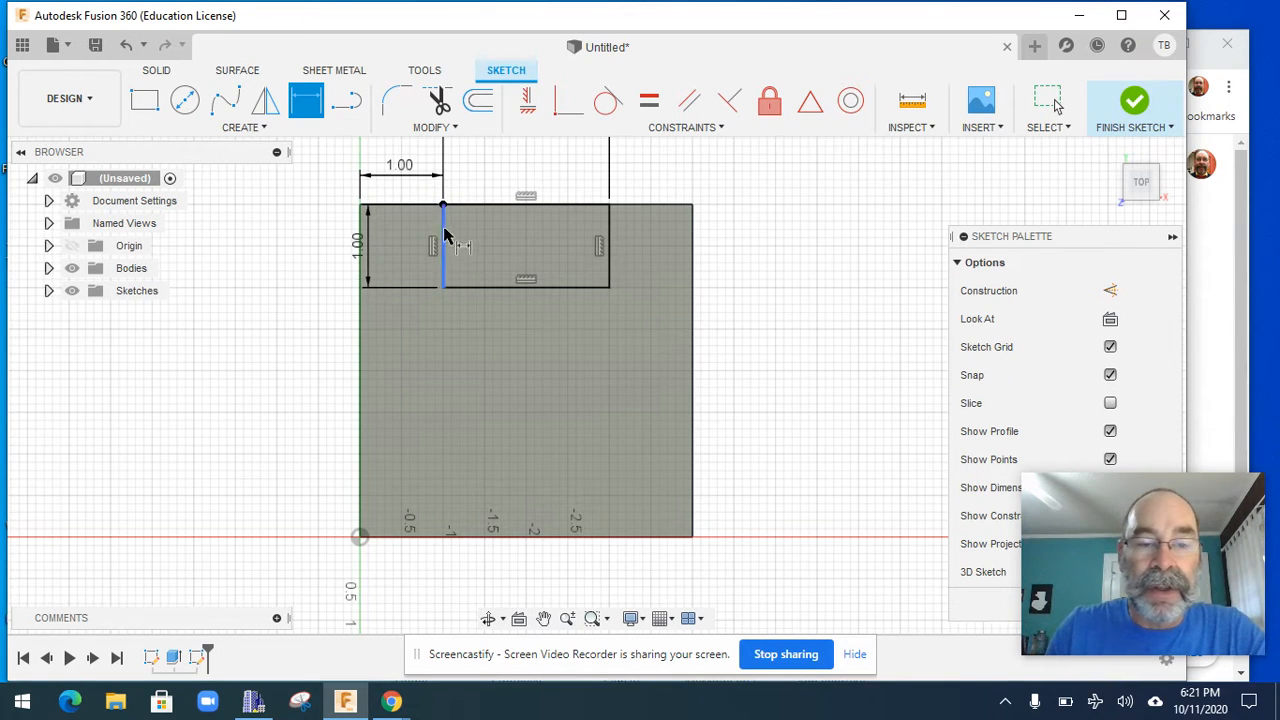
Check the distance between the rectangle's right side and the block's right edge without placing a dimension
left_click(609, 251)
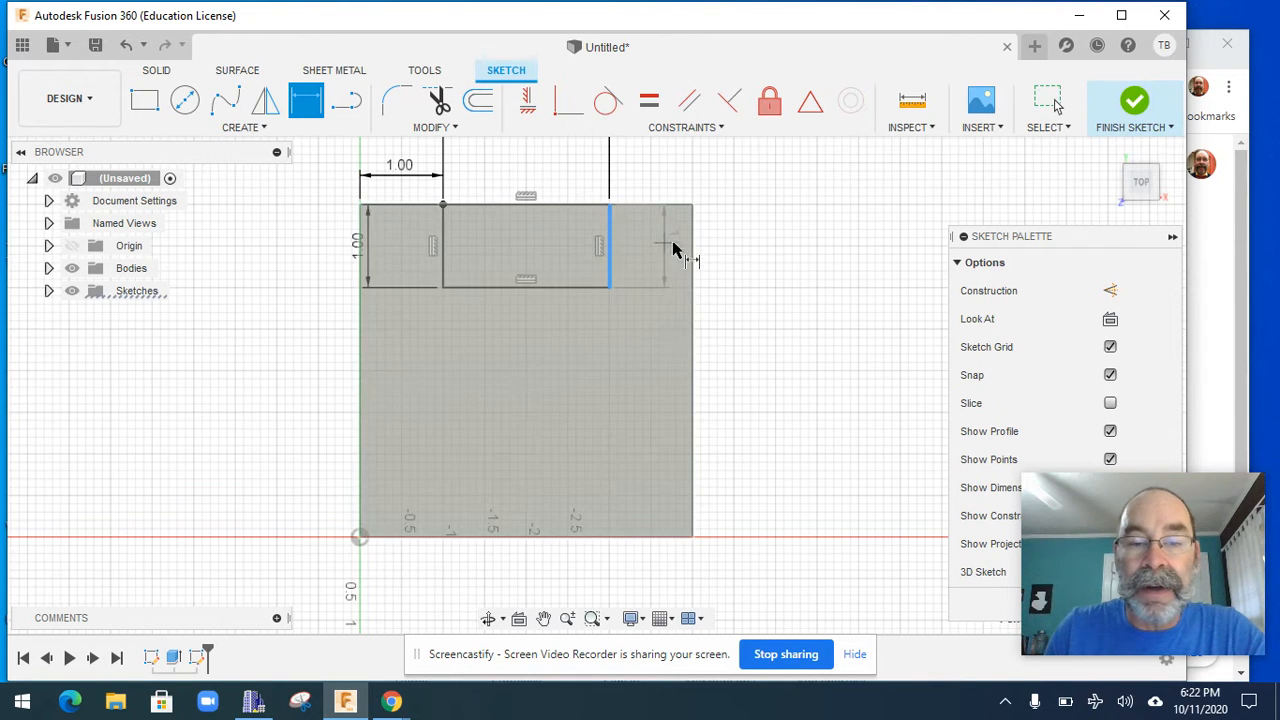
key("Escape")
left_click(671, 208)
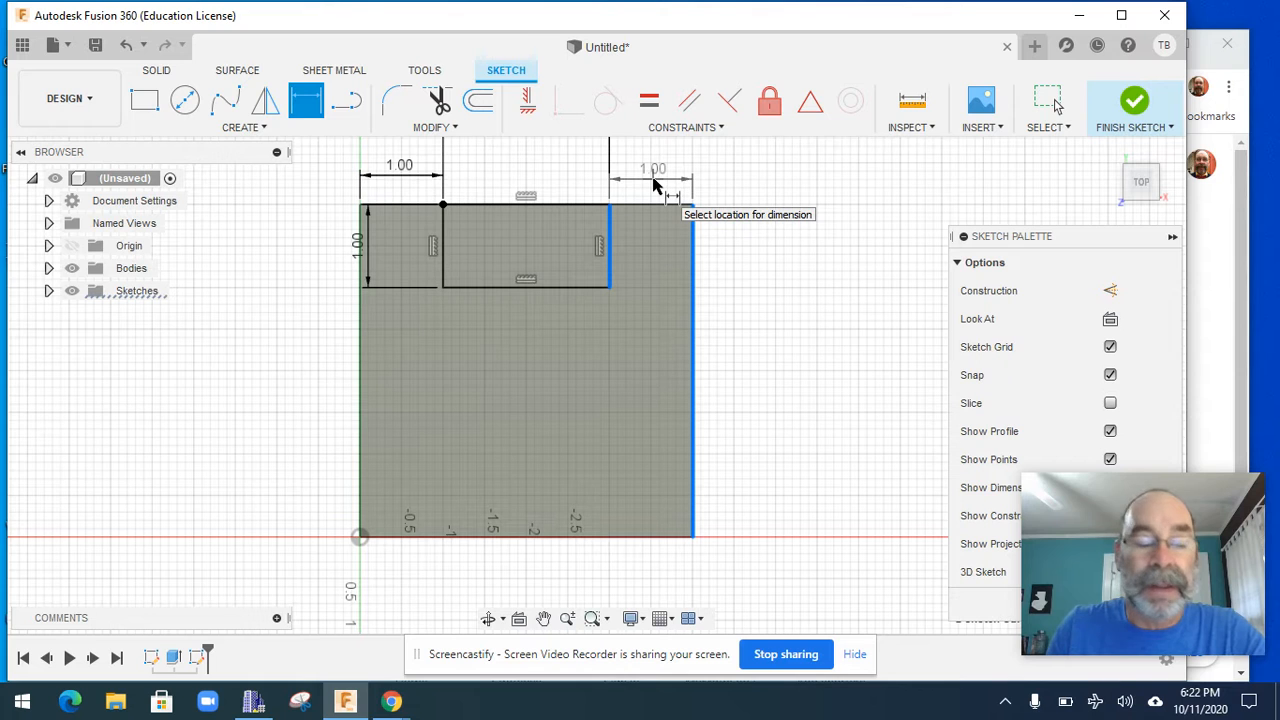
key("Escape")
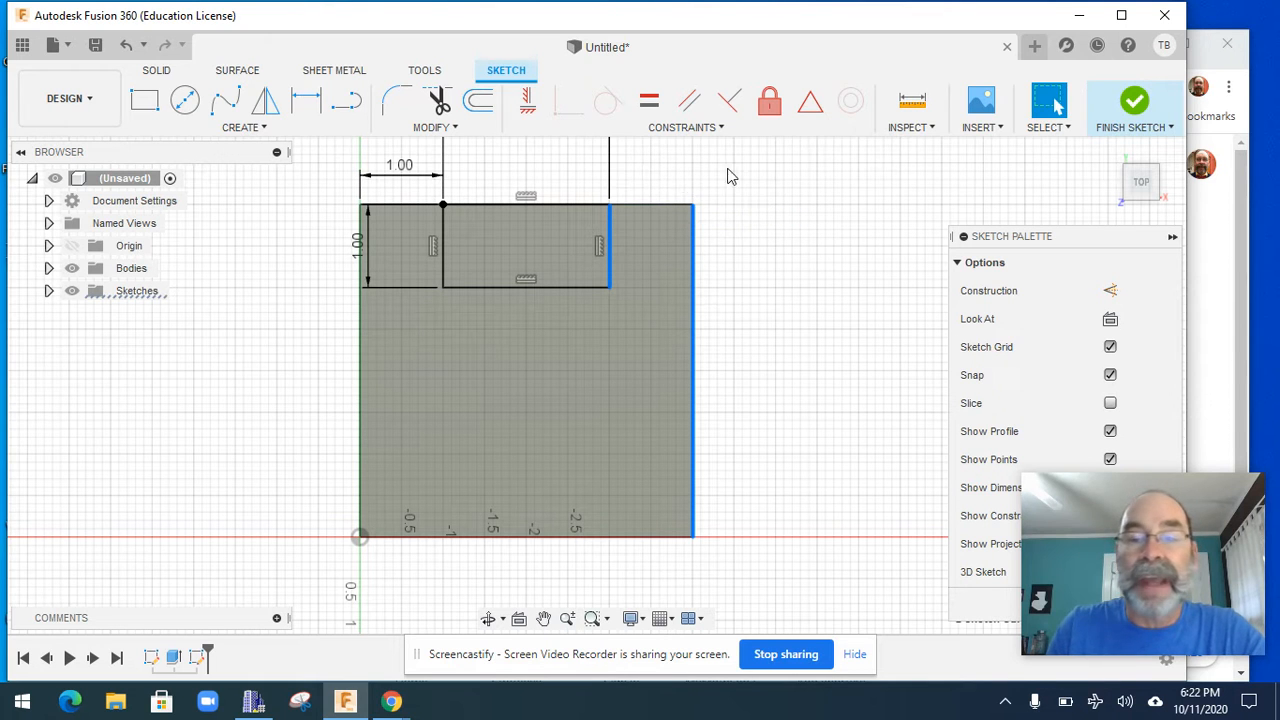
Finish the sketch and extrude the 2 × 1 in rectangle 4 in upward, joined to the base block
left_click(1136, 104)
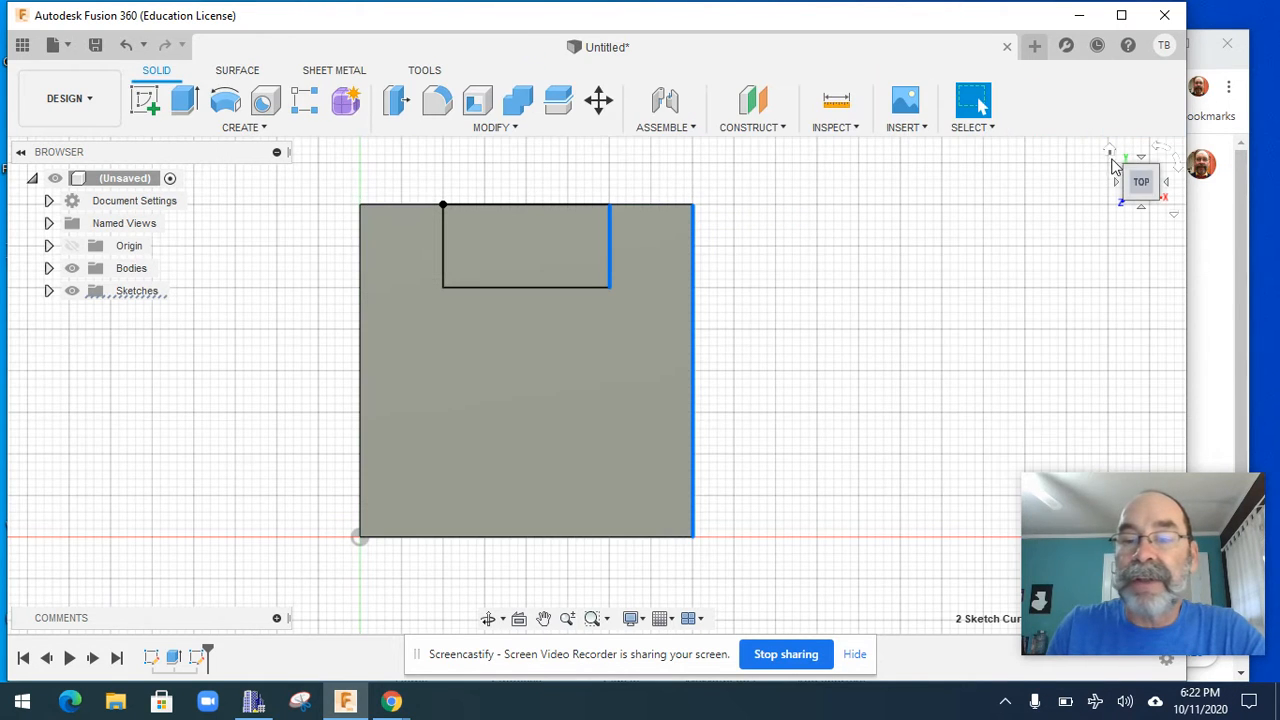
left_click(1109, 150)
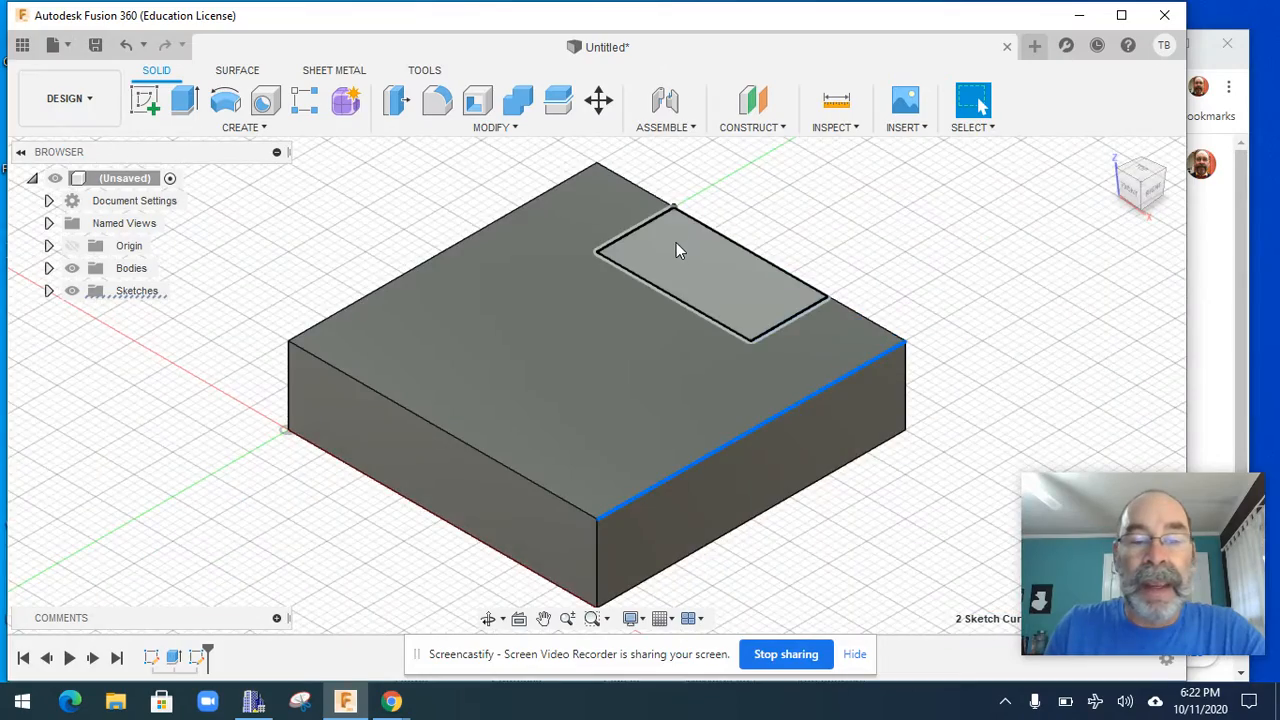
left_click(676, 243)
scroll(675, 246, "up", 2)
scroll(674, 247, "down", 3)
scroll(674, 247, "down", 3)
middle_click_drag(674, 247, 563, 366)
left_click(184, 99)
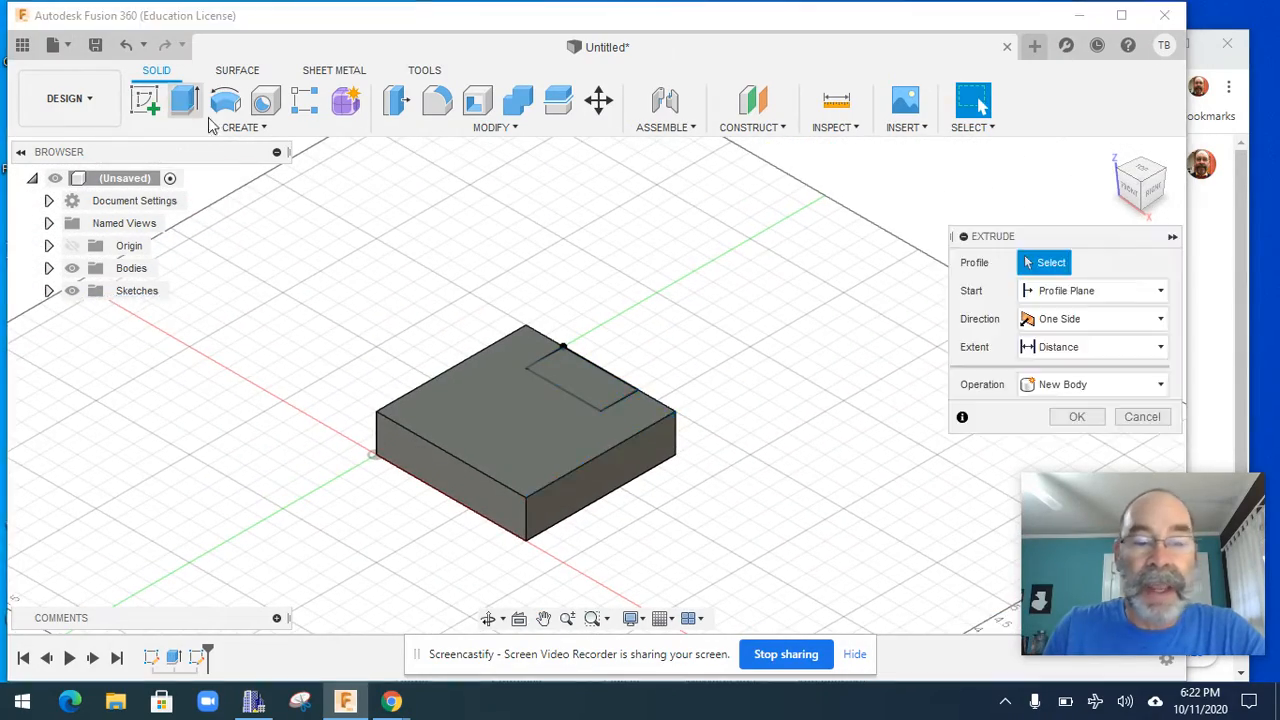
left_click(572, 365)
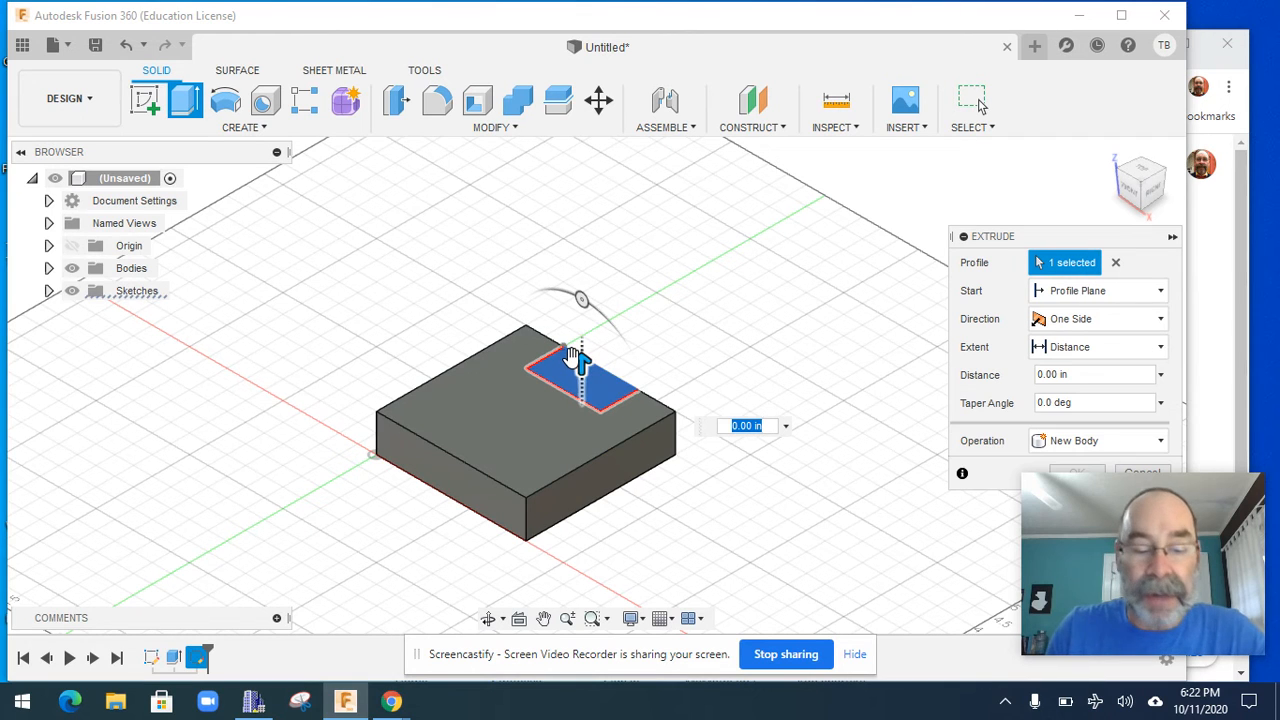
type("4")
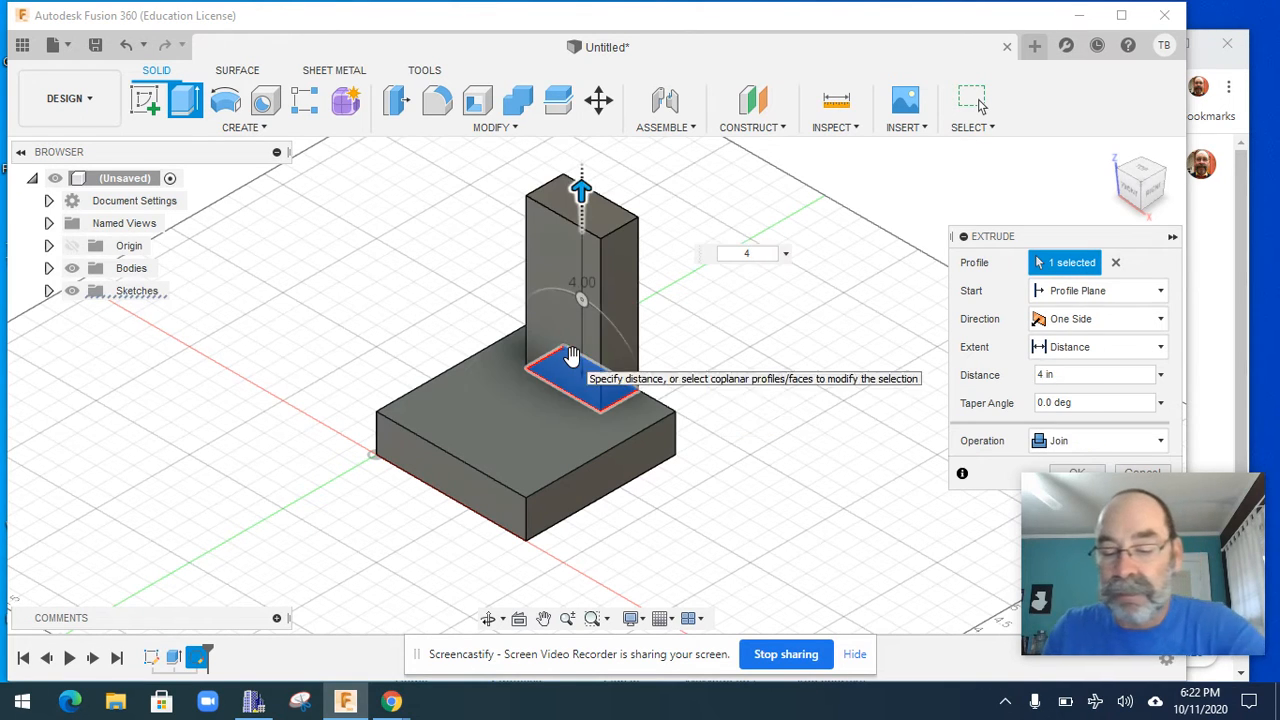
key("Return")
Fillet the edge where the upright's right side meets the base's top face with a 1 in radius
scroll(722, 312, "up", 5)
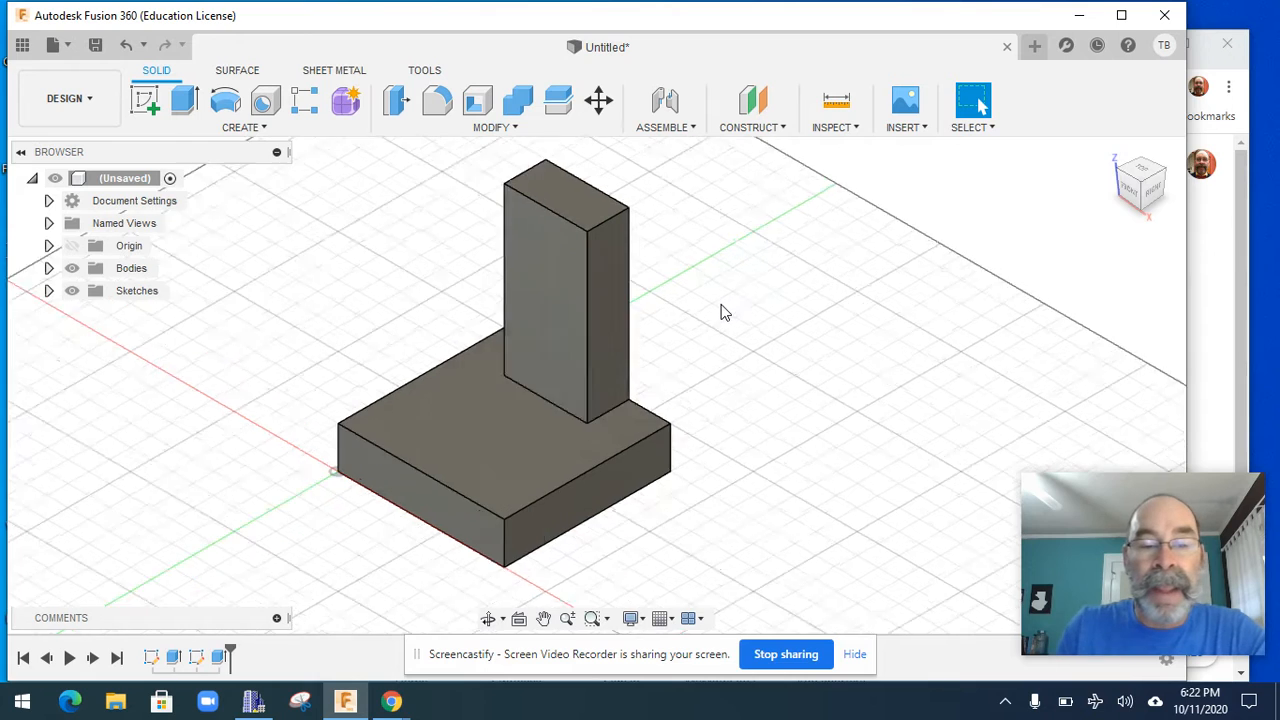
middle_click_drag(689, 358, 791, 297)
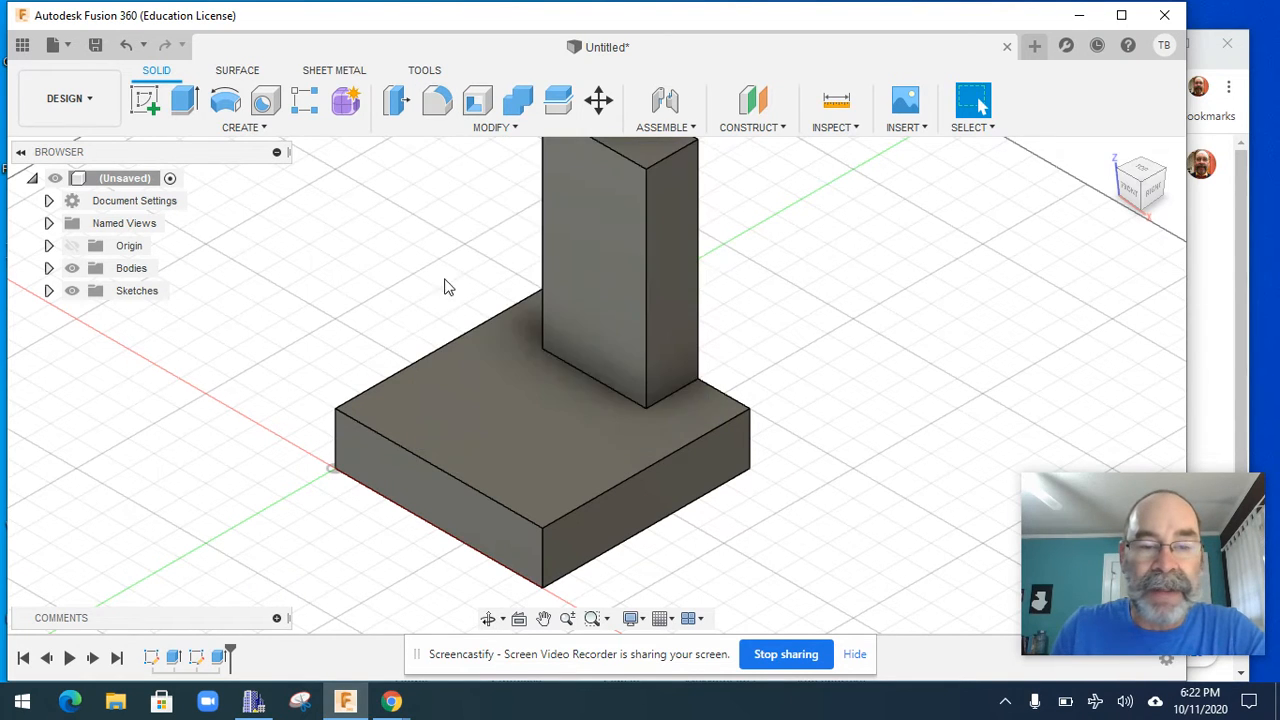
left_click(672, 392)
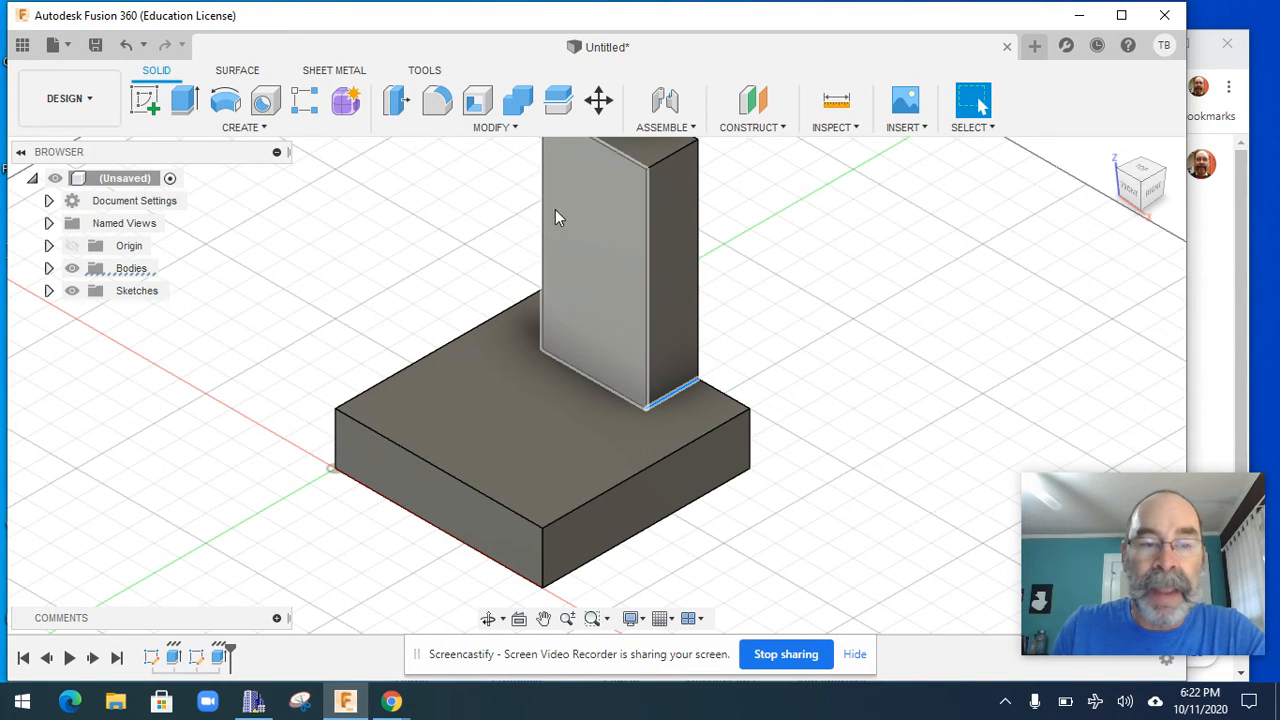
left_click(438, 104)
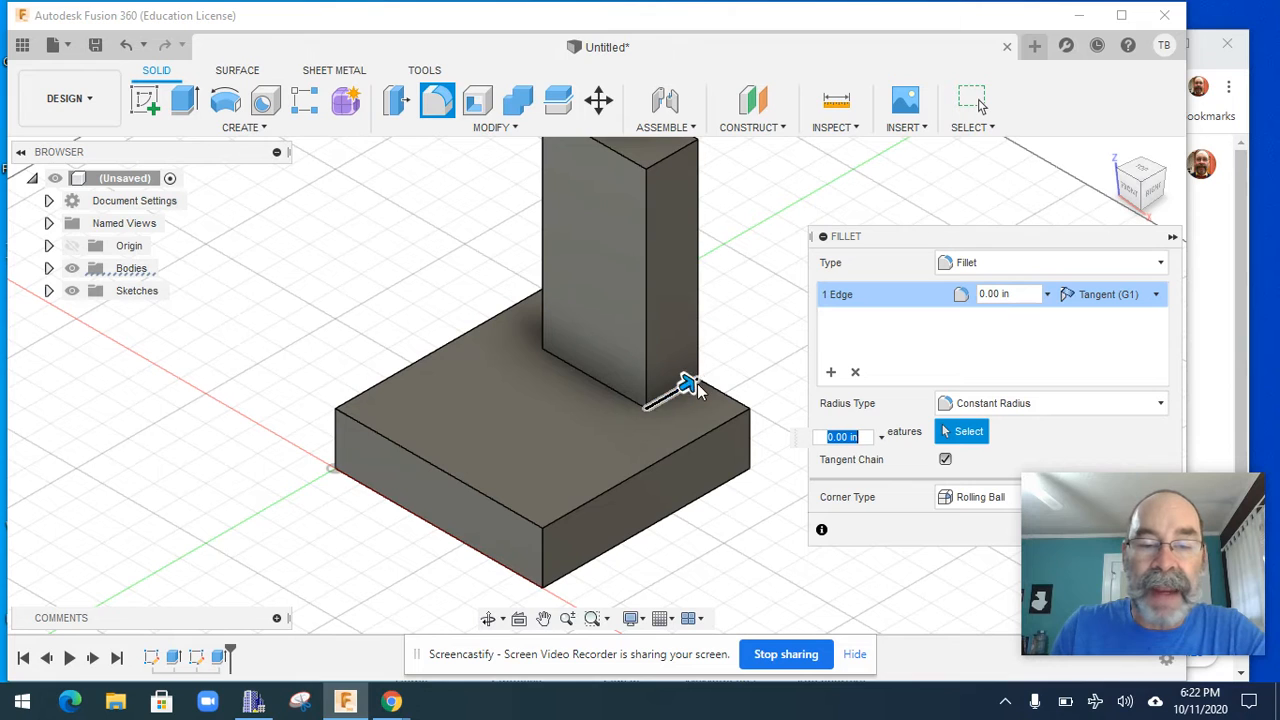
mouse_move(686, 380)
left_mouse_down()
mouse_move(741, 352)
mouse_move(698, 376)
left_mouse_up()
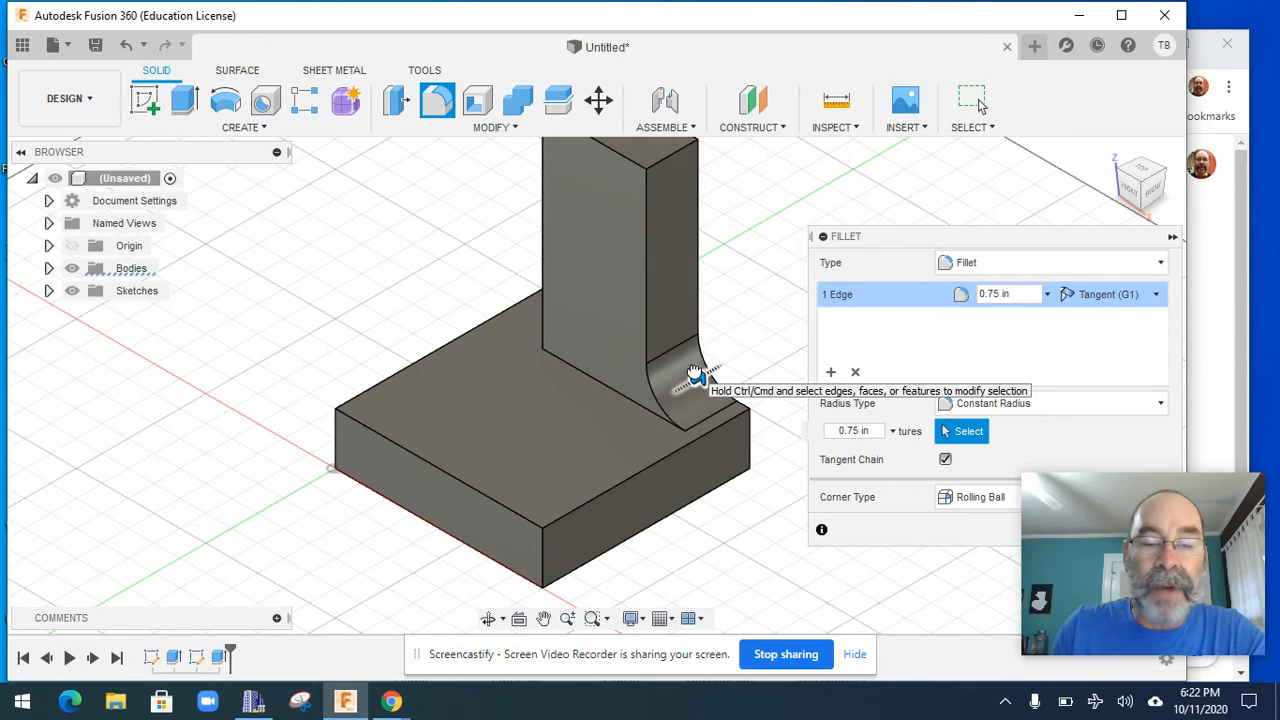
left_click_drag(694, 372, 694, 371)
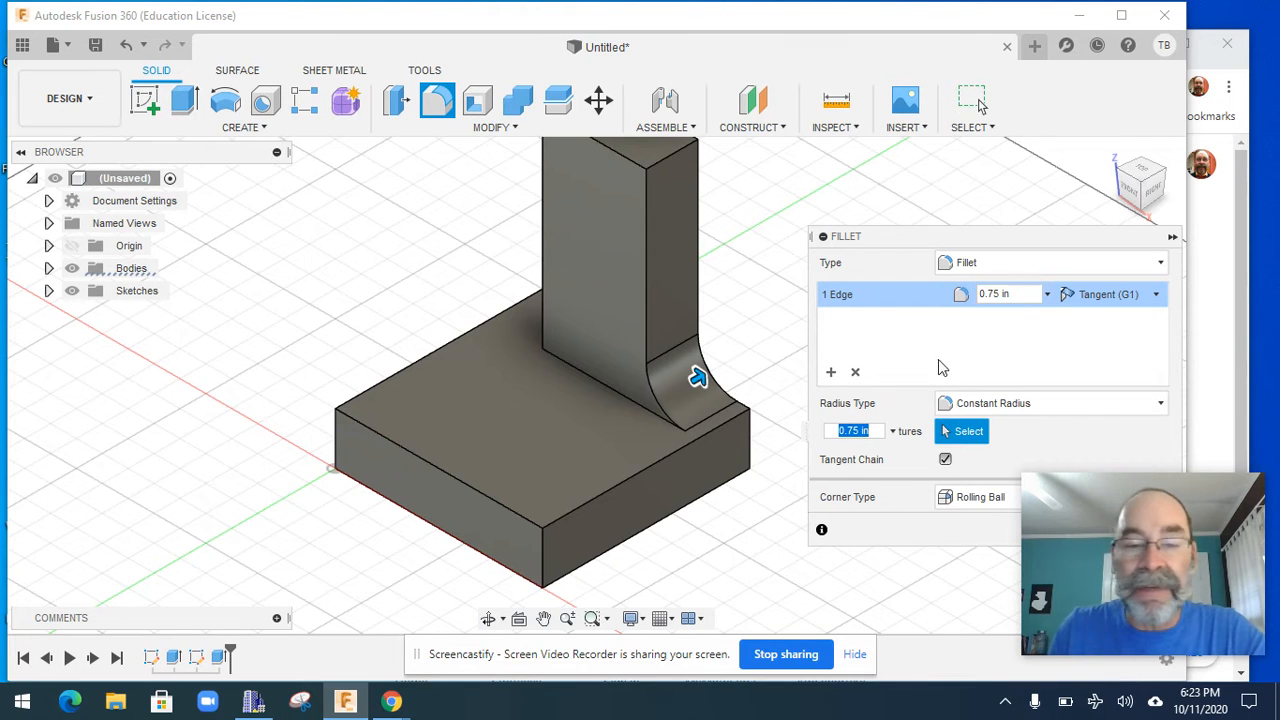
left_click(1000, 294)
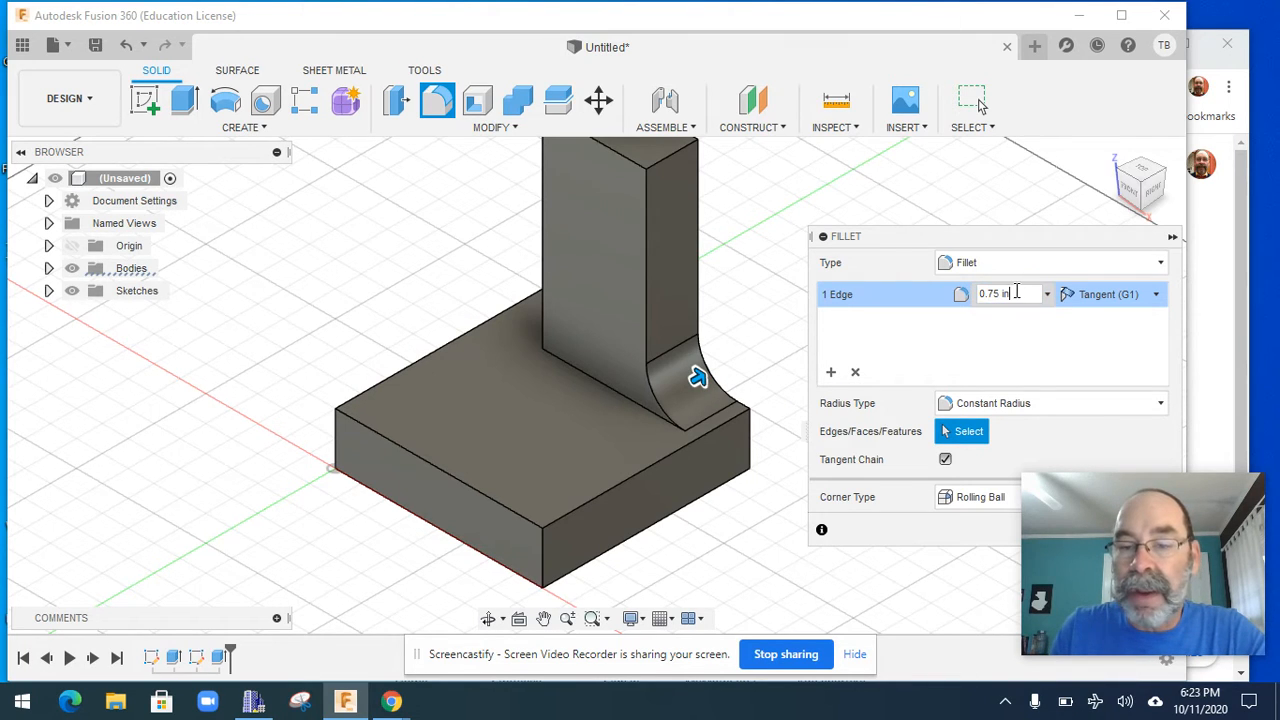
double_click(995, 294)
type("1")
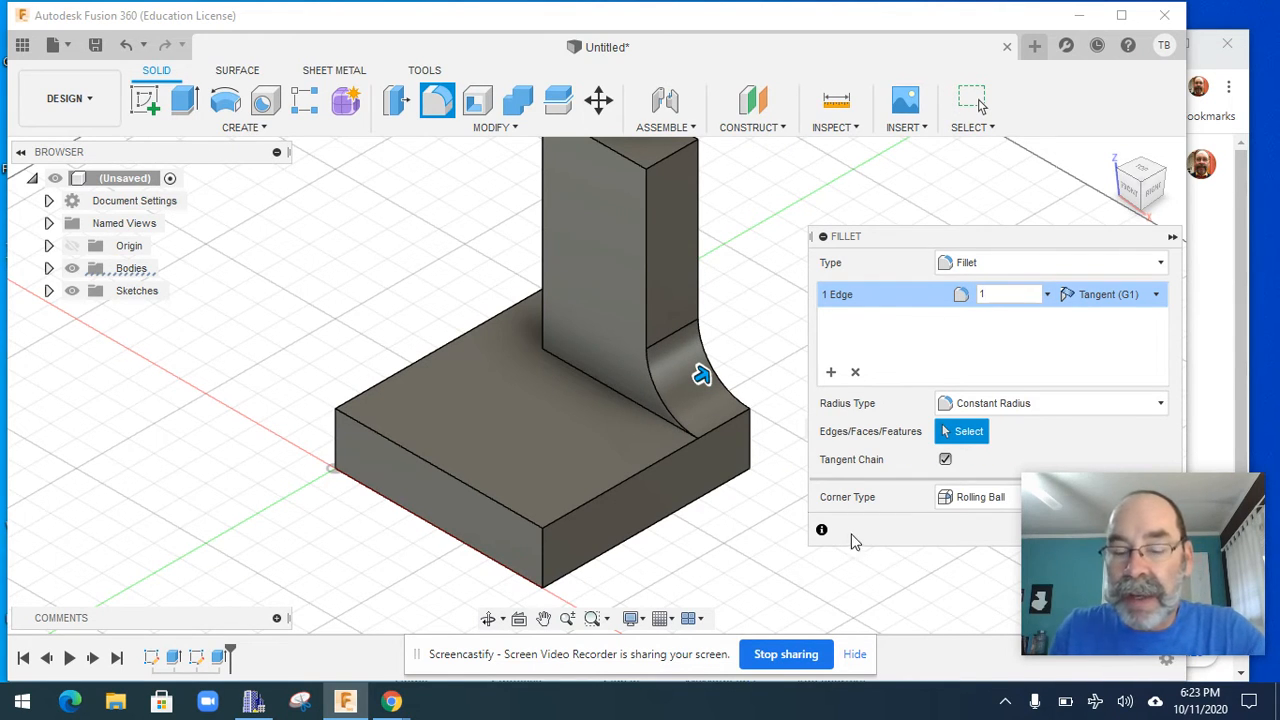
key("Return")
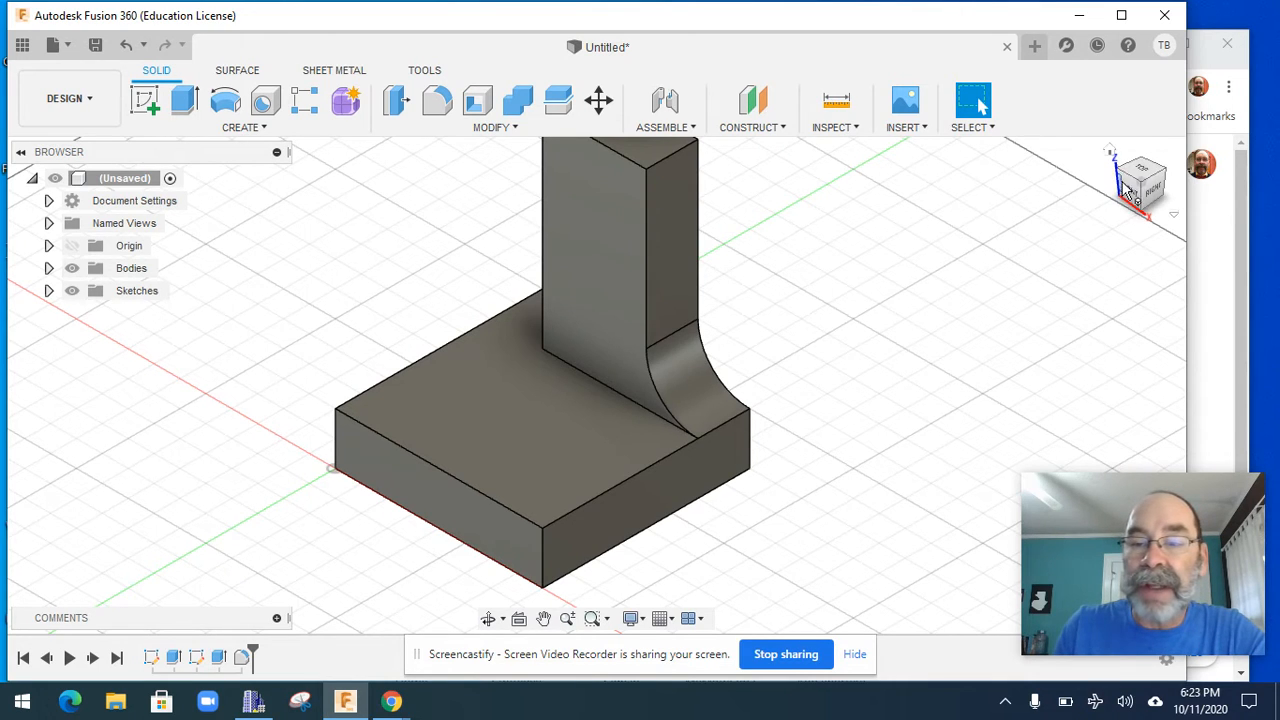
Fillet the edge where the upright's left side meets the base's top face with a 1 in radius
left_click_drag(1150, 183, 938, 257)
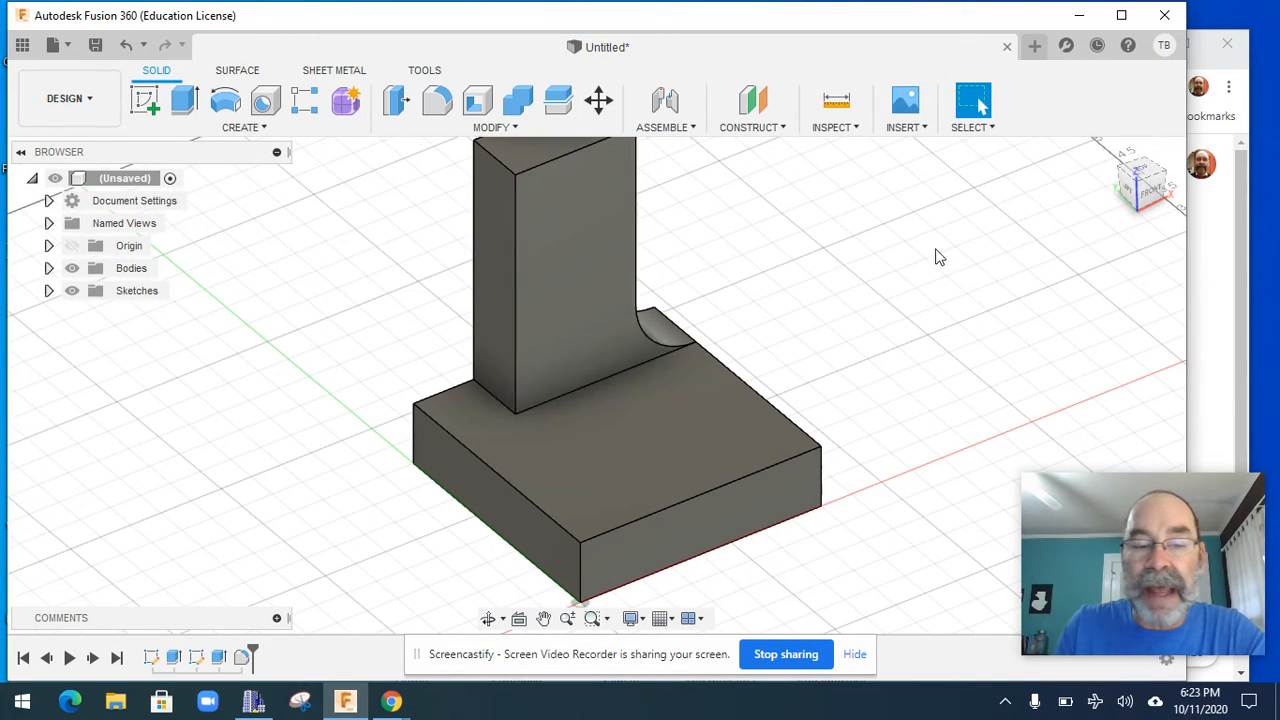
left_click(498, 403)
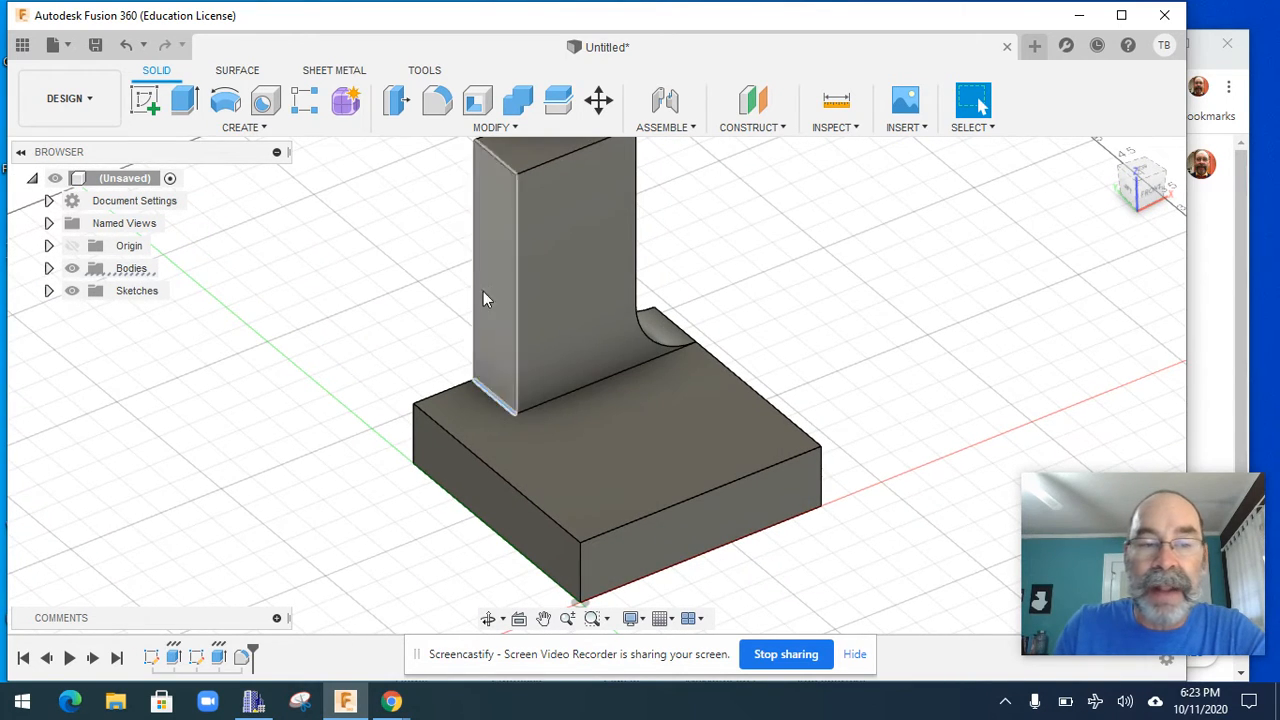
left_click(440, 102)
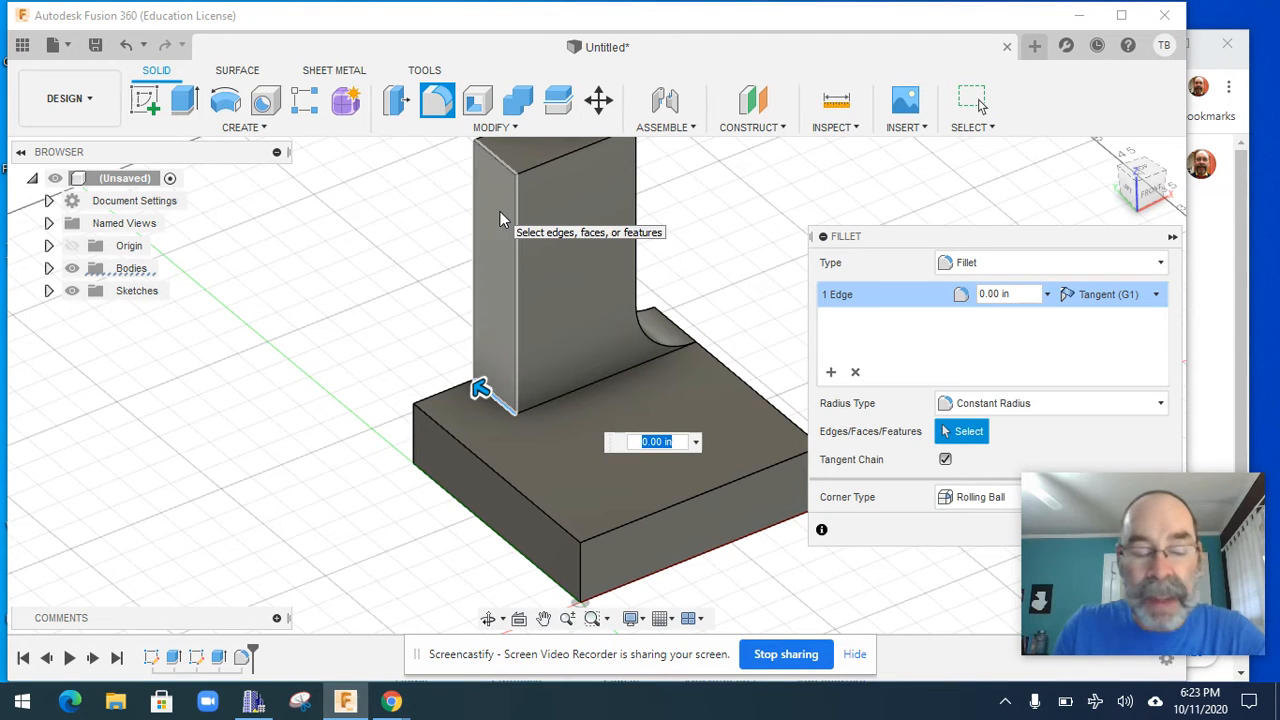
type("1")
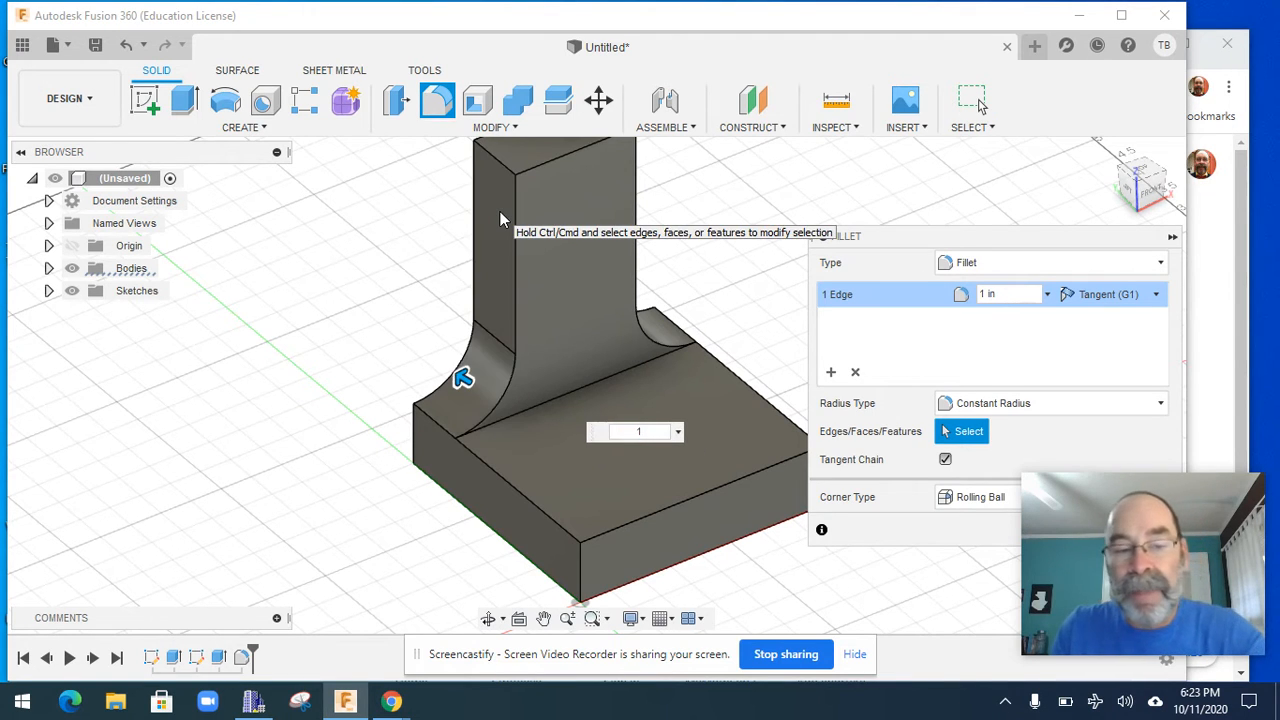
key("Return")
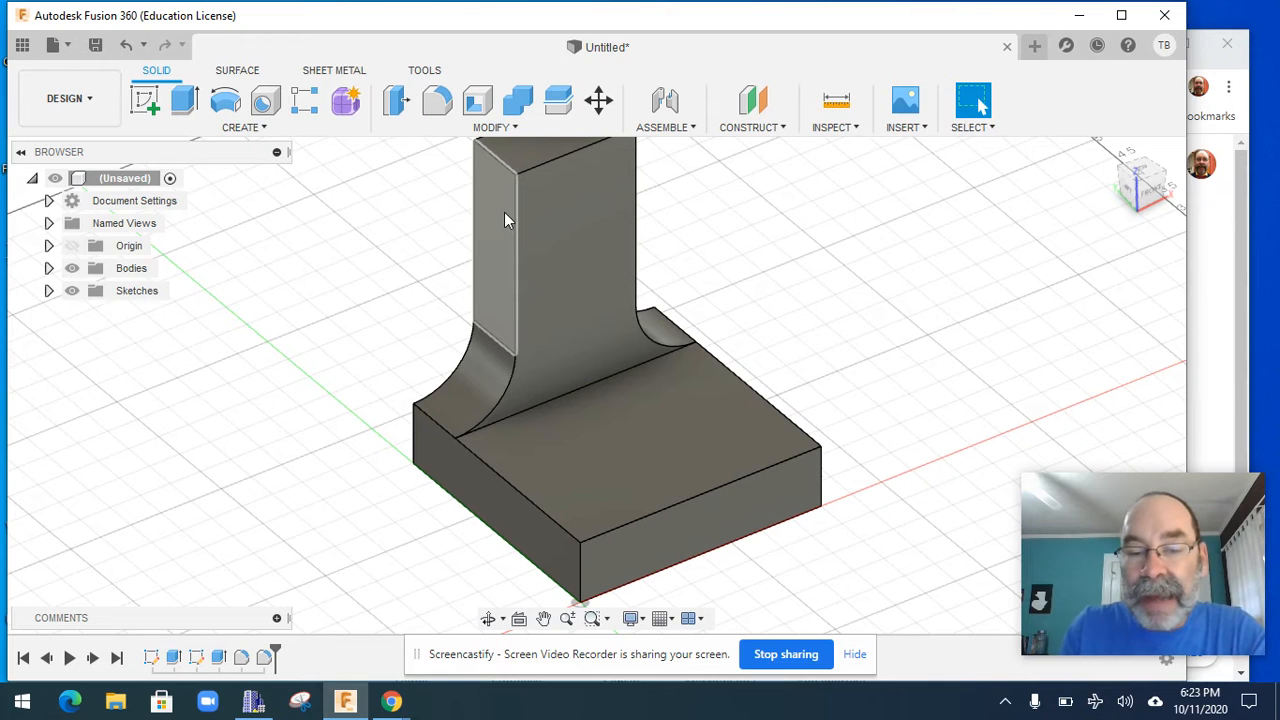
Round the base's front-right vertical corner edge with a 1 in fillet
left_click(1118, 160)
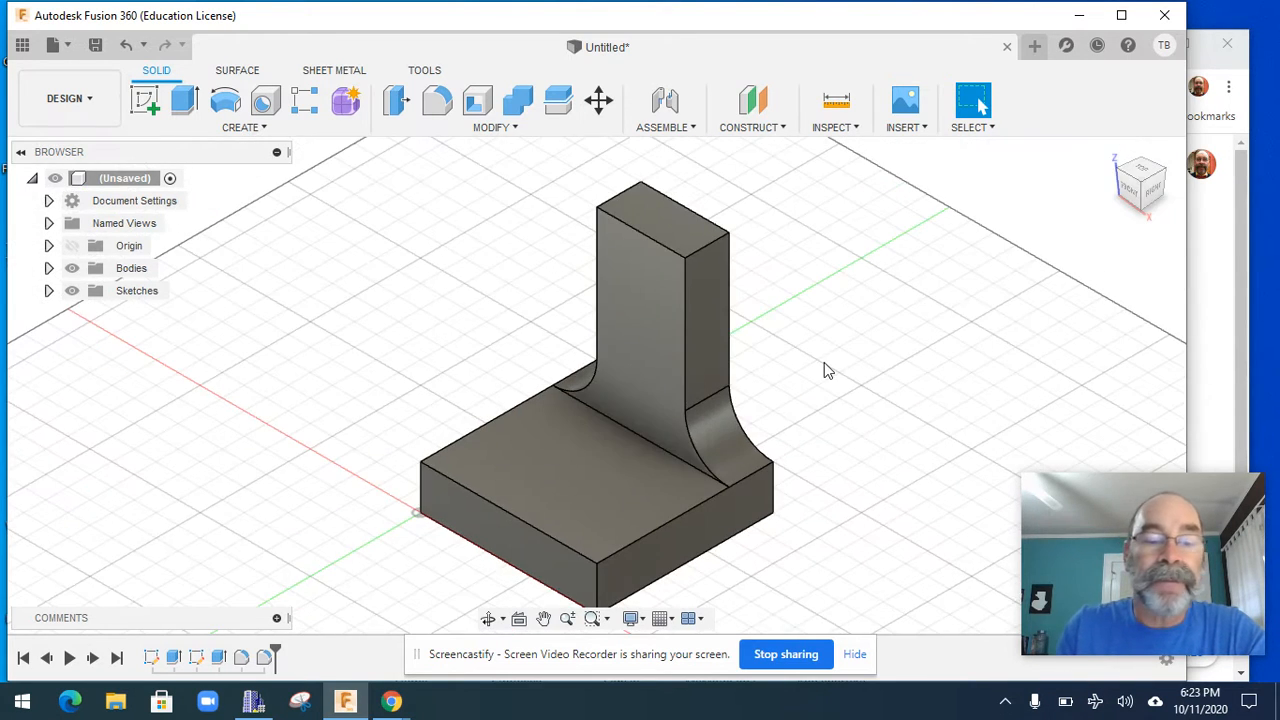
left_click(595, 582)
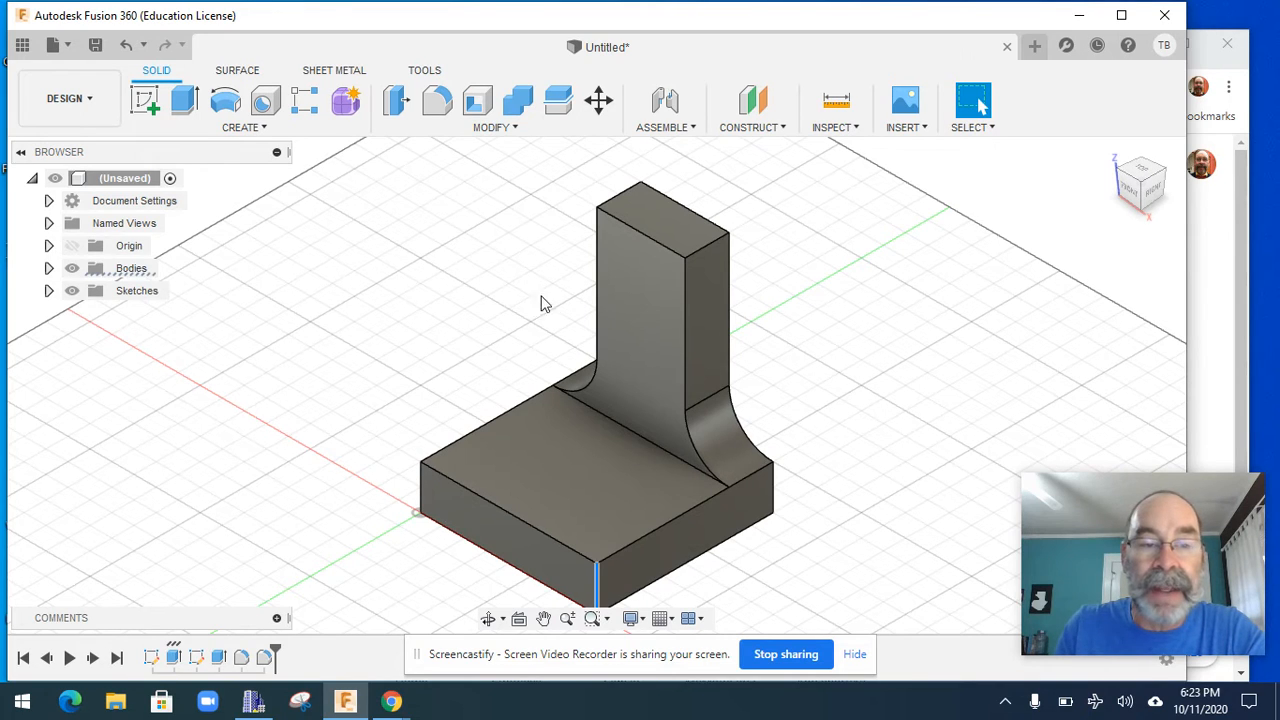
left_click(443, 103)
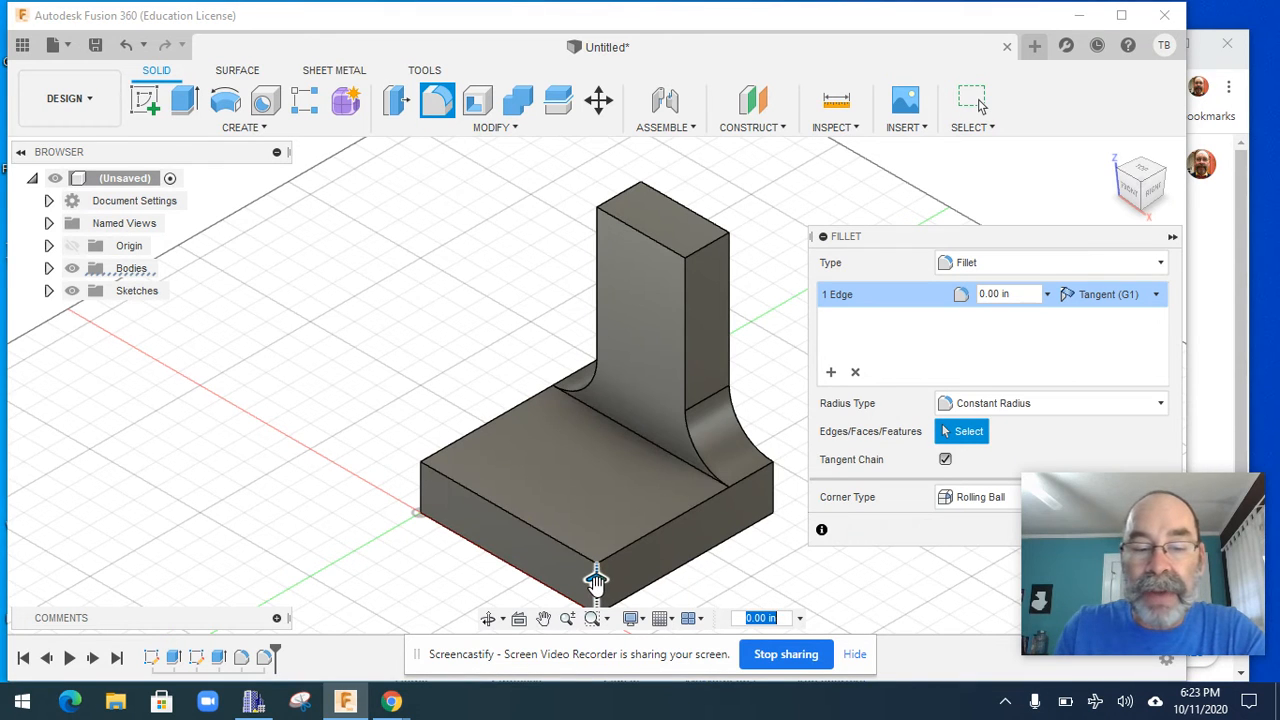
mouse_move(595, 580)
left_mouse_down()
mouse_move(597, 523)
mouse_move(596, 578)
left_mouse_up()
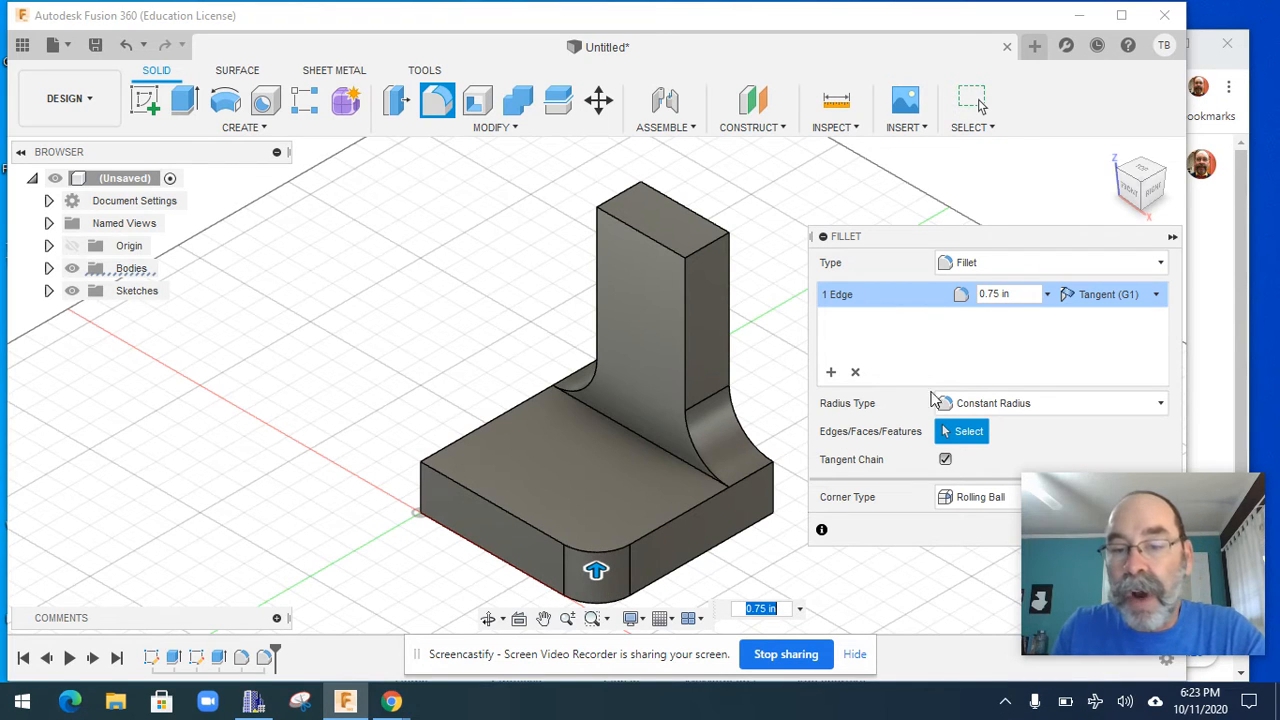
left_click_drag(1020, 296, 974, 302)
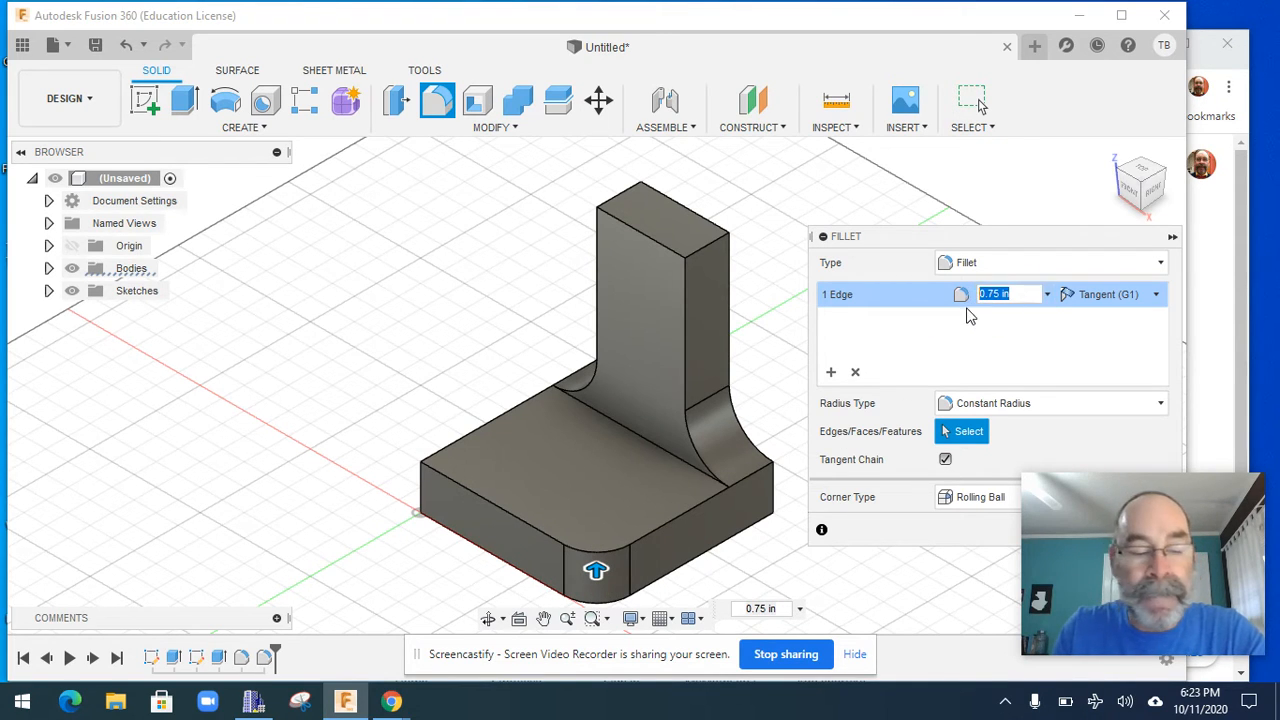
type("1")
key("Return")
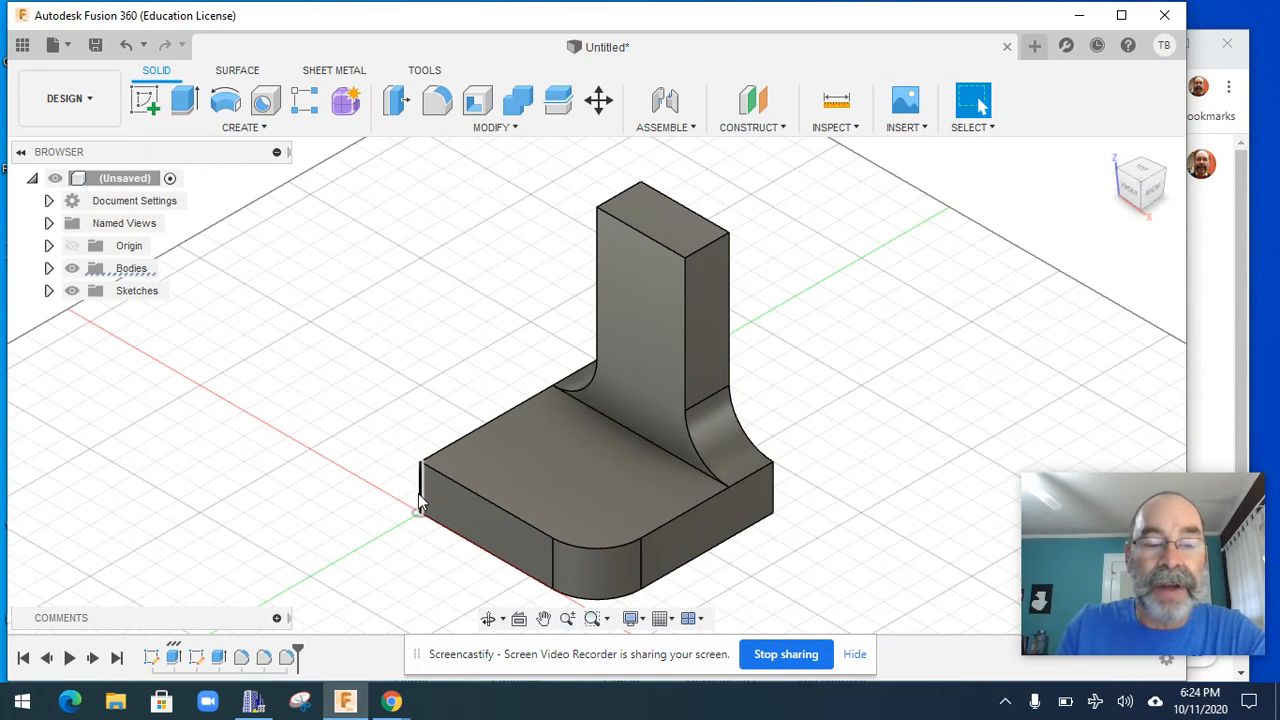
Round the base's front-left vertical corner edge with a 1 in fillet
left_click(438, 102)
type("1")
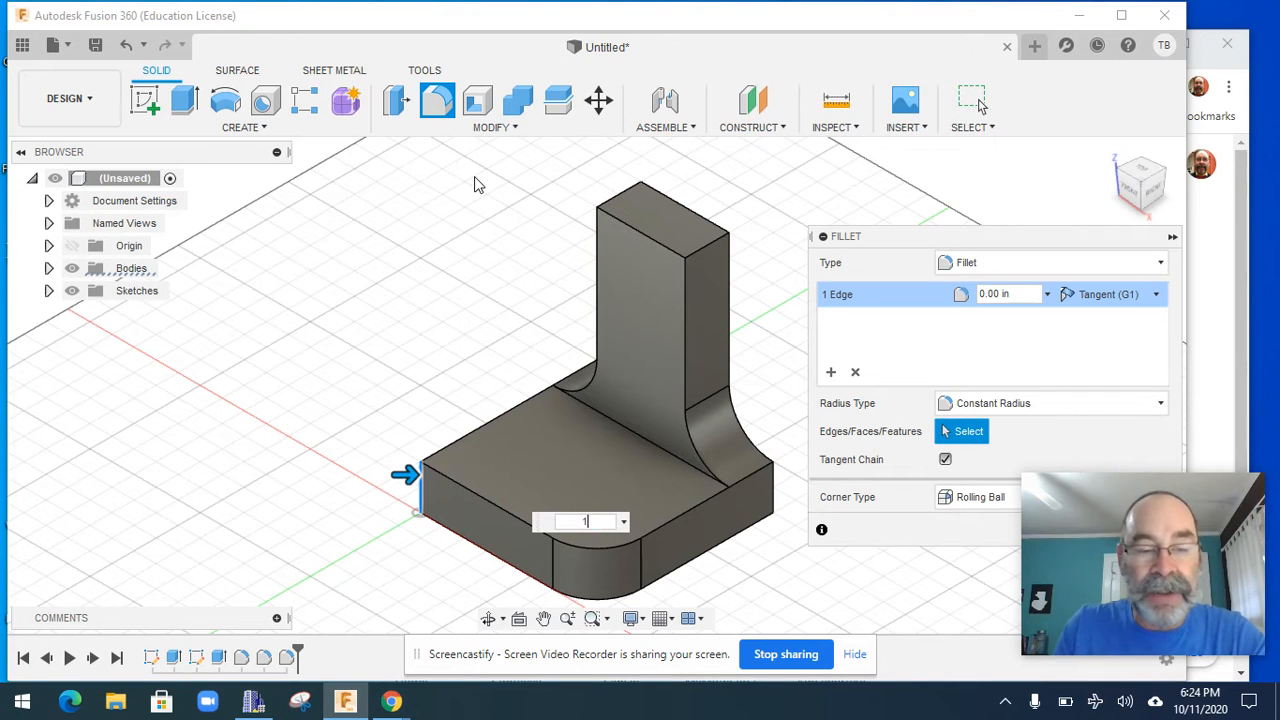
key("Return")
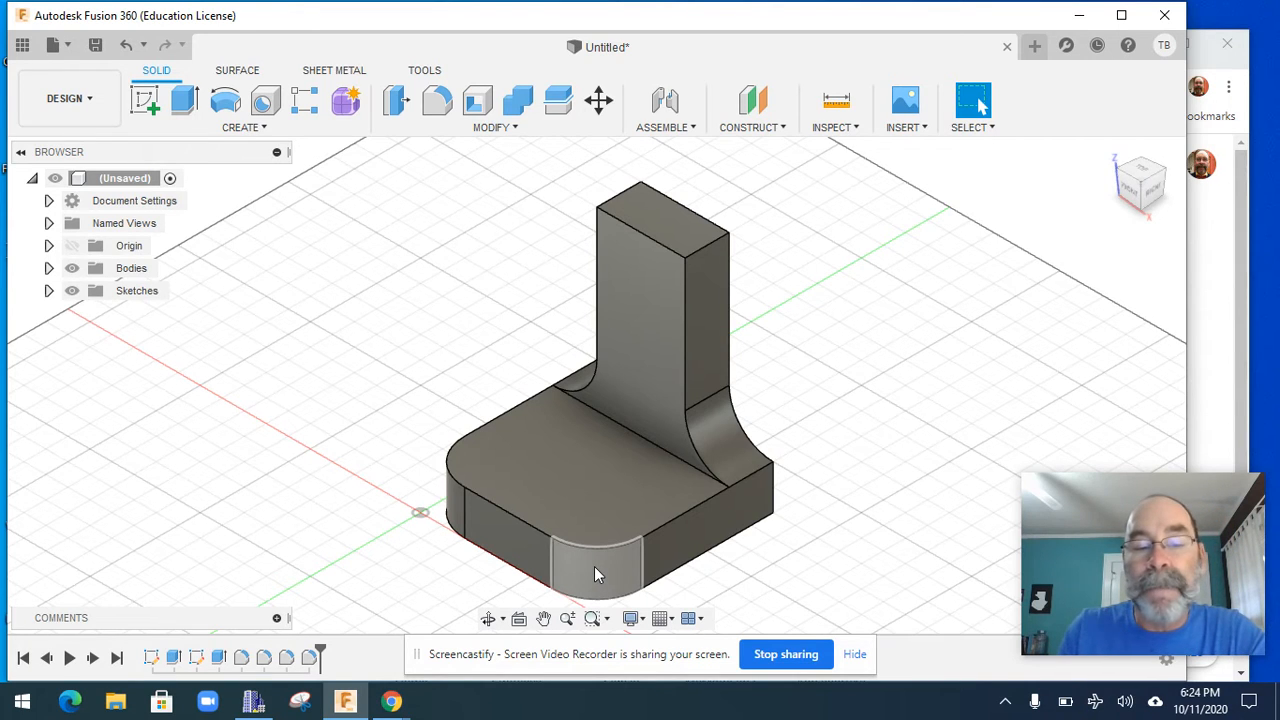
On the base's front face, sketch a 1 × 1 in square rising from the face's top edge near the middle and finish the sketch
left_click(147, 101)
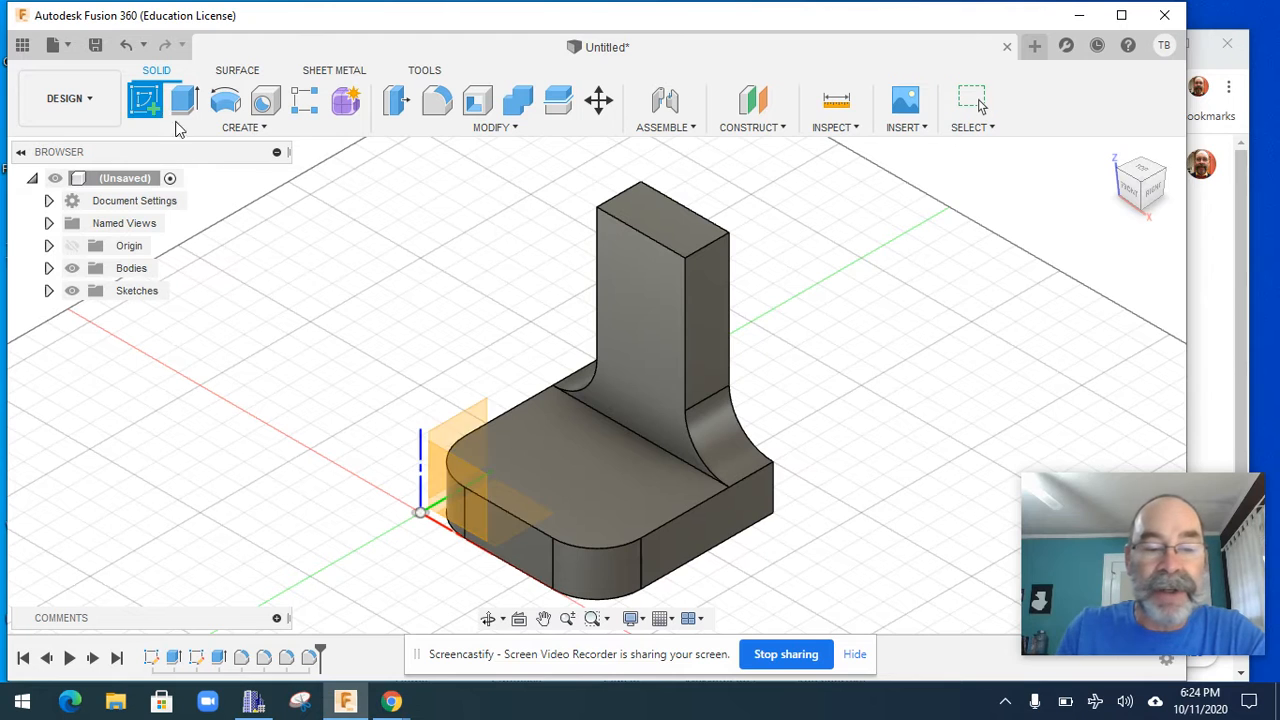
left_click(500, 548)
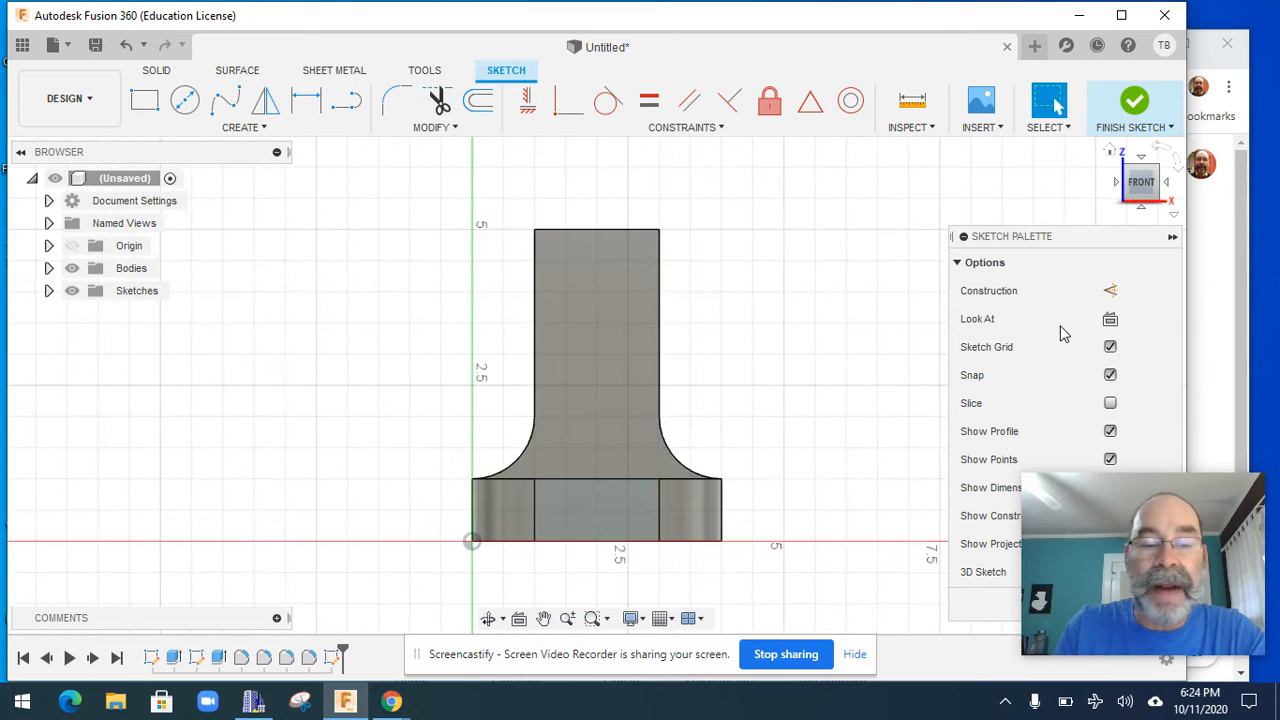
left_click(144, 100)
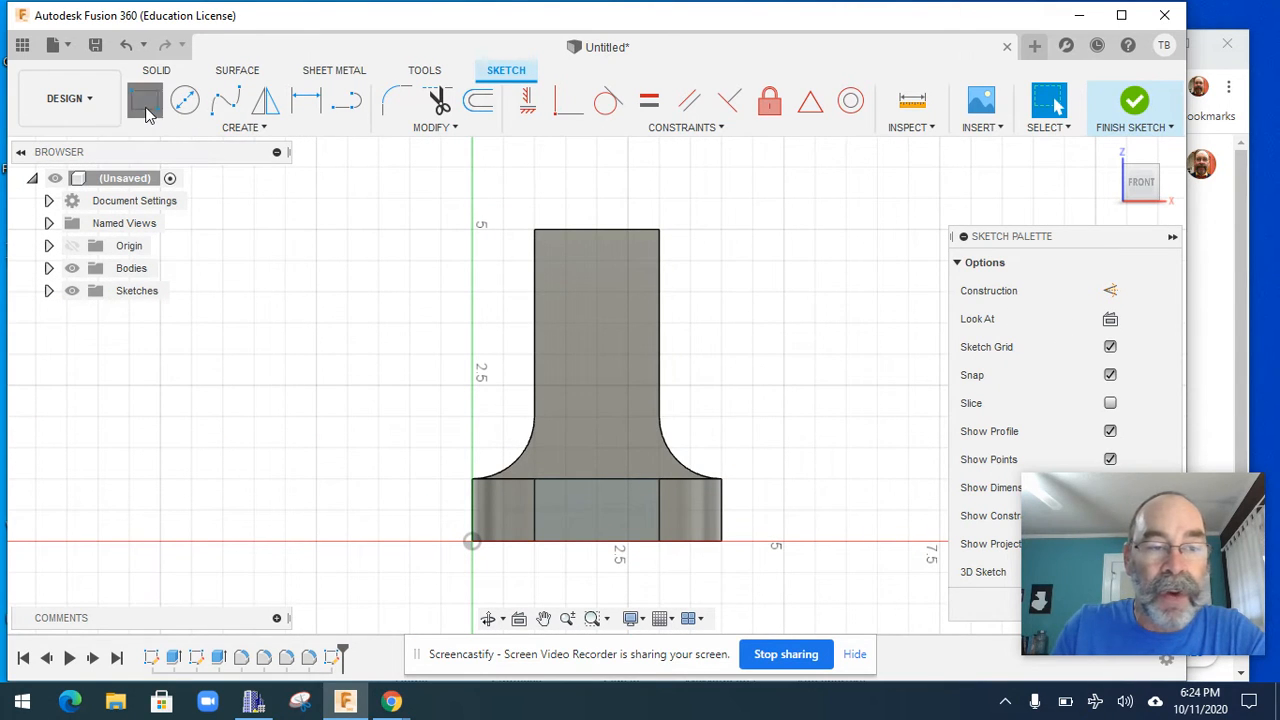
left_click(578, 479)
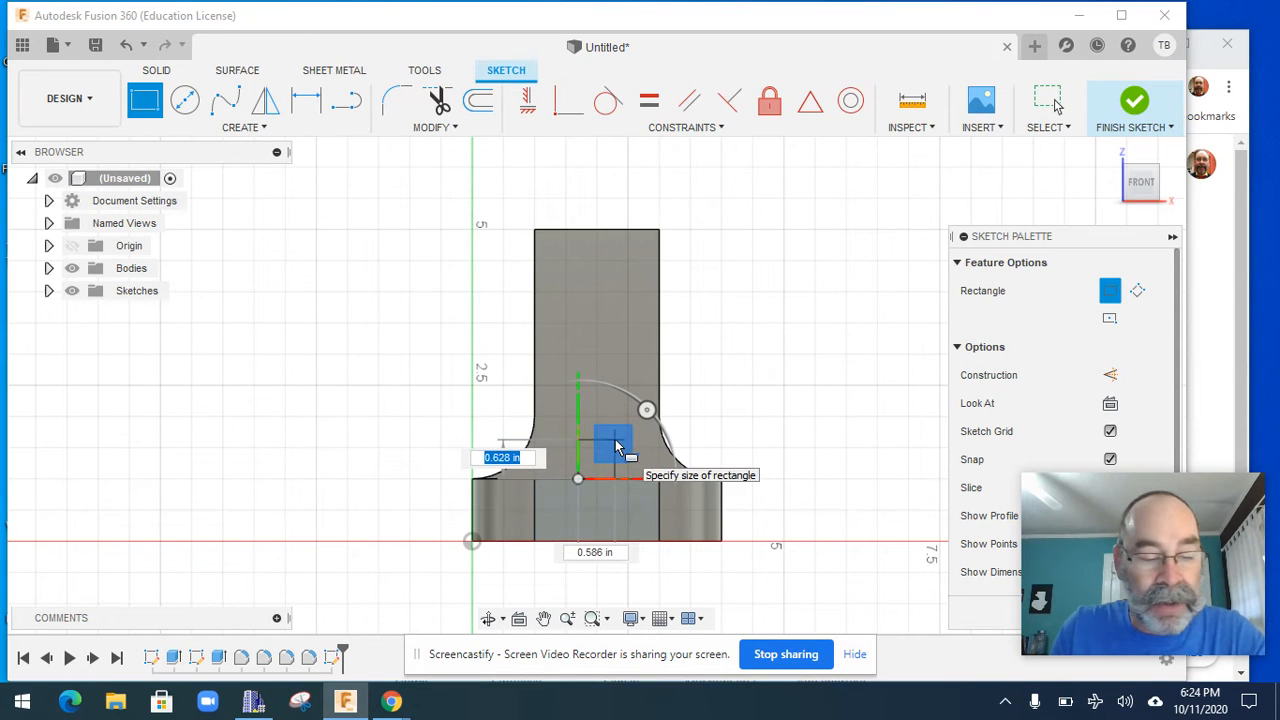
type("1")
key("Tab")
type("1")
key("Tab")
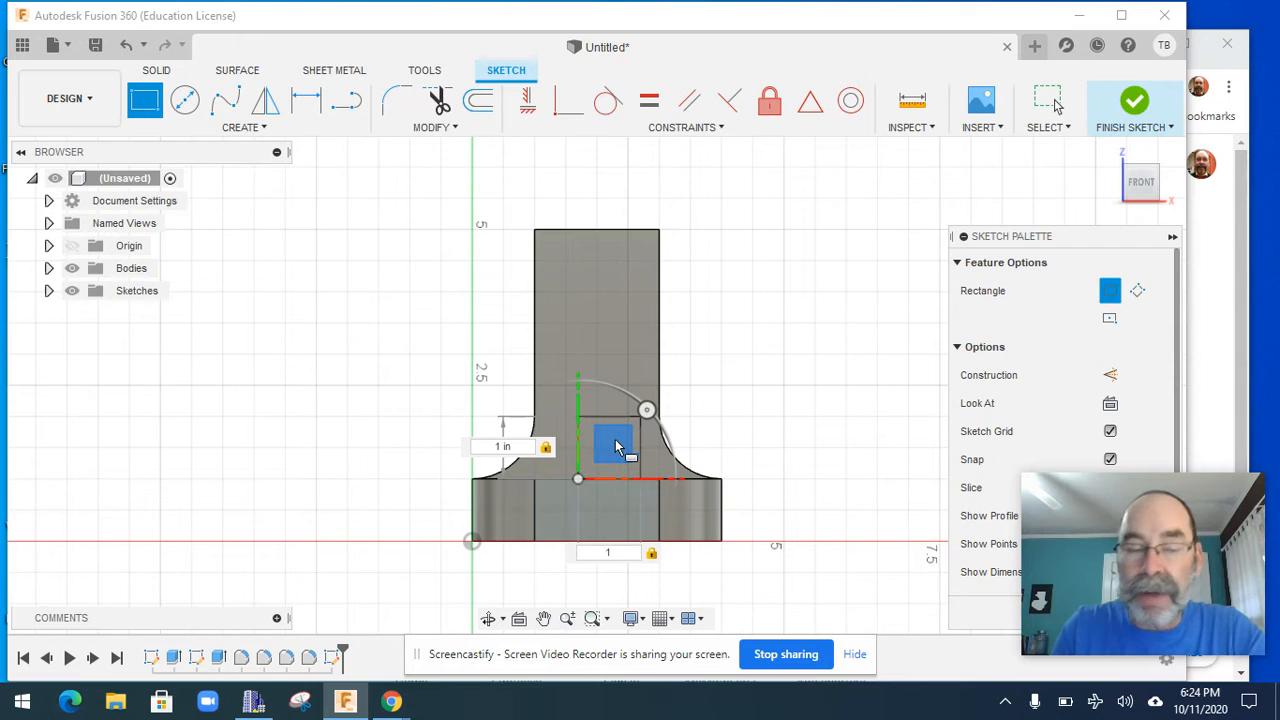
key("Return")
key("Escape")
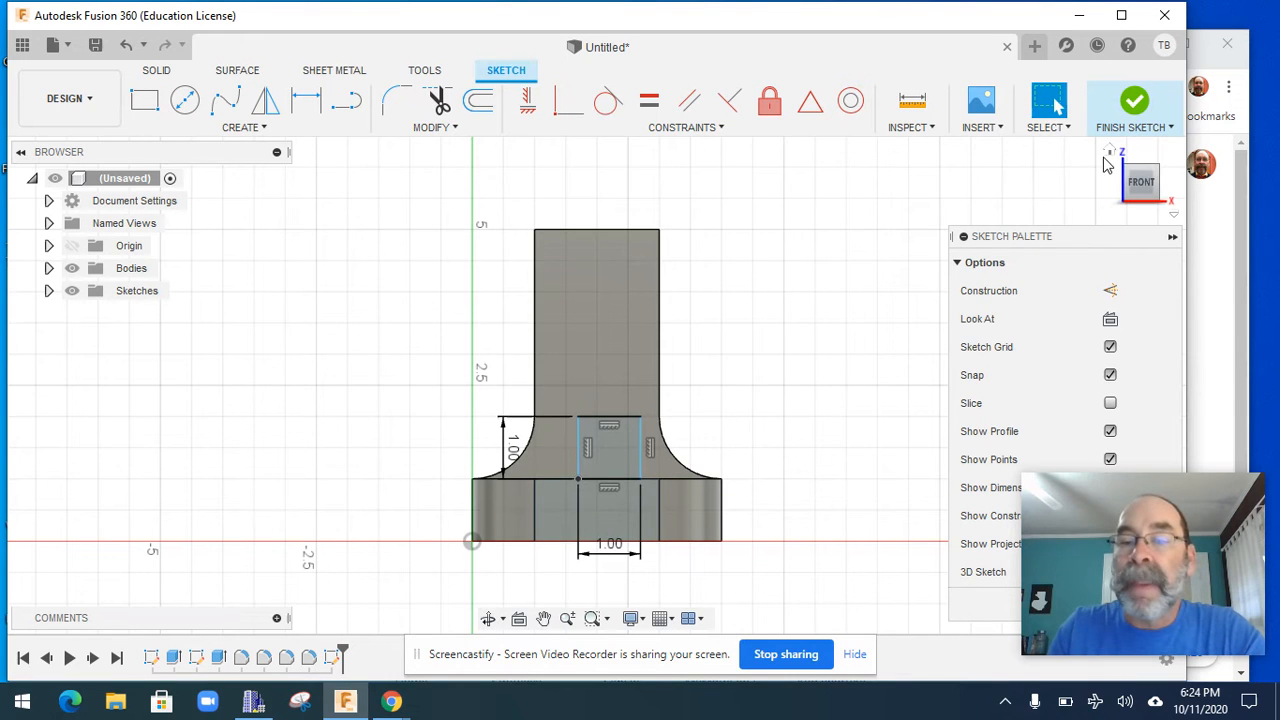
left_click(1111, 153)
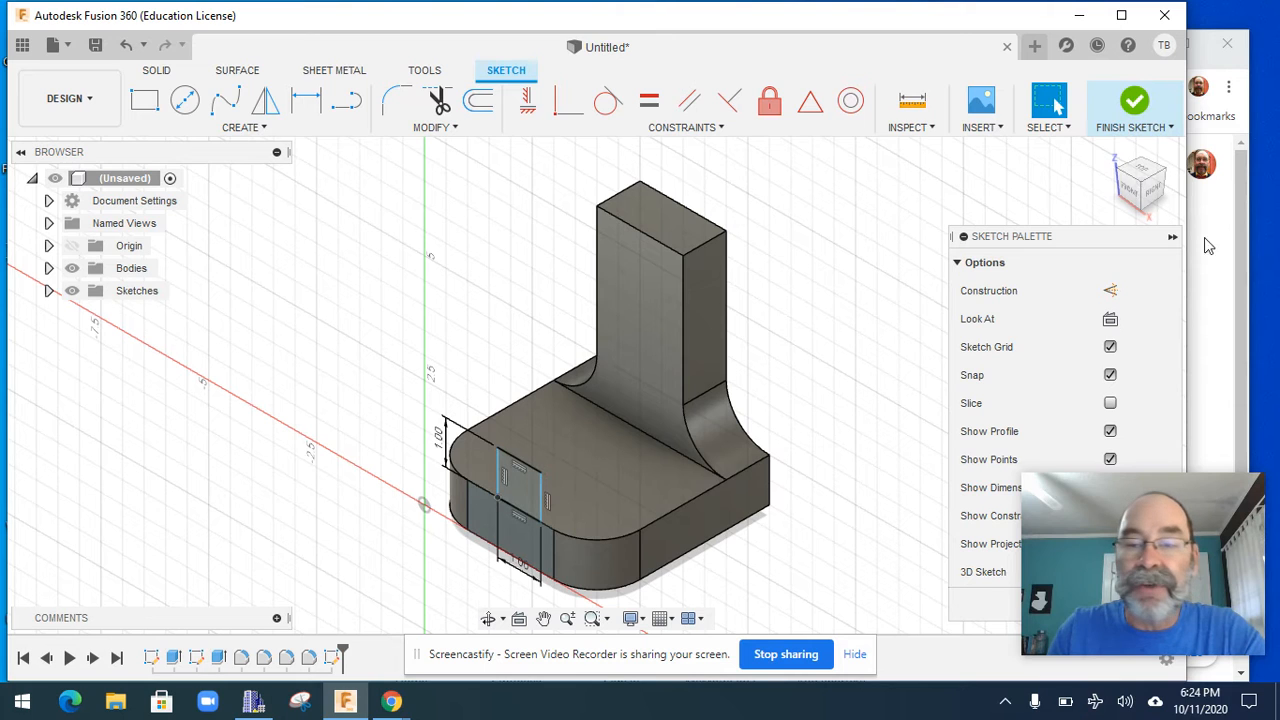
left_click(1135, 104)
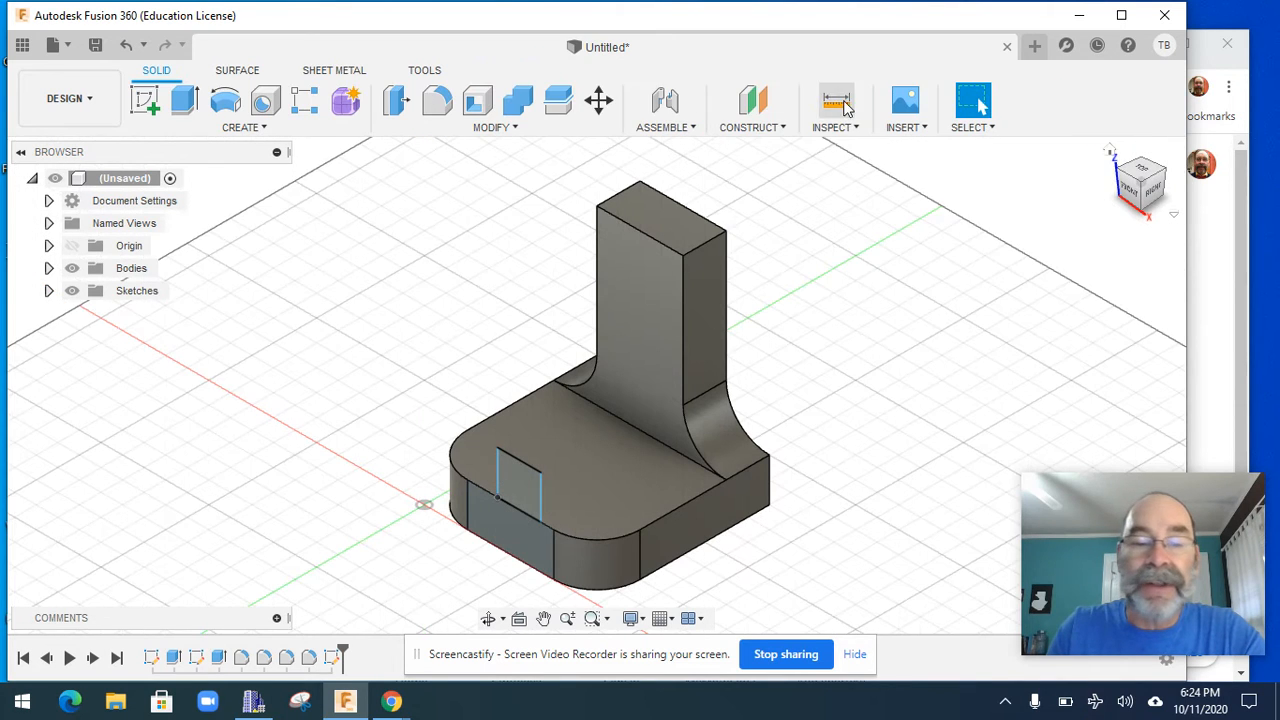
Set up a two-sided extrusion of the 1 in square with side 1 extending 1 in out from the base's front face
left_click(186, 103)
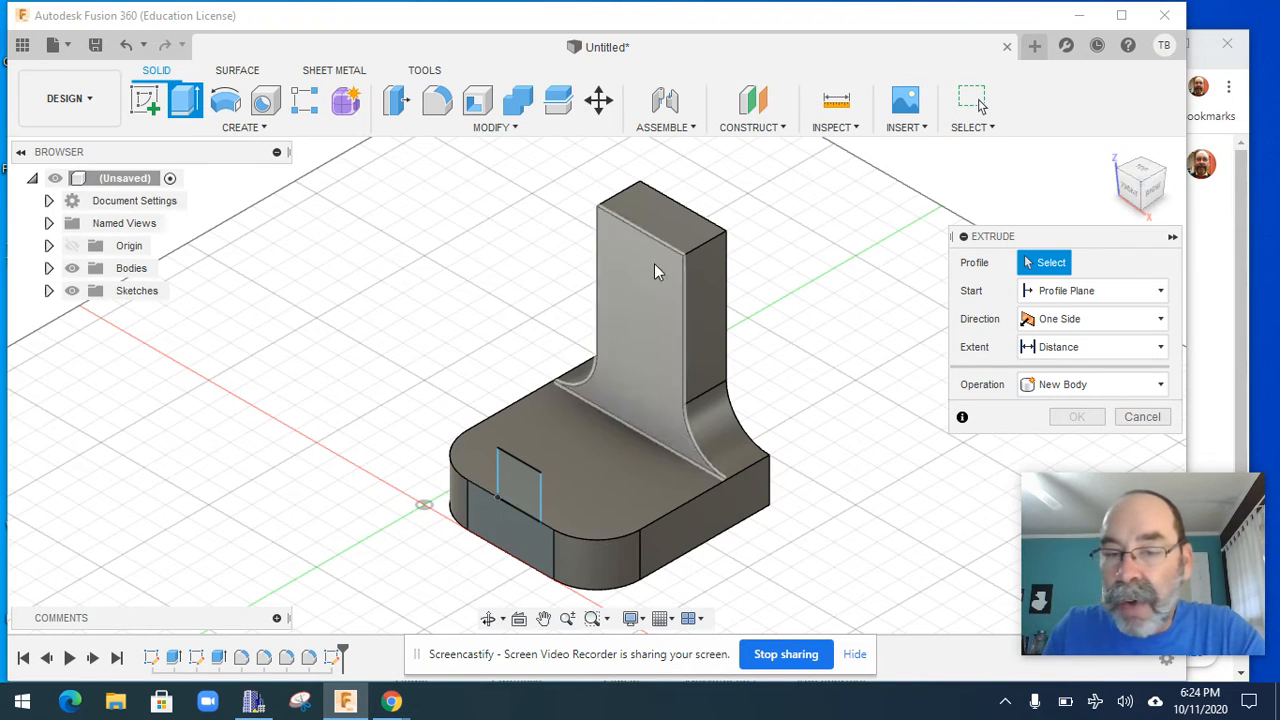
left_click(1161, 320)
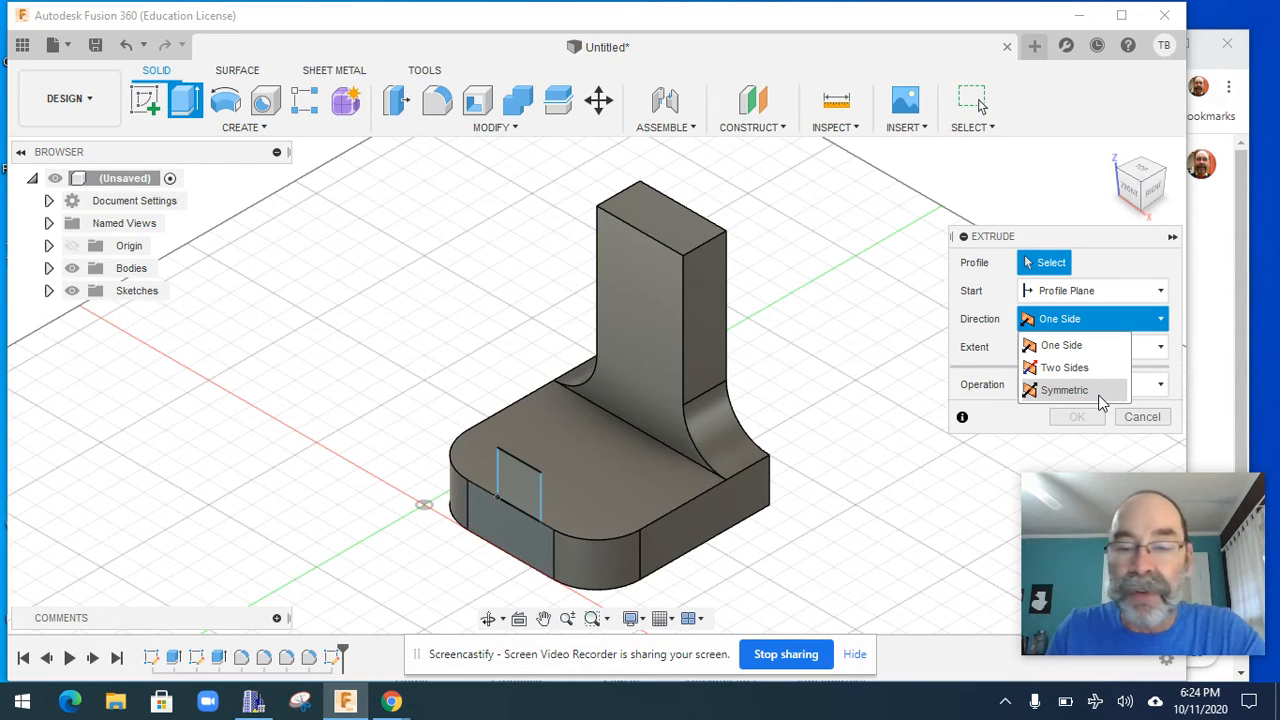
left_click(1066, 368)
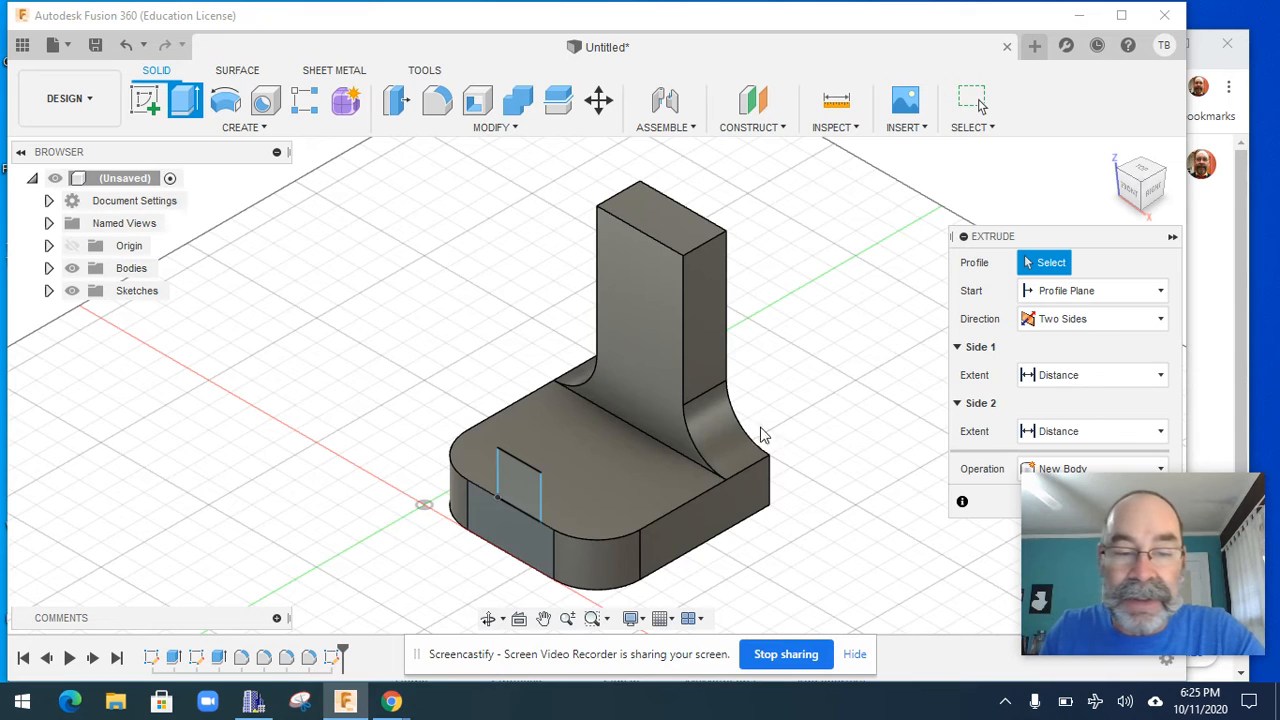
left_click(509, 476)
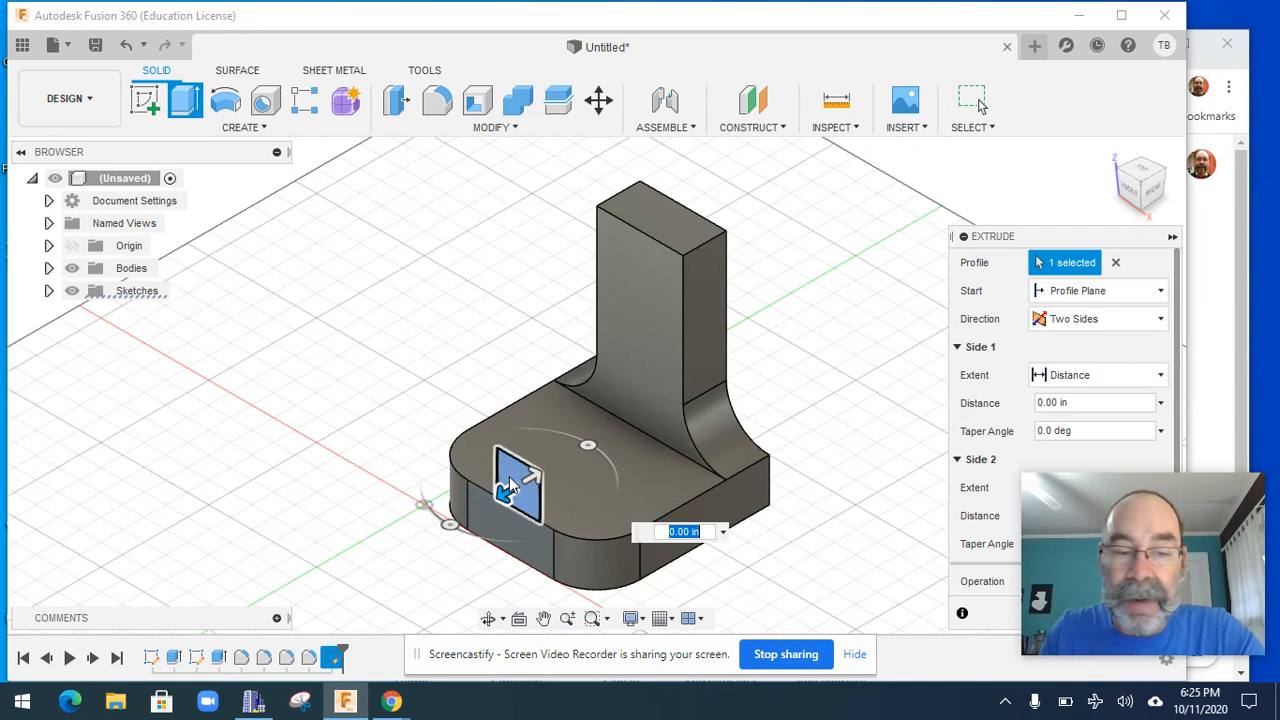
left_click(1072, 403)
type("1")
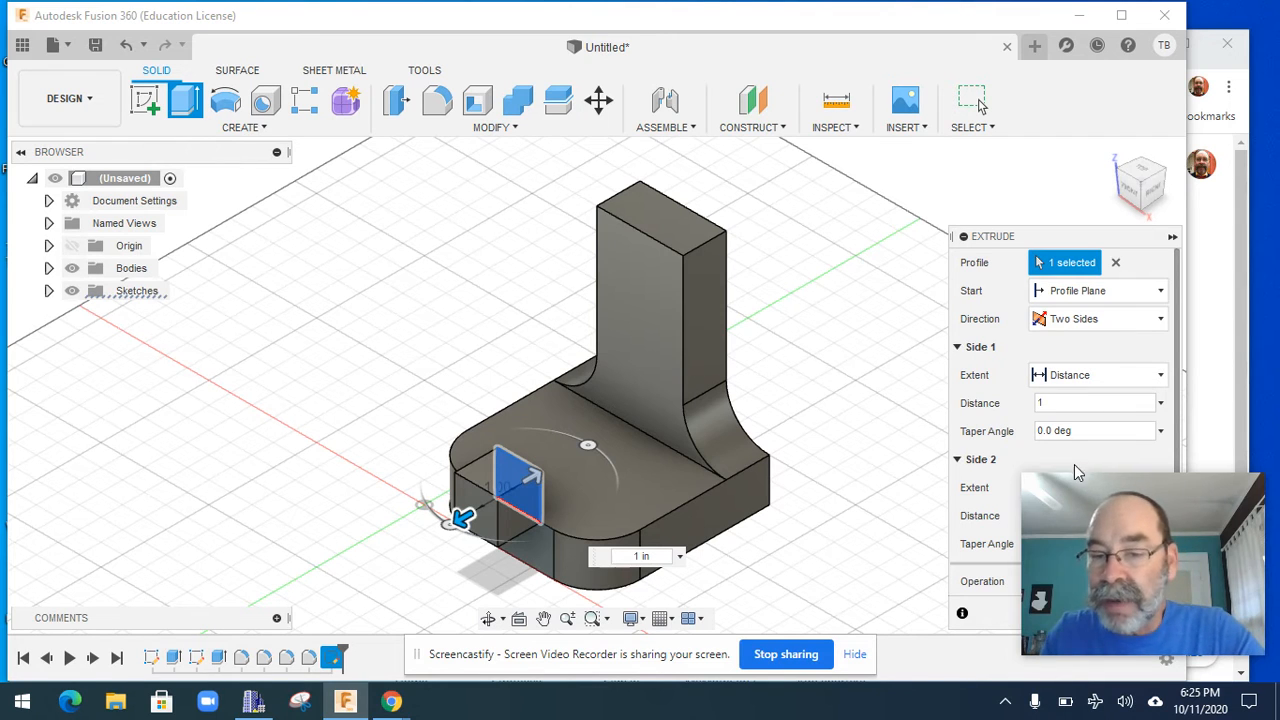
Extend side 2 of the extrusion to the upright's front face as the target object and join it to the body
left_click_drag(1048, 243, 948, 192)
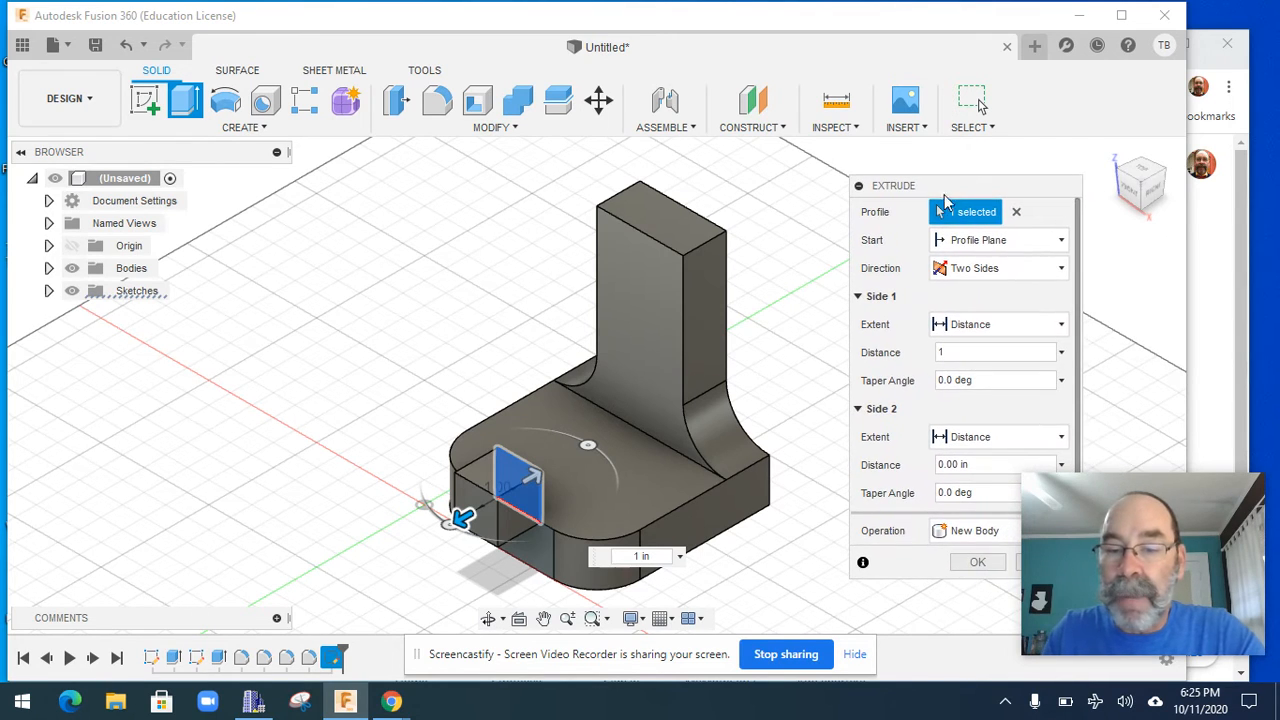
left_click(1060, 437)
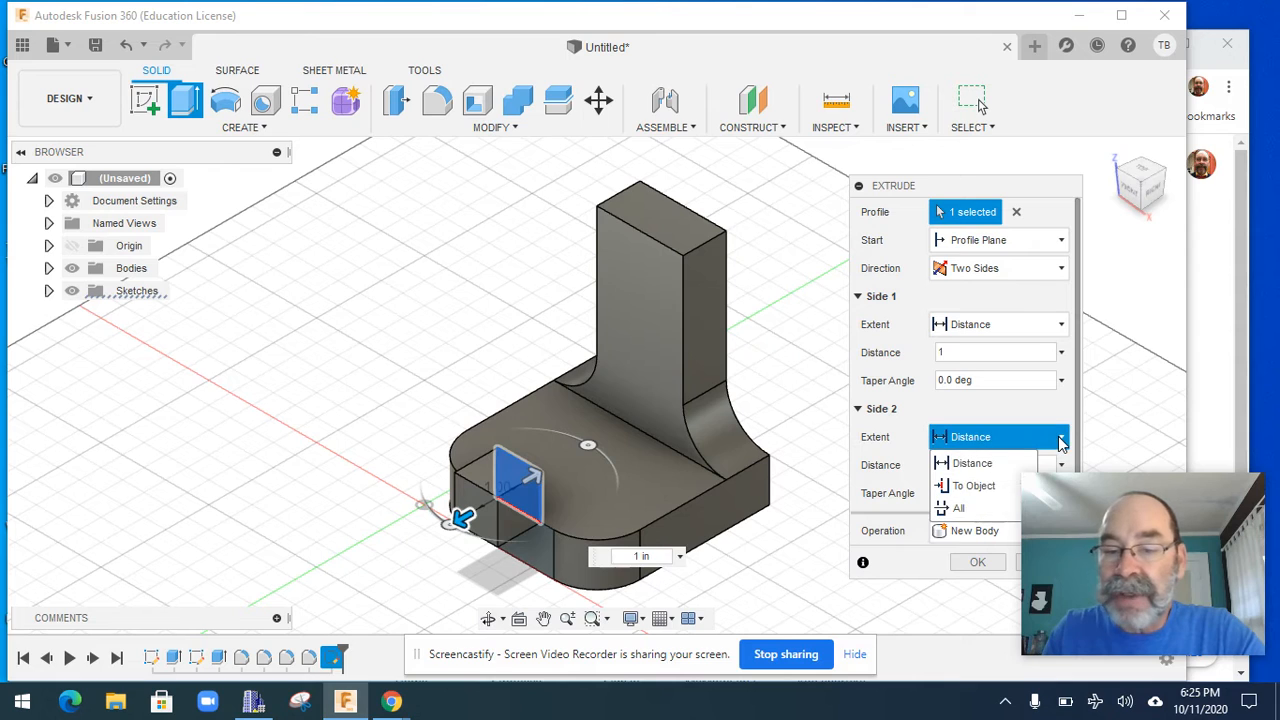
left_click(993, 487)
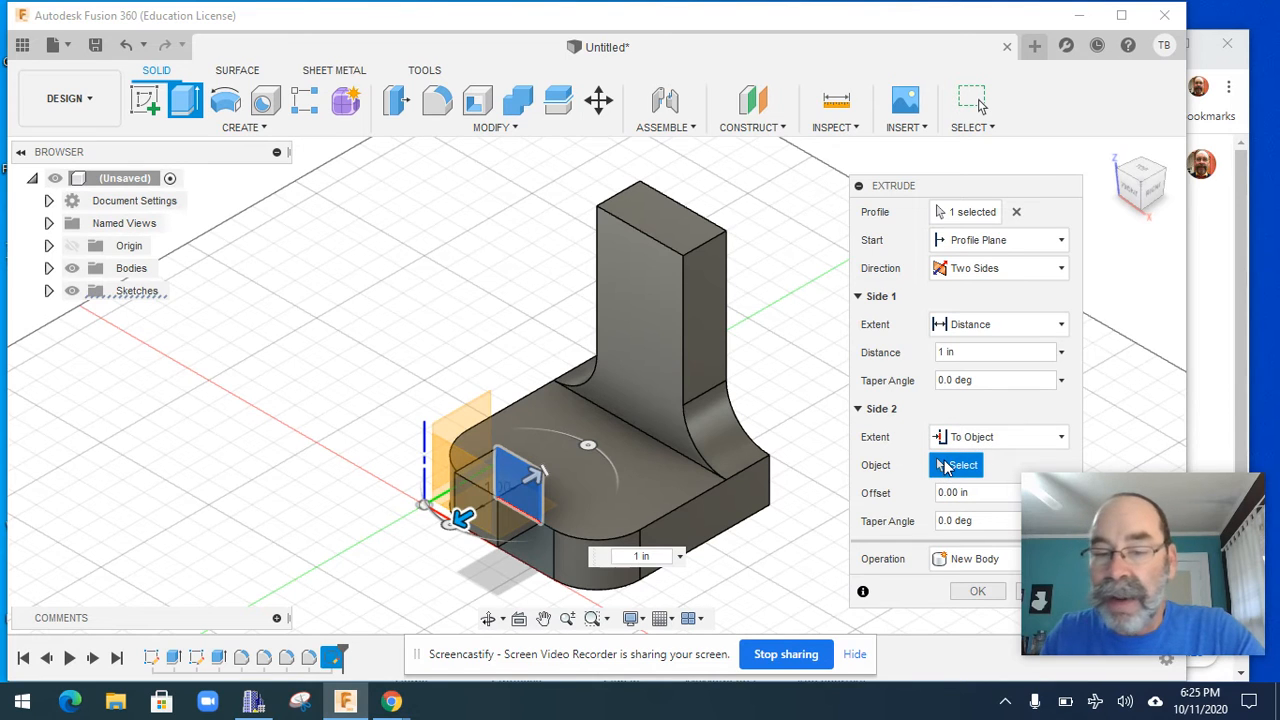
left_click(627, 368)
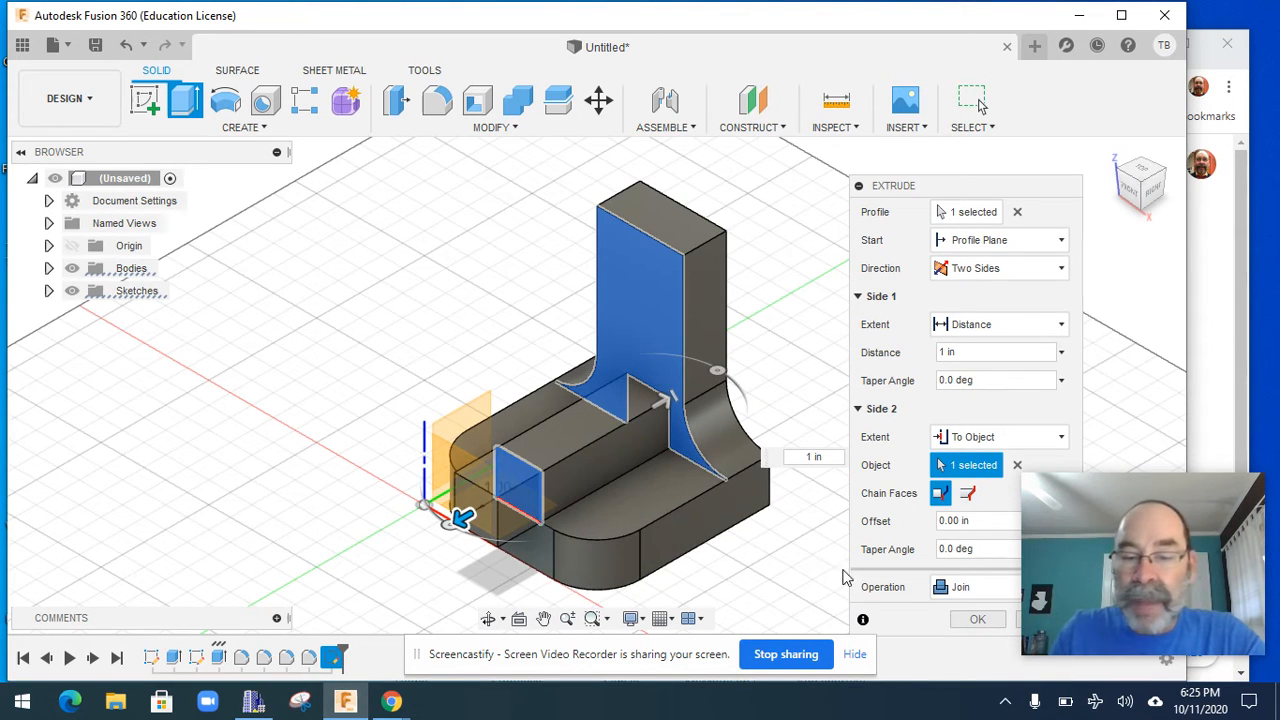
left_click(976, 621)
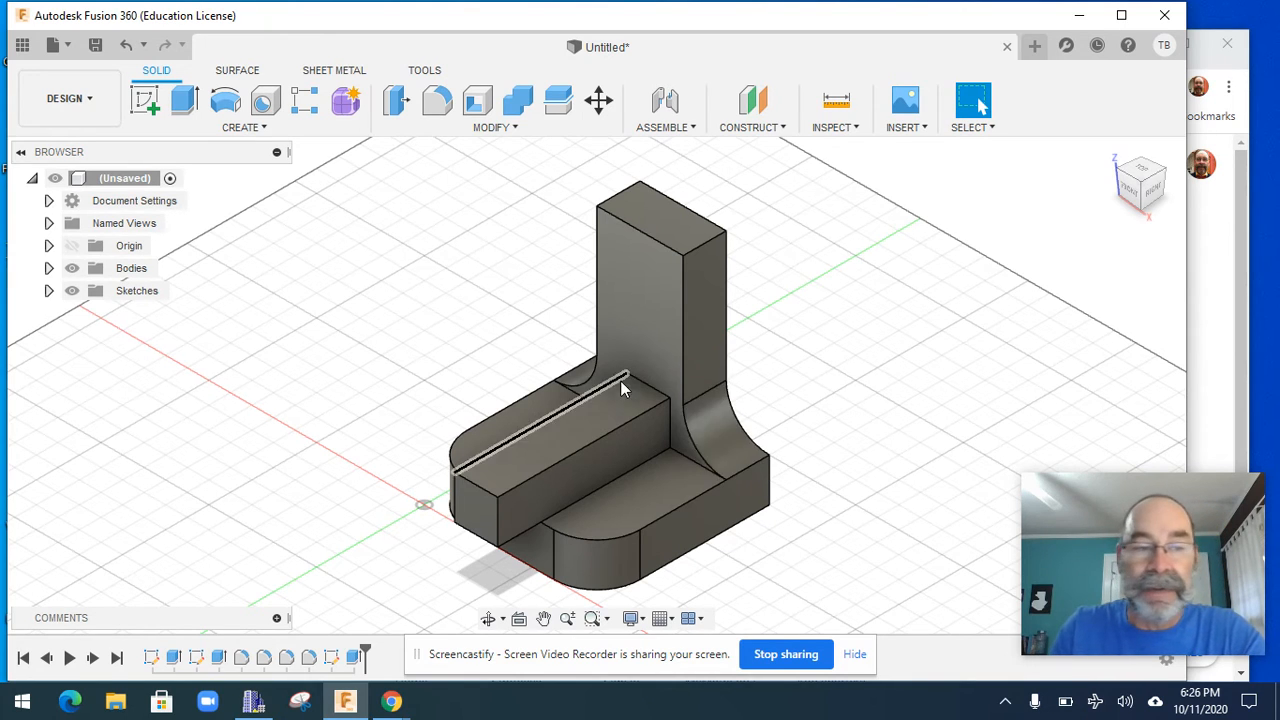
Create a new design and start a sketch on the front plane, viewed straight on
left_click(66, 50)
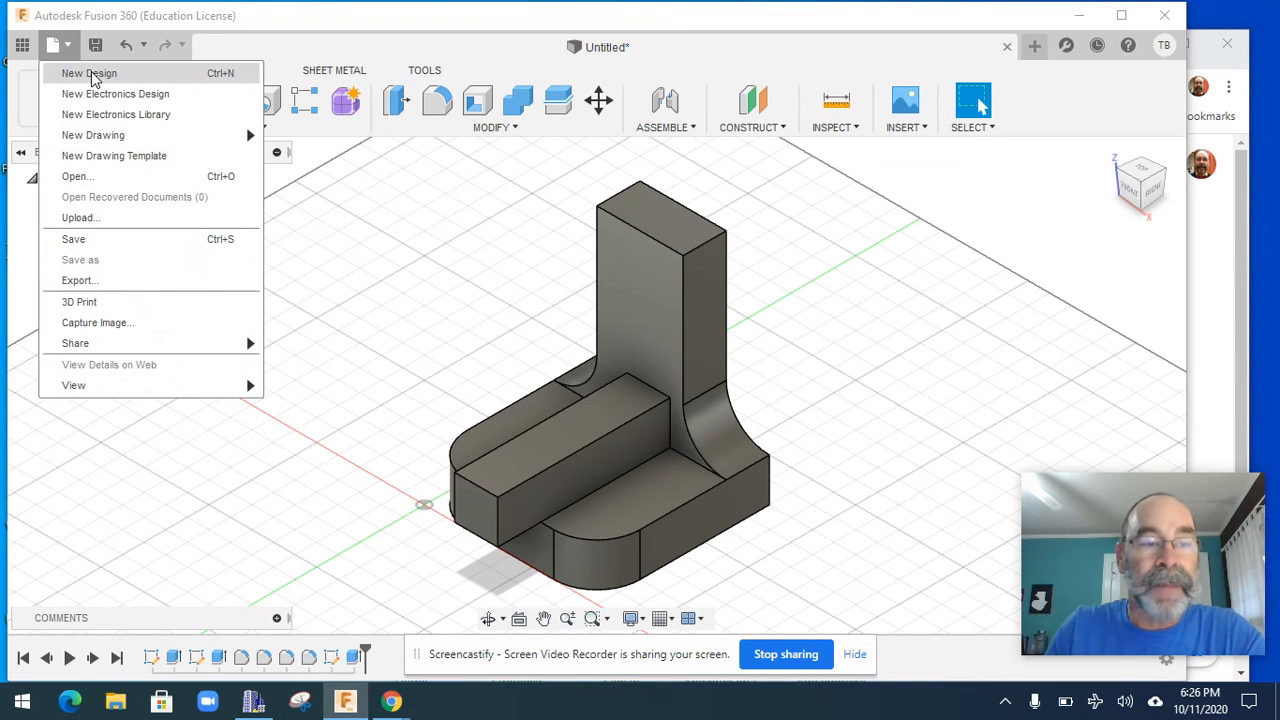
left_click(92, 76)
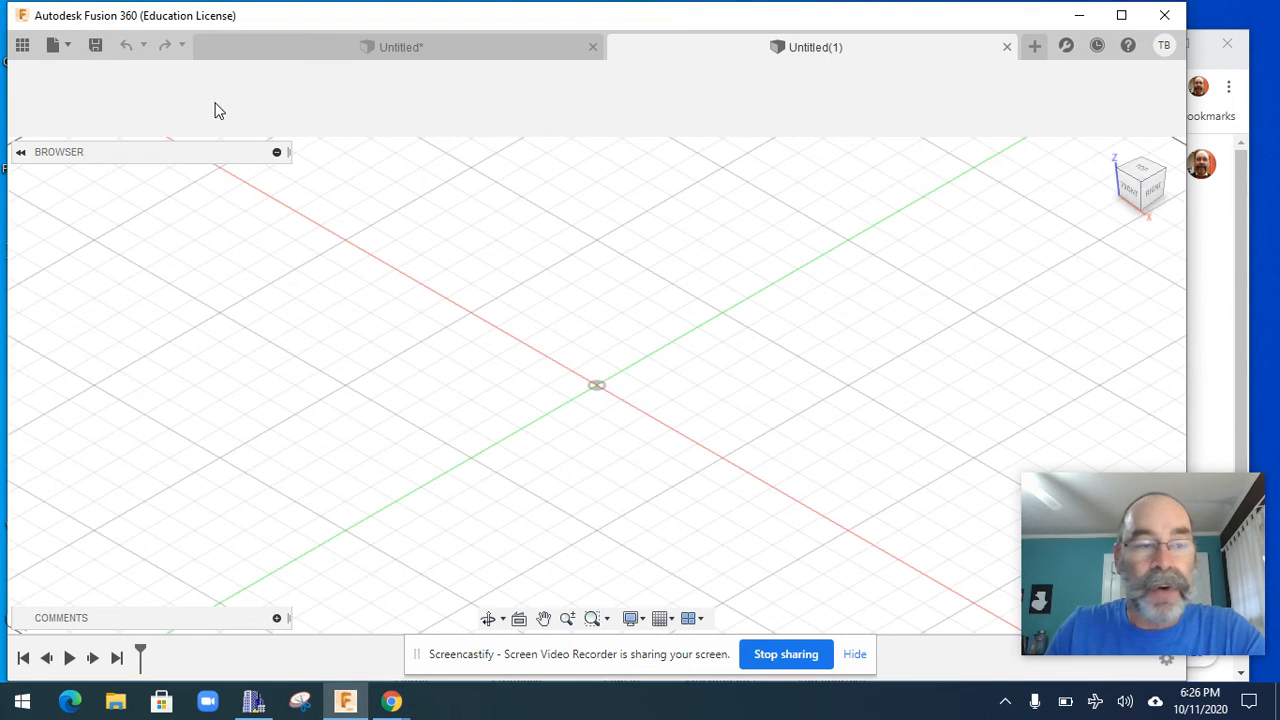
left_click(144, 100)
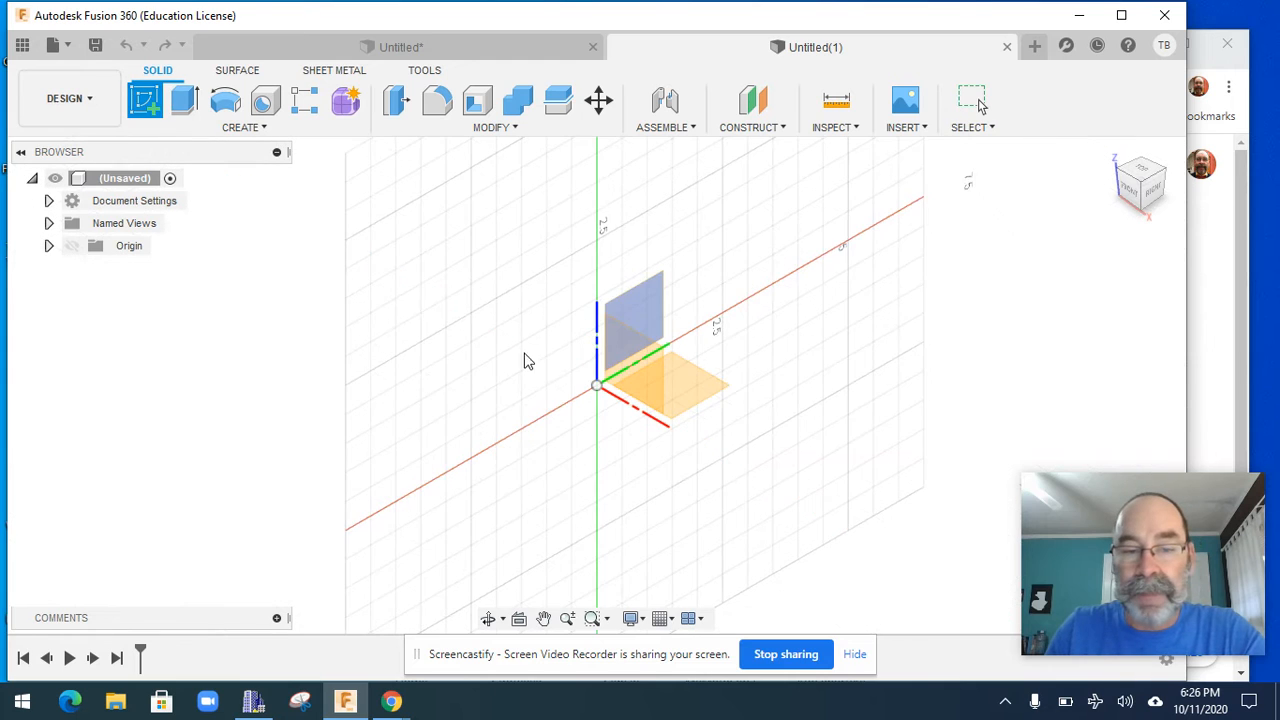
left_click(634, 371)
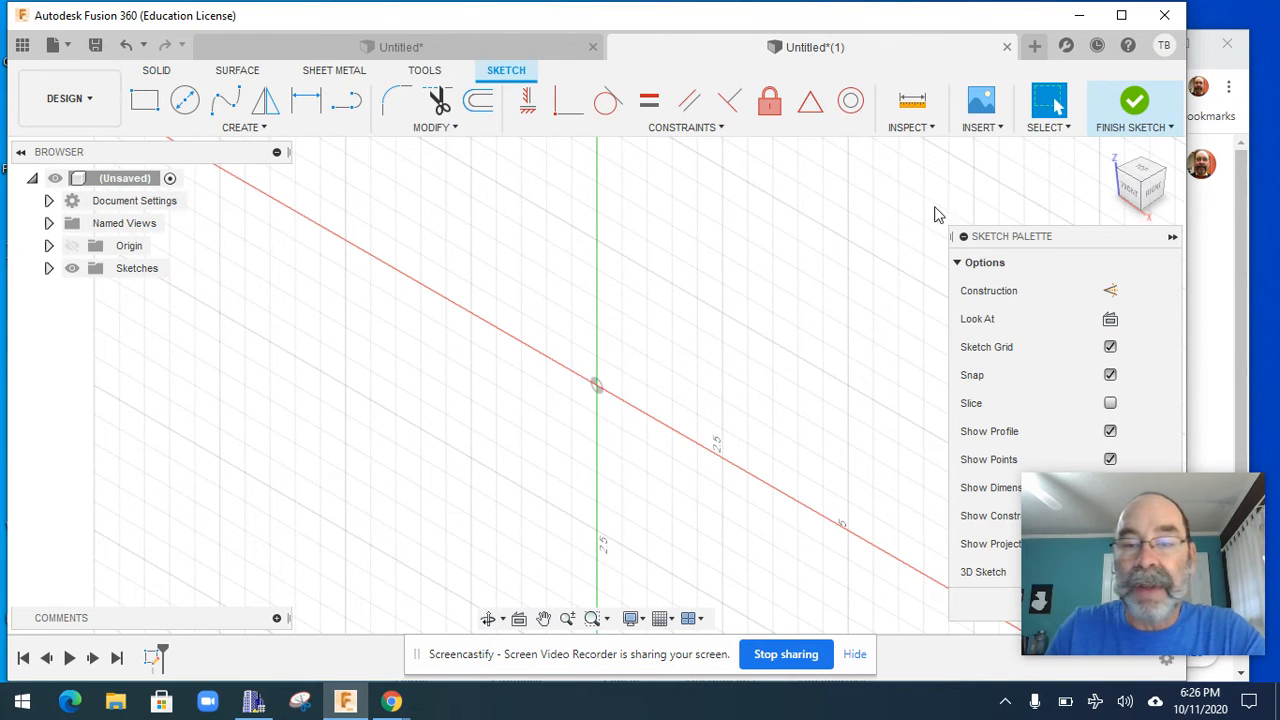
left_click(1126, 205)
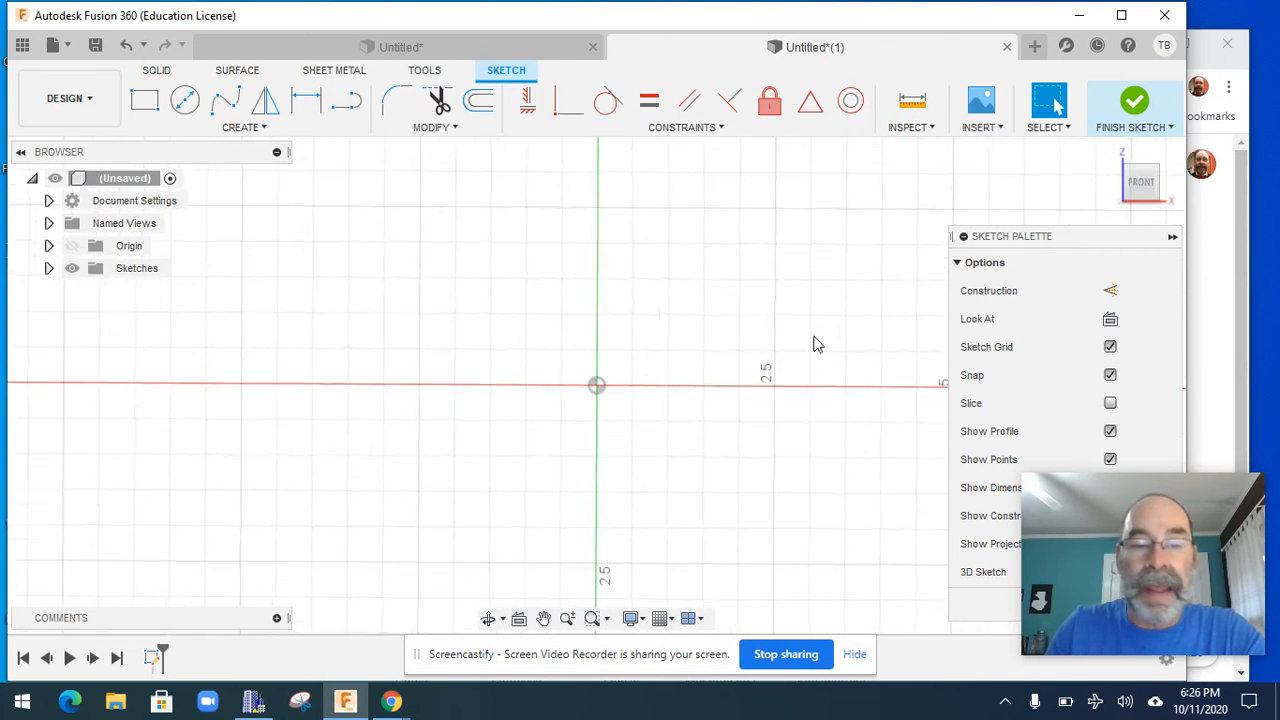
Sketch a rectangle 2 in high and 4 in wide from the origin and finish the sketch
left_click(145, 100)
left_click(596, 386)
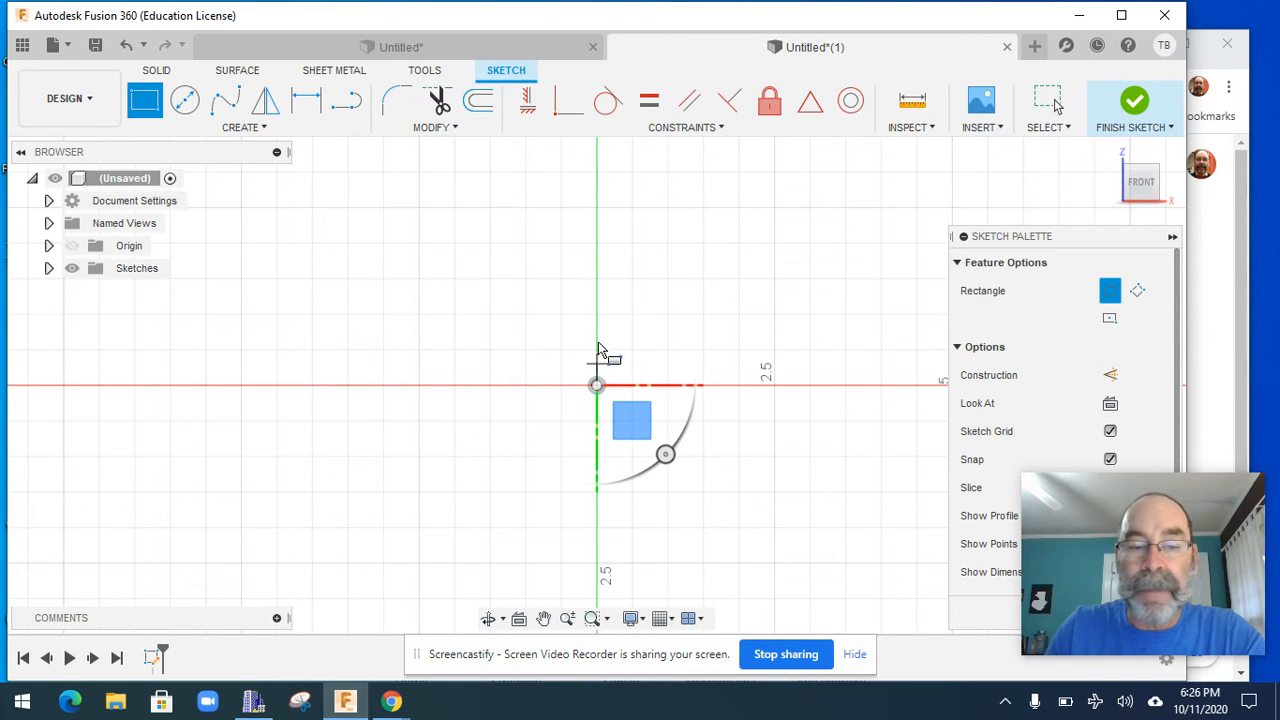
type("2")
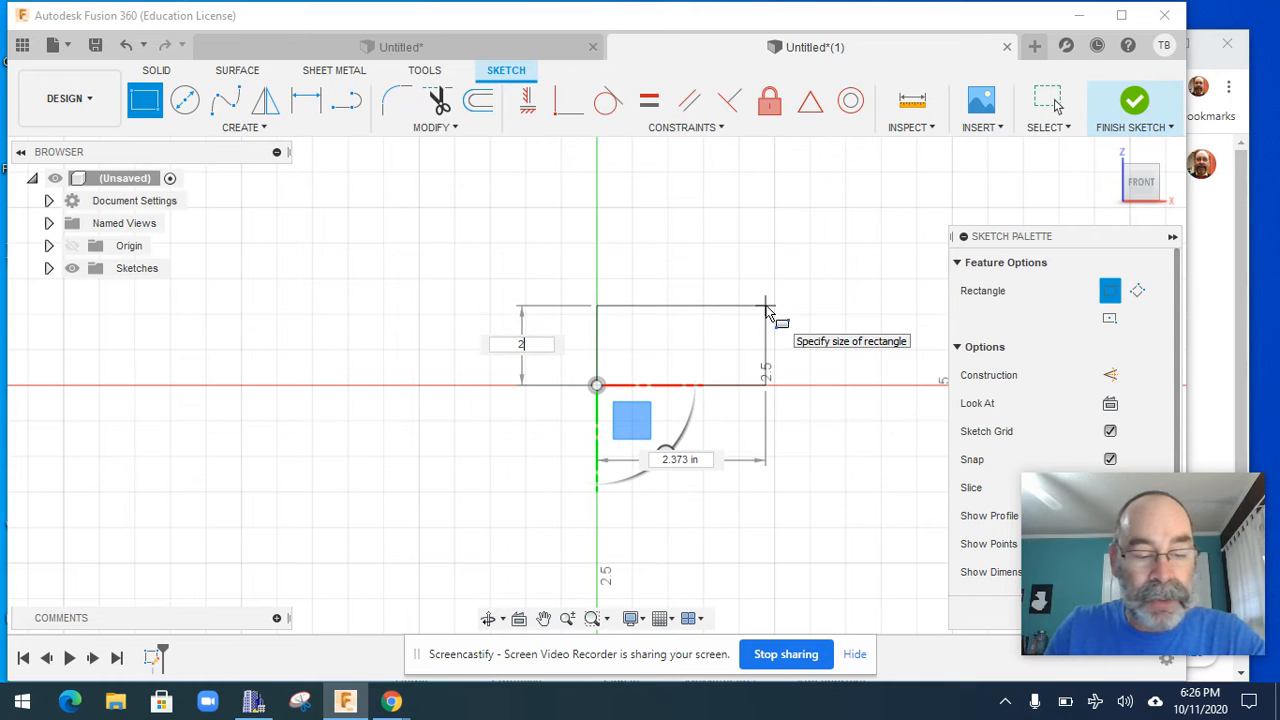
key("Tab")
type("4")
key("Return")
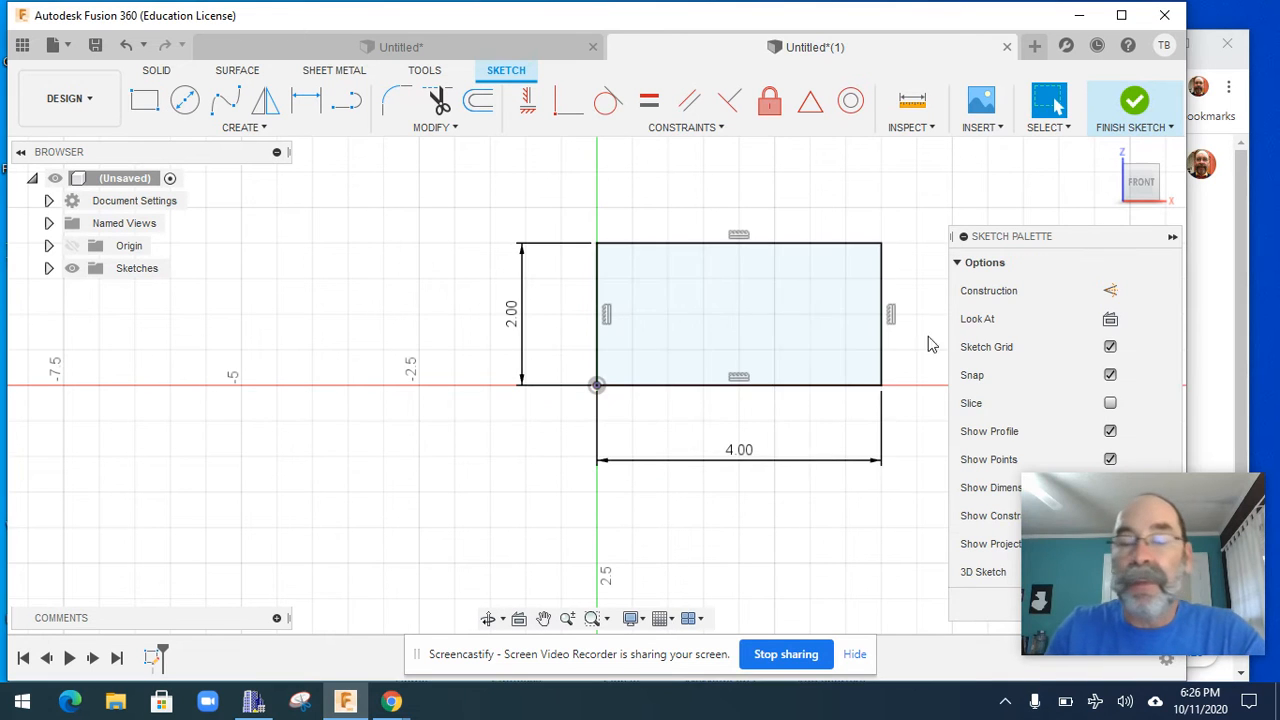
mouse_move(1150, 165)
left_click(1110, 152)
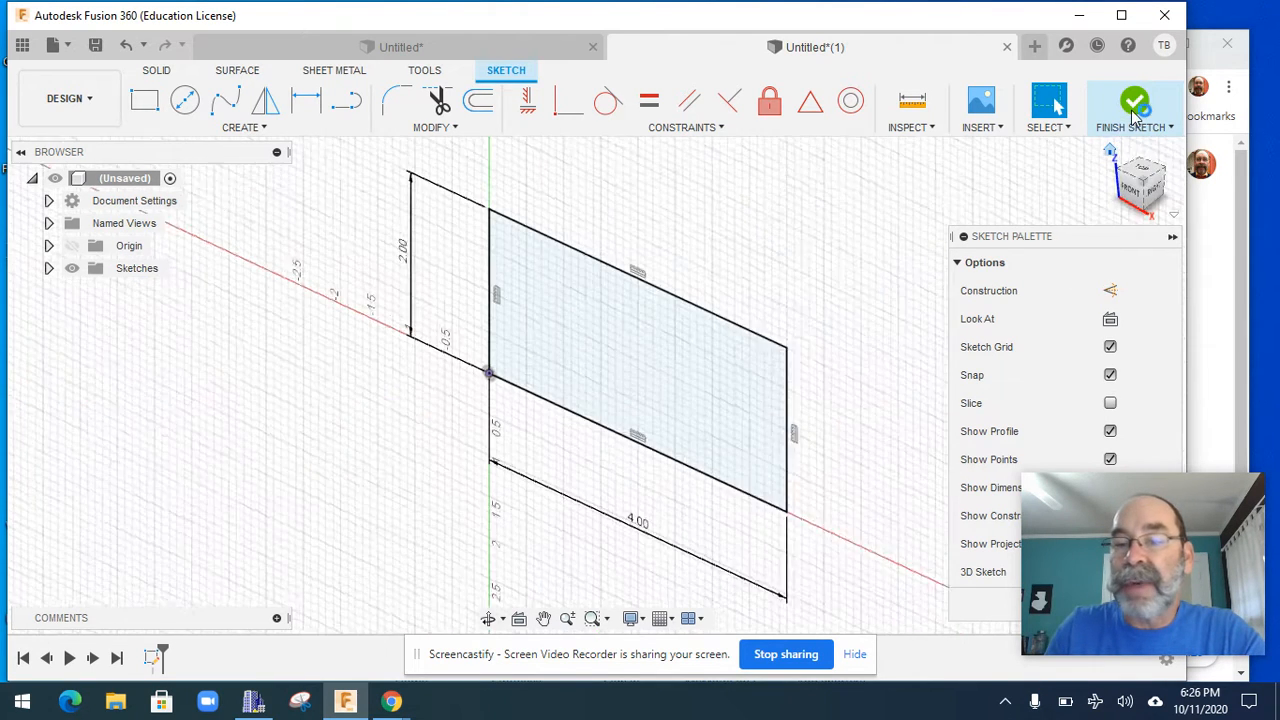
left_click(1135, 100)
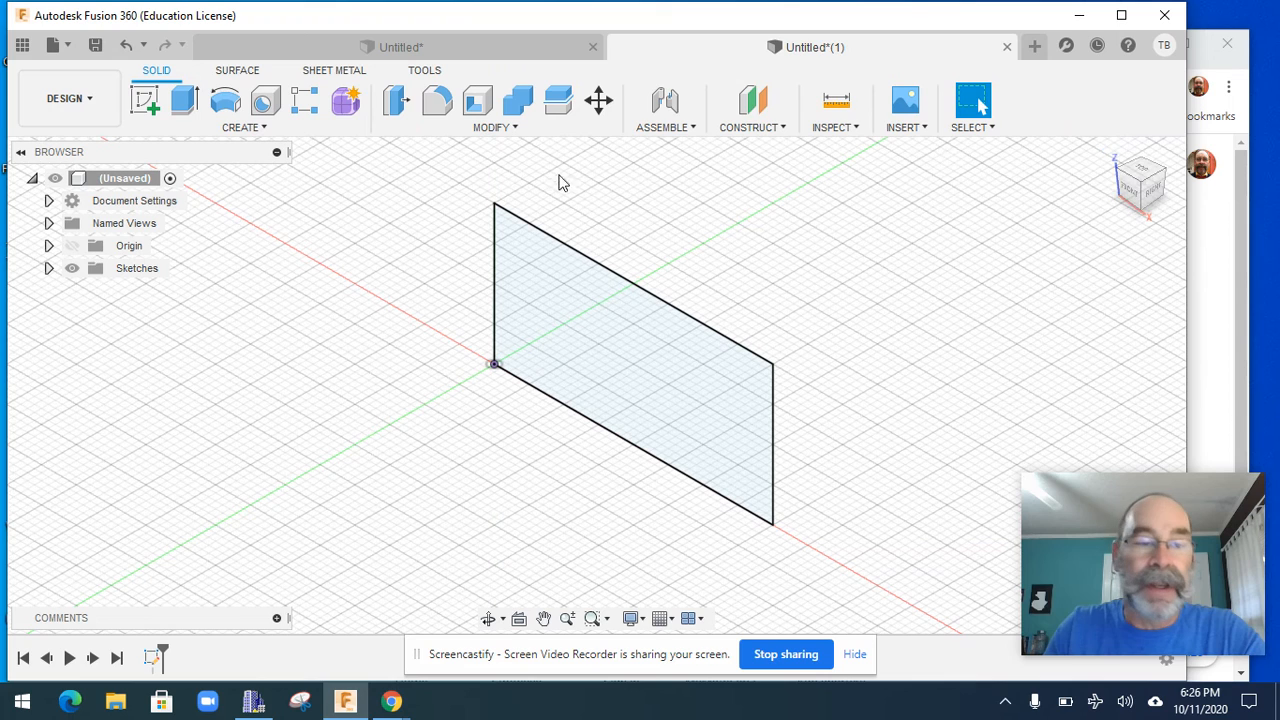
Extrude the rectangle 4 in as a new body
left_click(184, 100)
type("4")
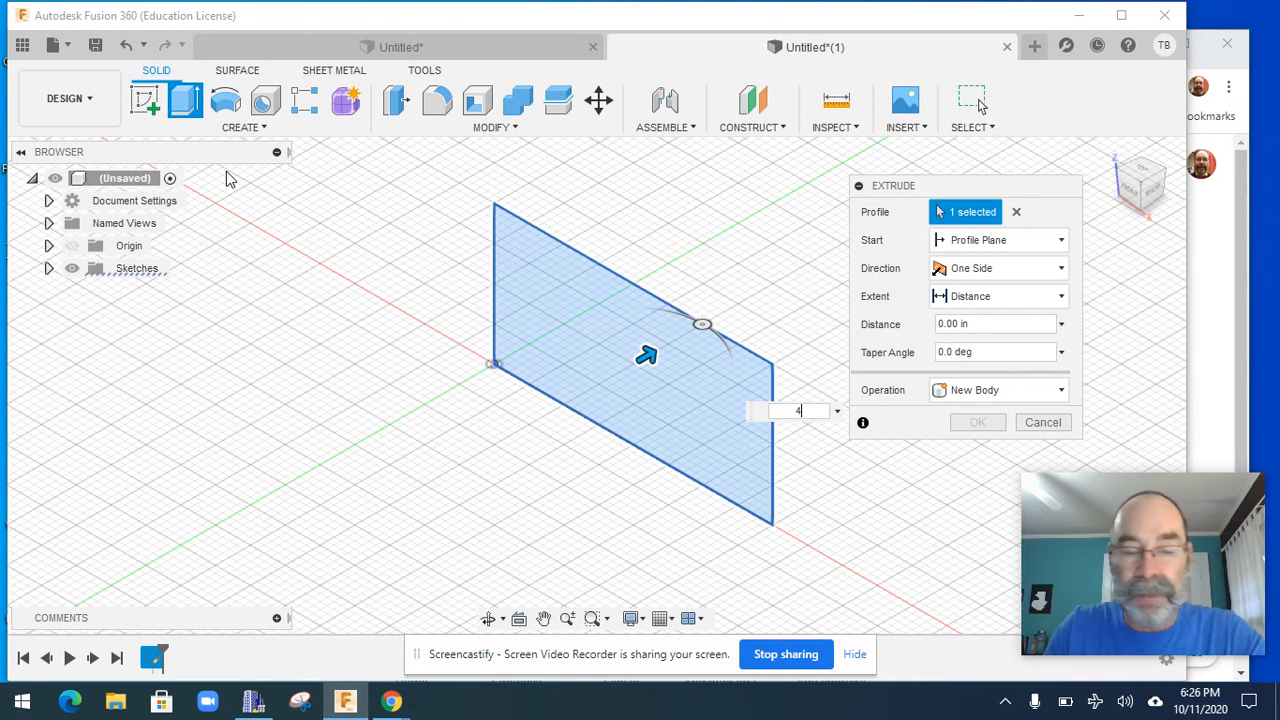
key("Return")
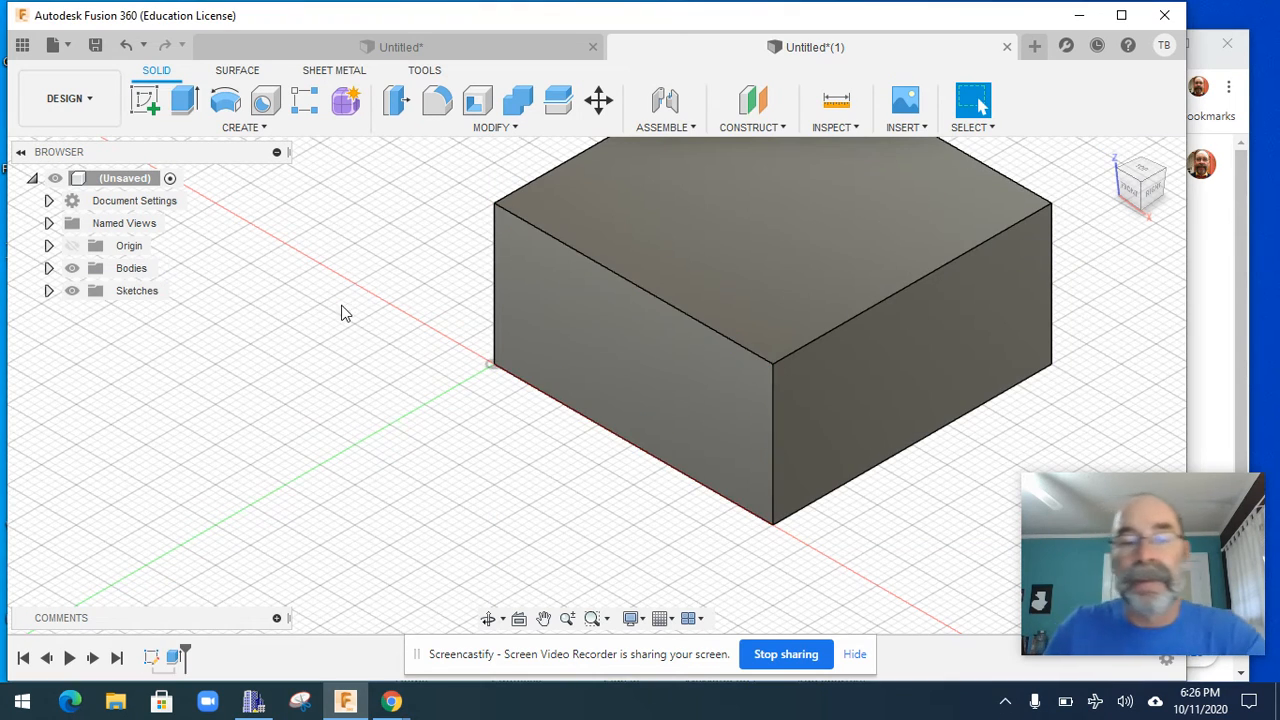
On the block's front face, sketch a closed V-shaped triangle from the top edge down to a central point about 0.97 in above the bottom edge
scroll(345, 320, "down", 5)
middle_click_drag(360, 374, 287, 449)
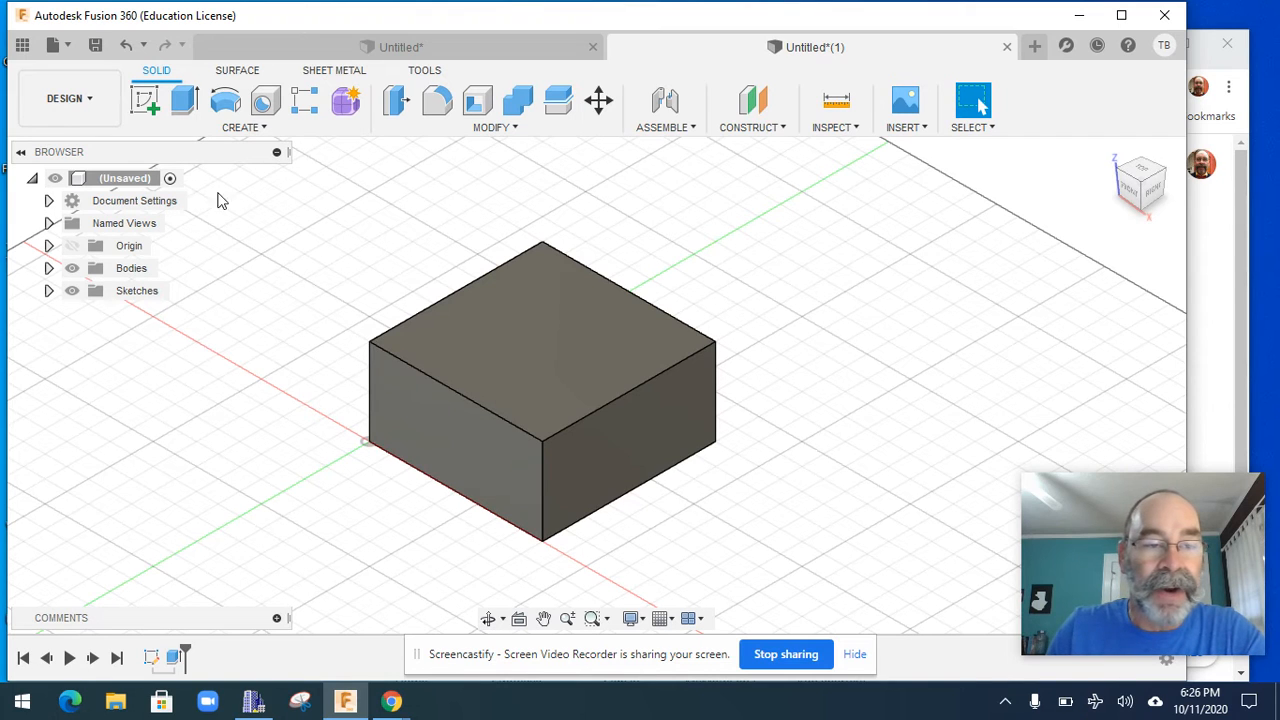
left_click(145, 100)
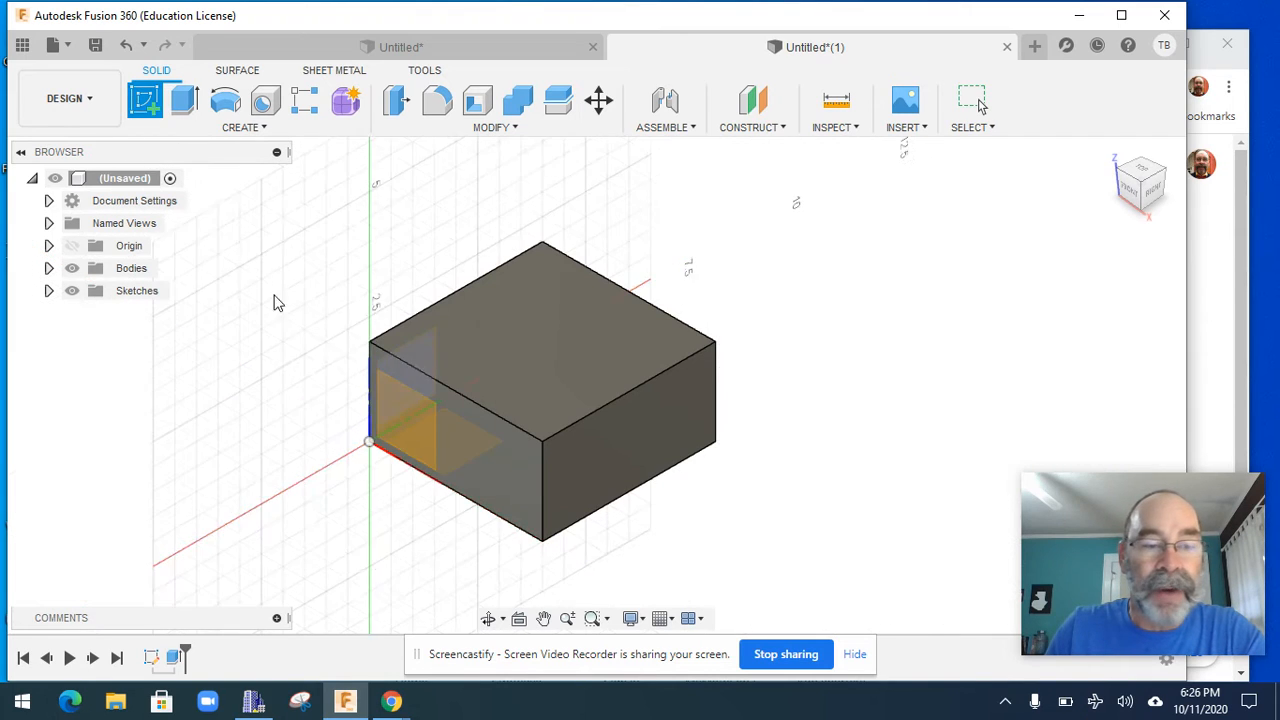
left_click(454, 428)
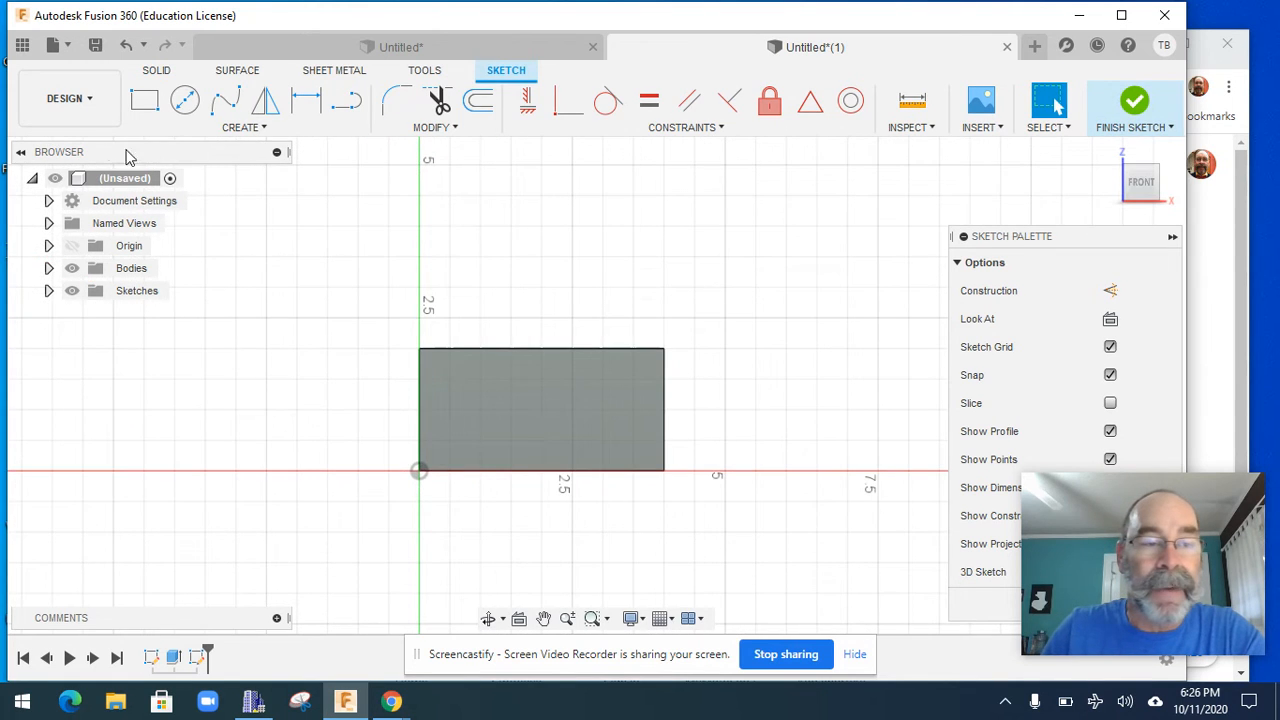
left_click(347, 103)
scroll(483, 340, "up", 2)
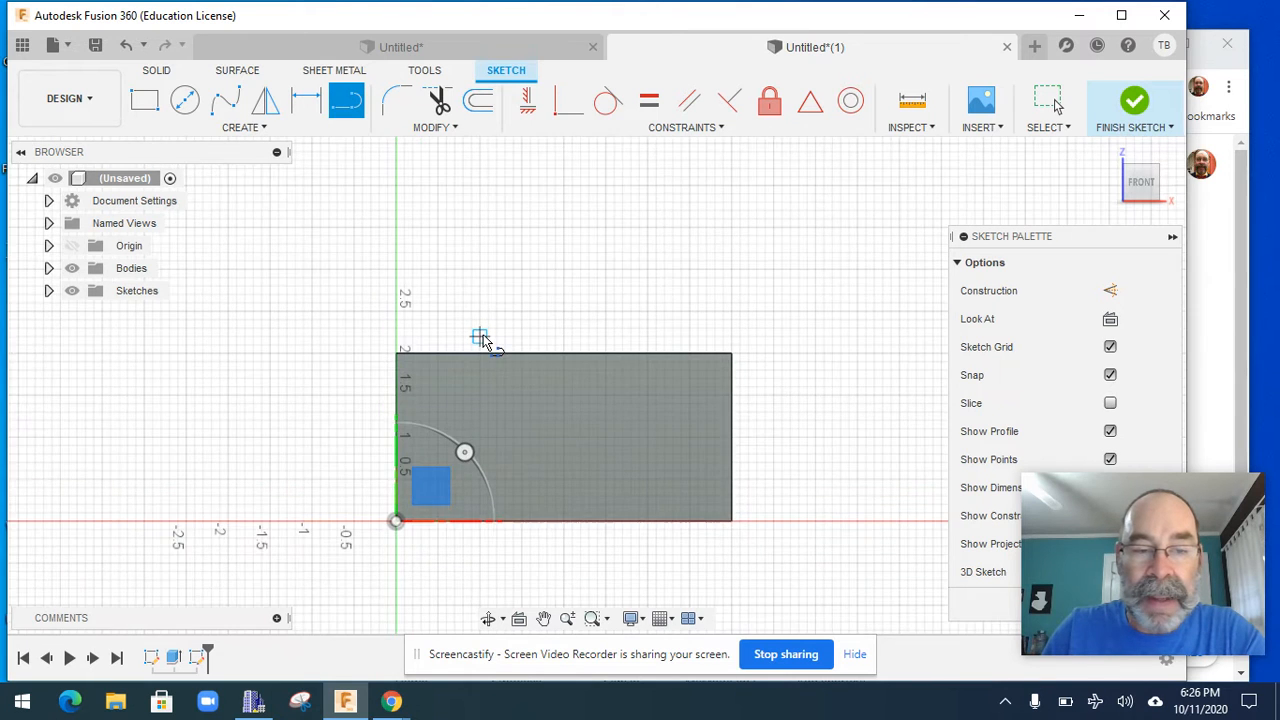
scroll(483, 340, "up", 3)
mouse_move(486, 340)
middle_mouse_down()
mouse_move(497, 291)
mouse_move(467, 237)
middle_mouse_up()
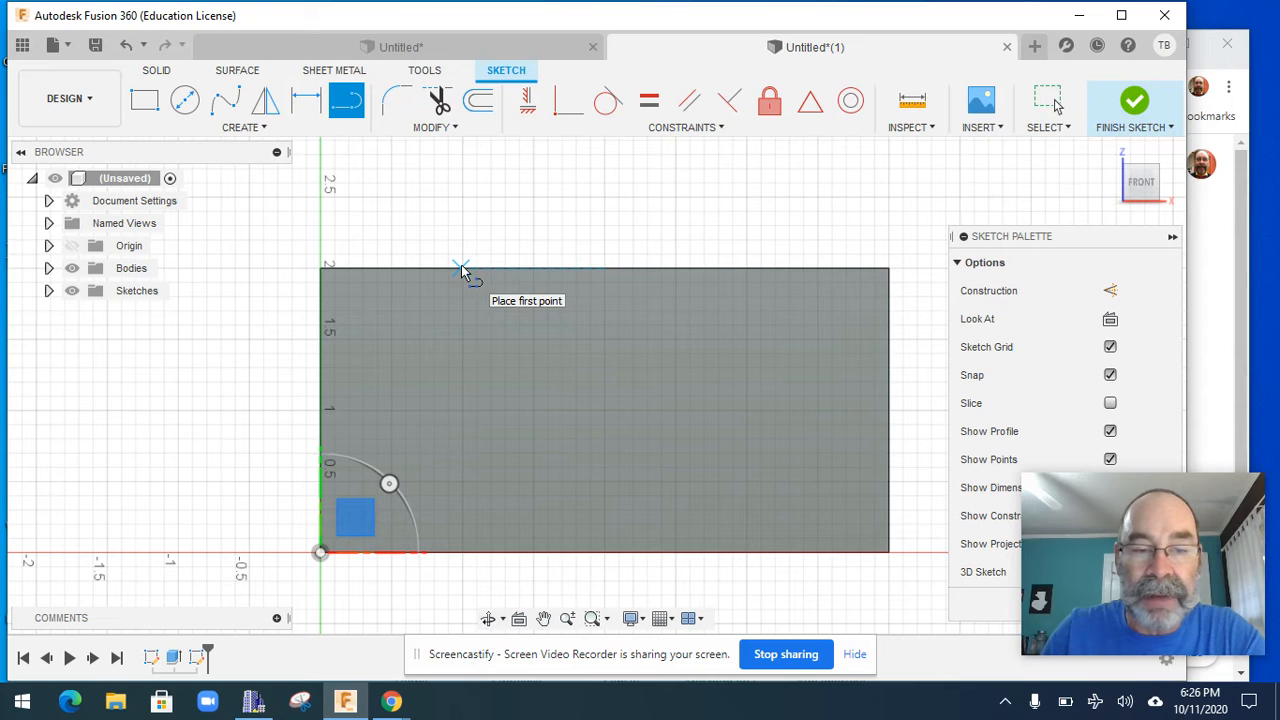
left_click(461, 268)
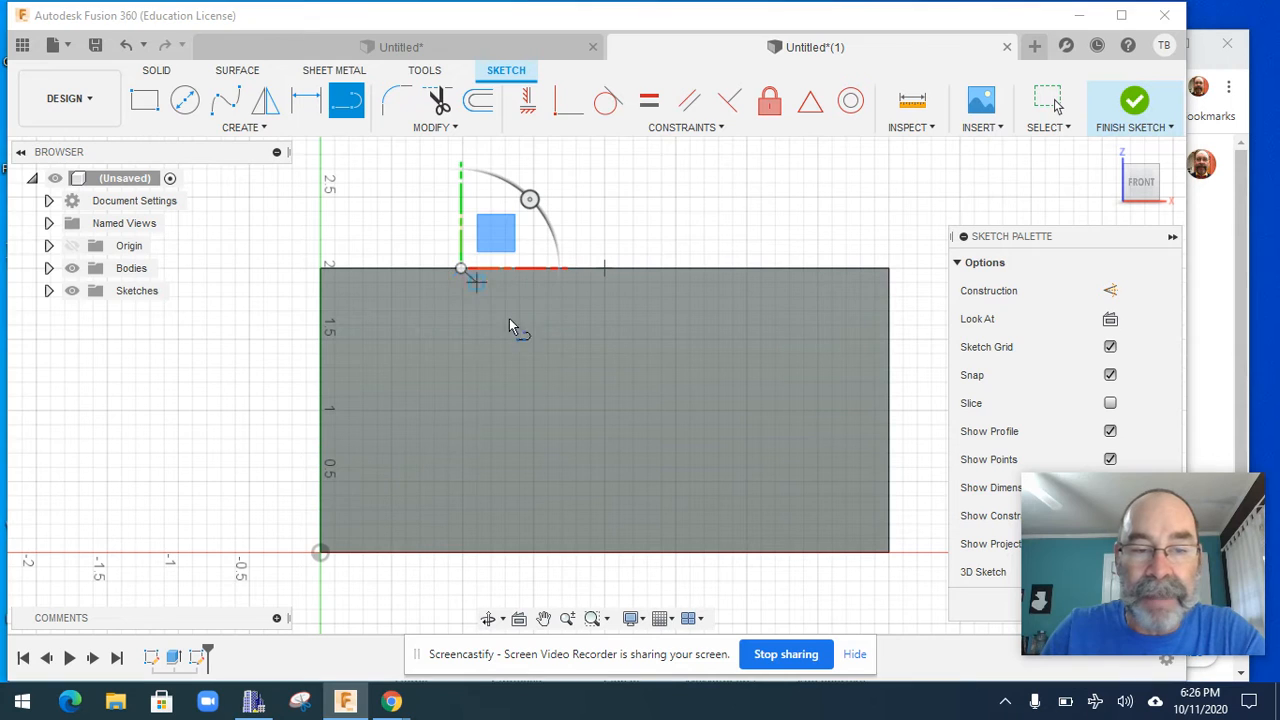
left_click(604, 415)
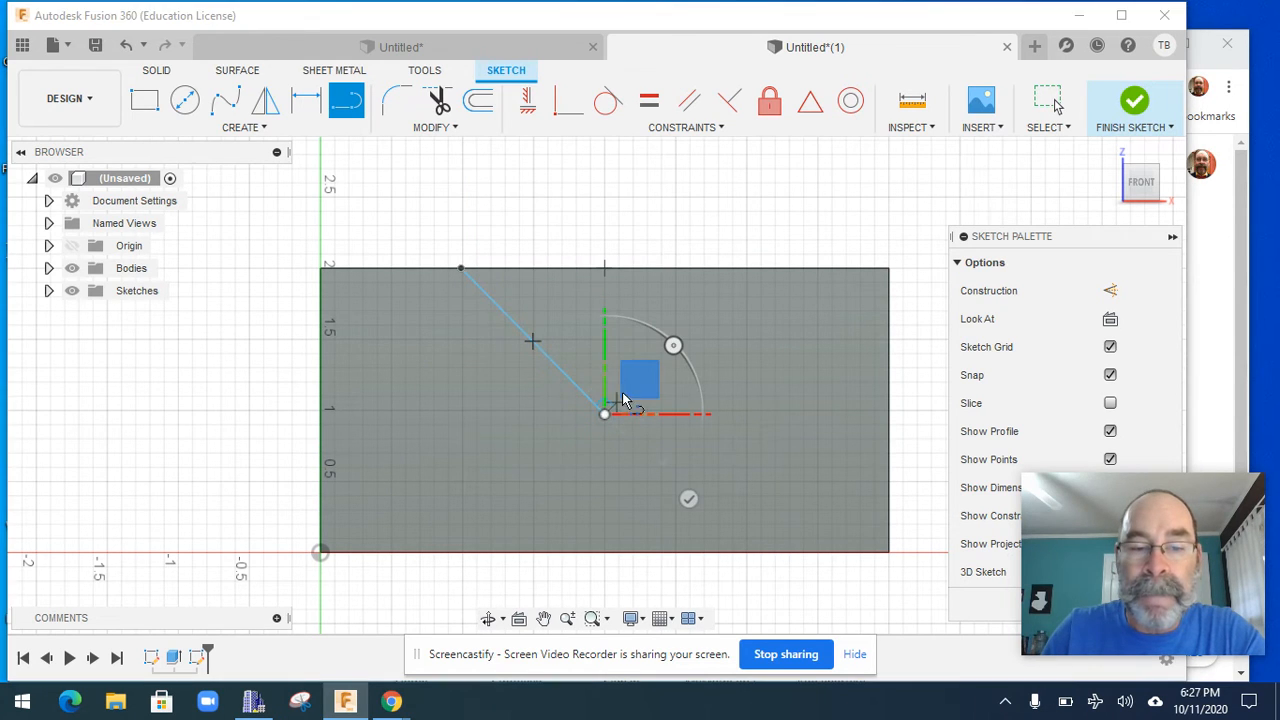
left_click(752, 272)
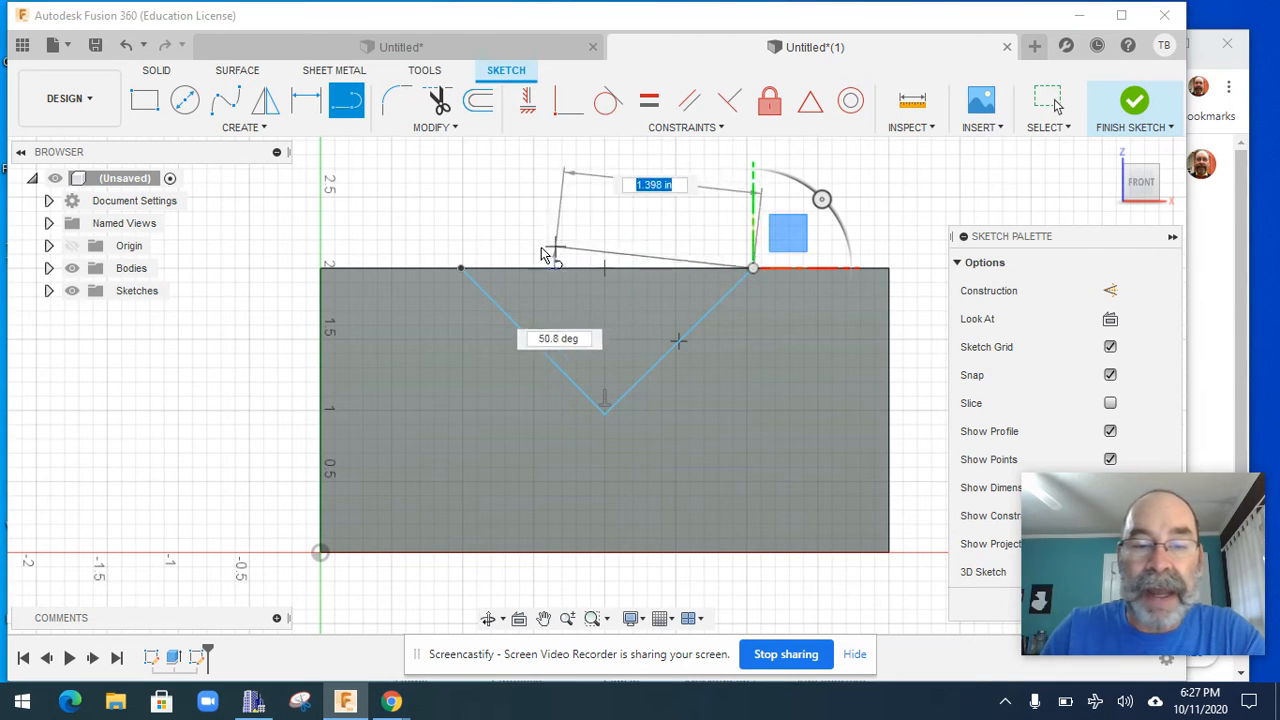
left_click(462, 270)
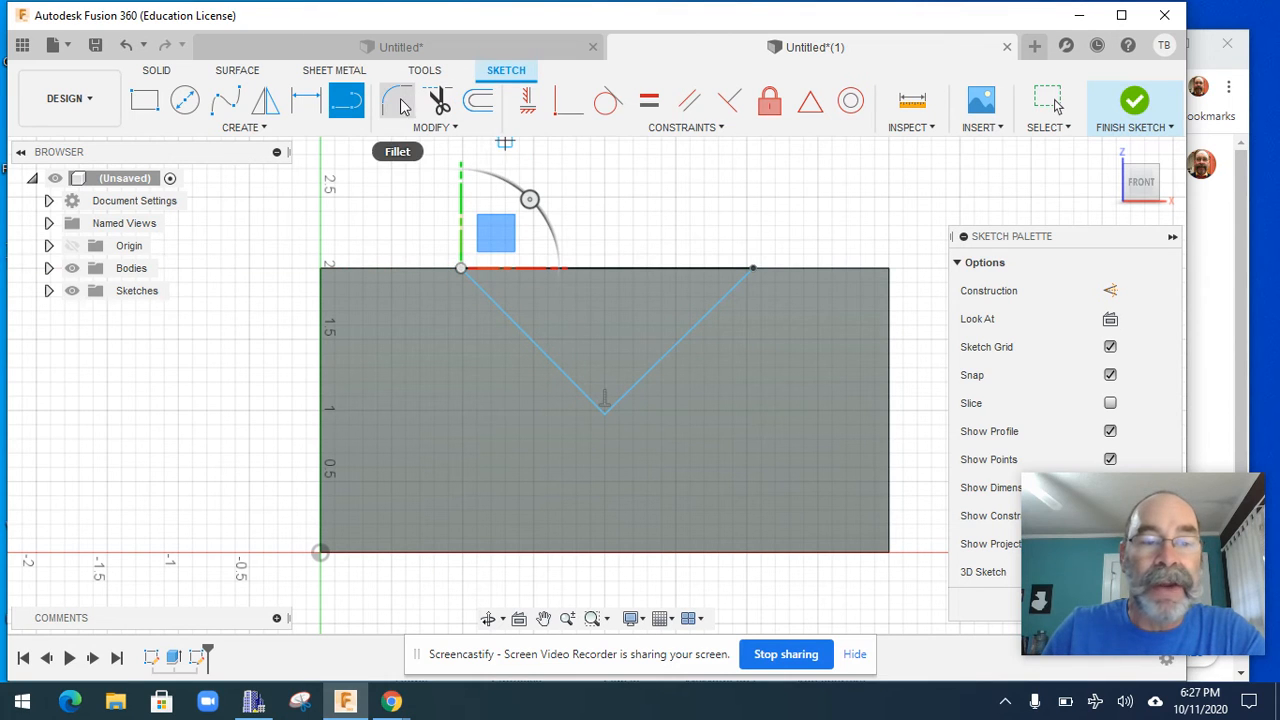
Dimension the V's lower point 1 in above the block's bottom edge and revise that distance to 0.5 in
left_click(305, 102)
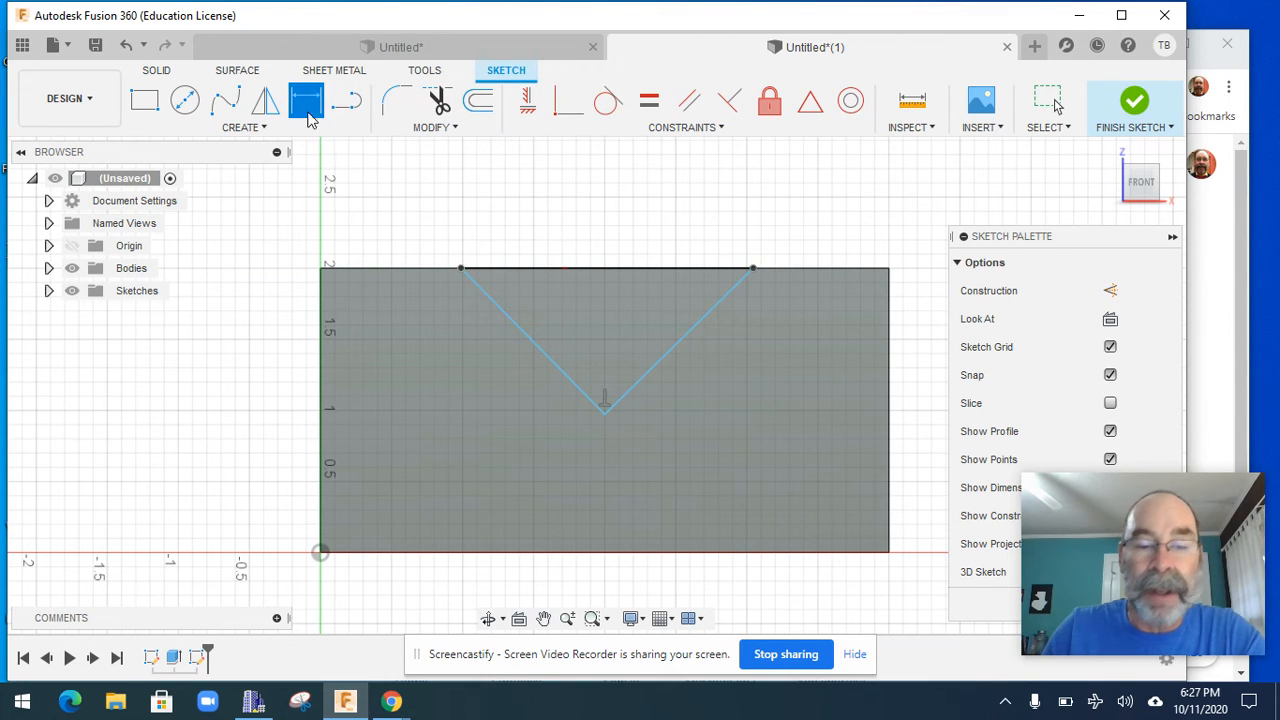
left_click(604, 415)
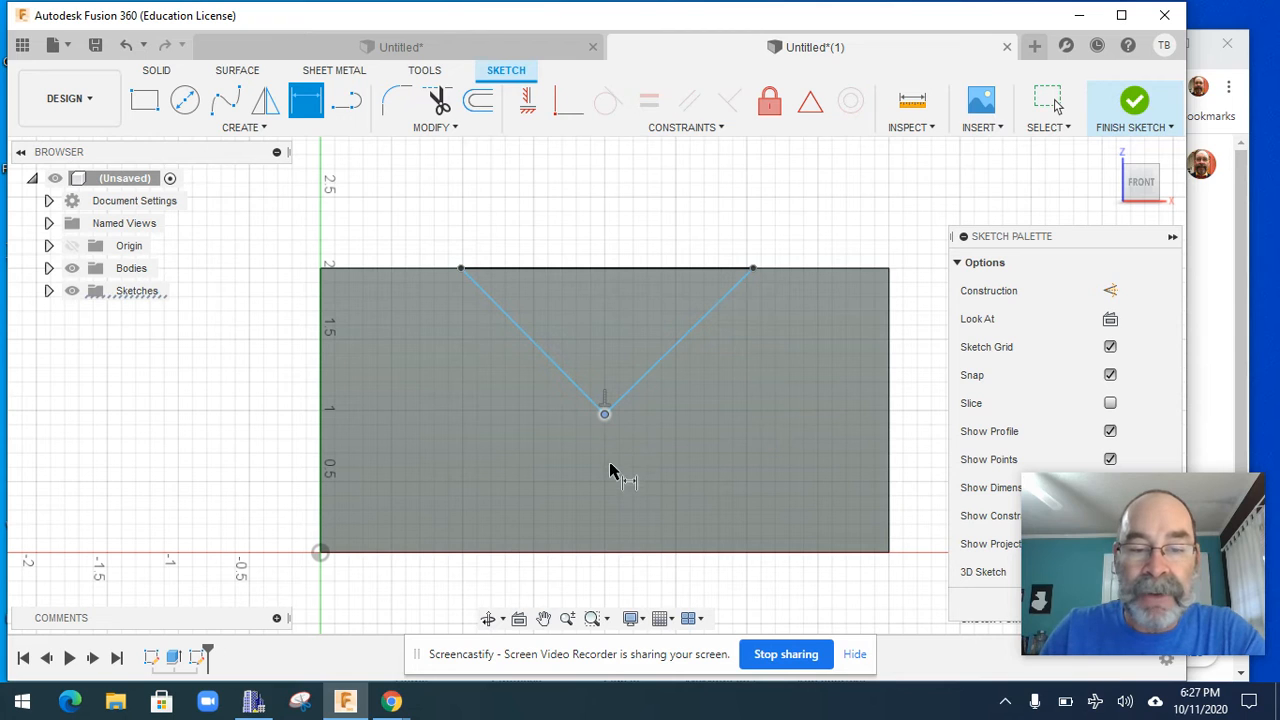
left_click(608, 552)
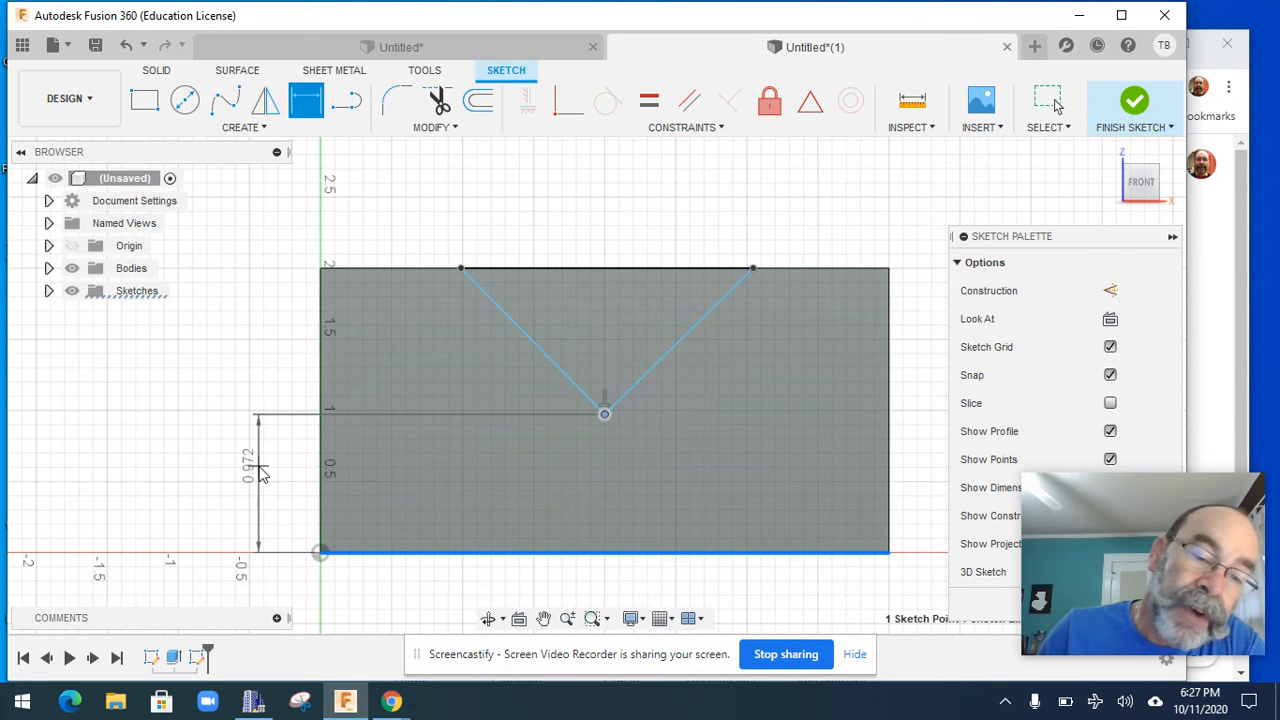
left_click(260, 475)
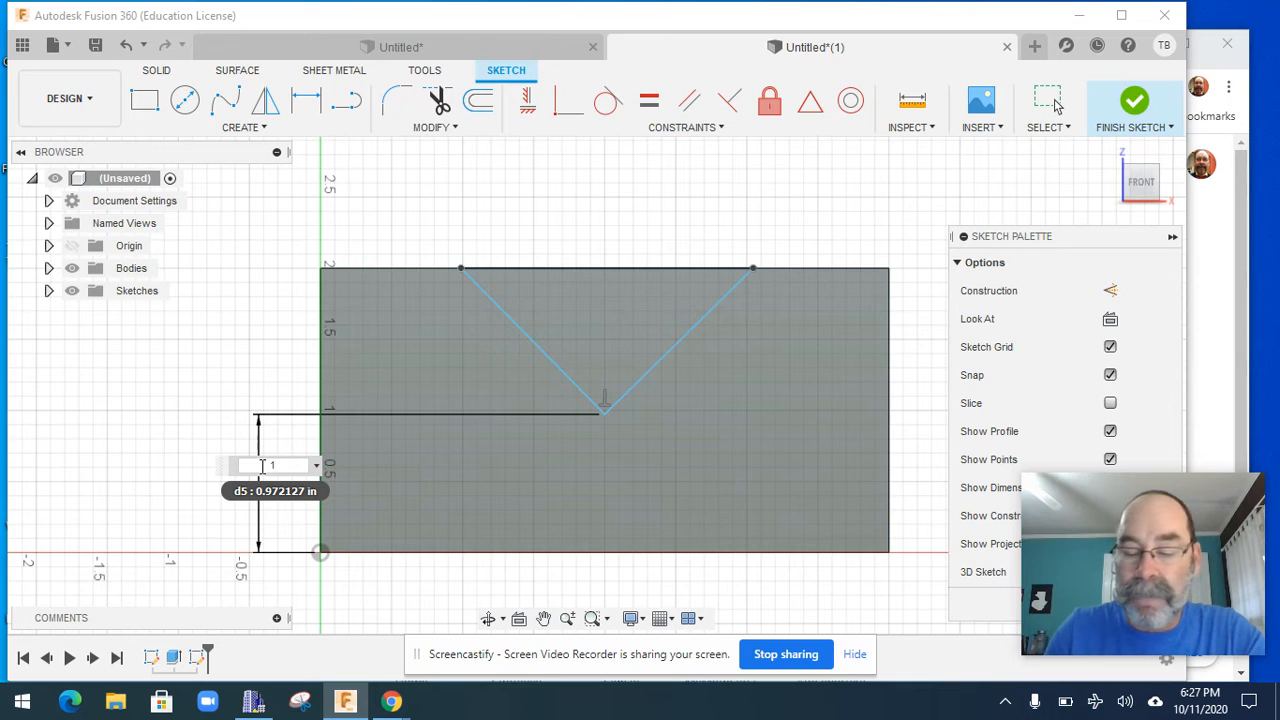
key("Return")
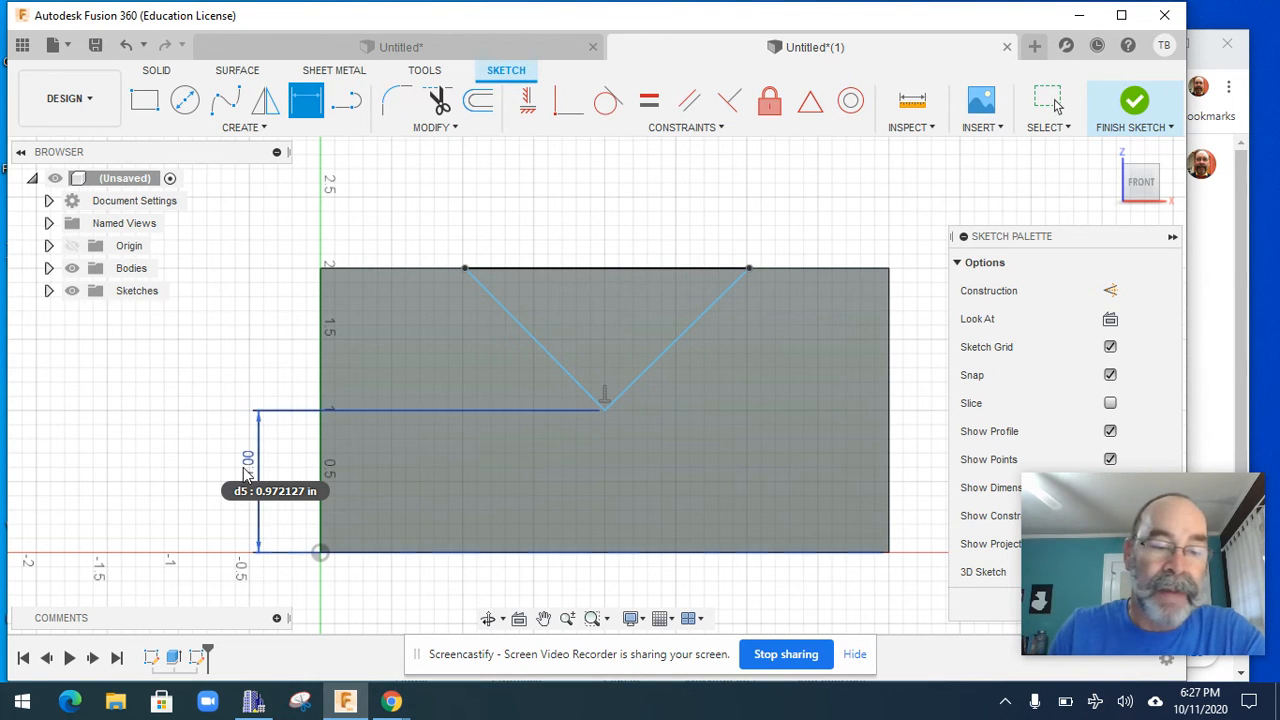
double_click(249, 465)
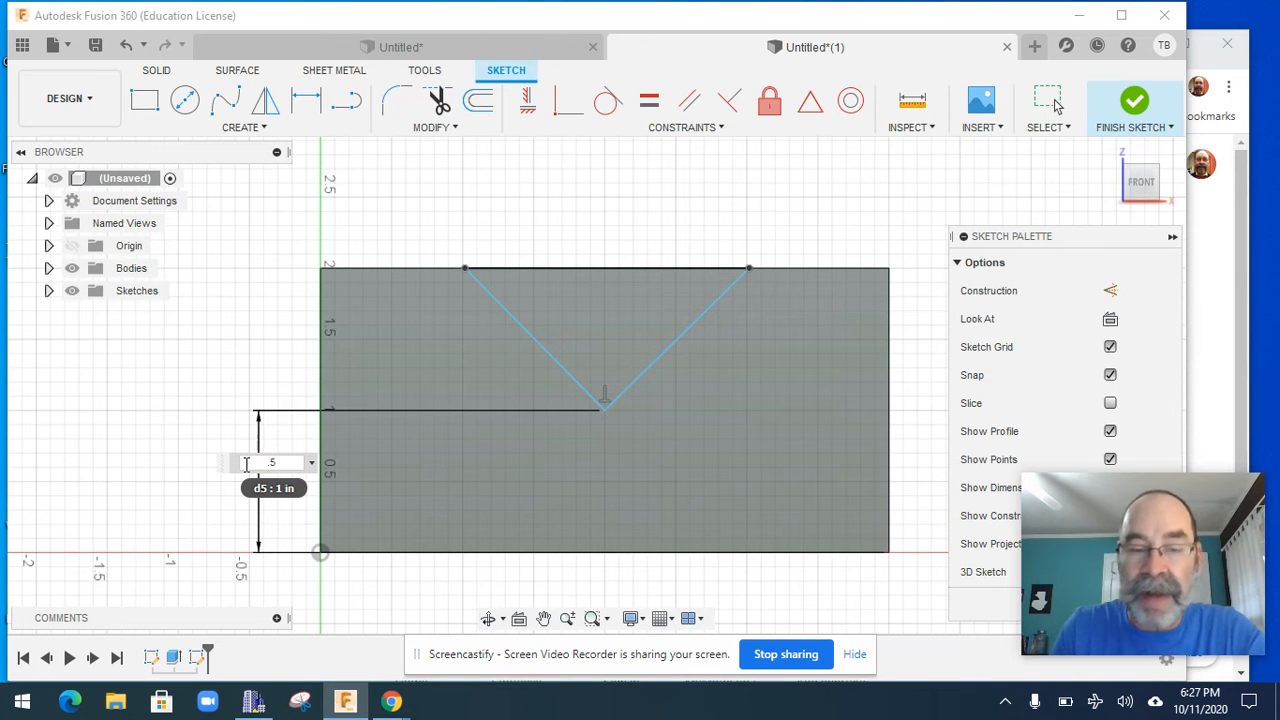
key("Return")
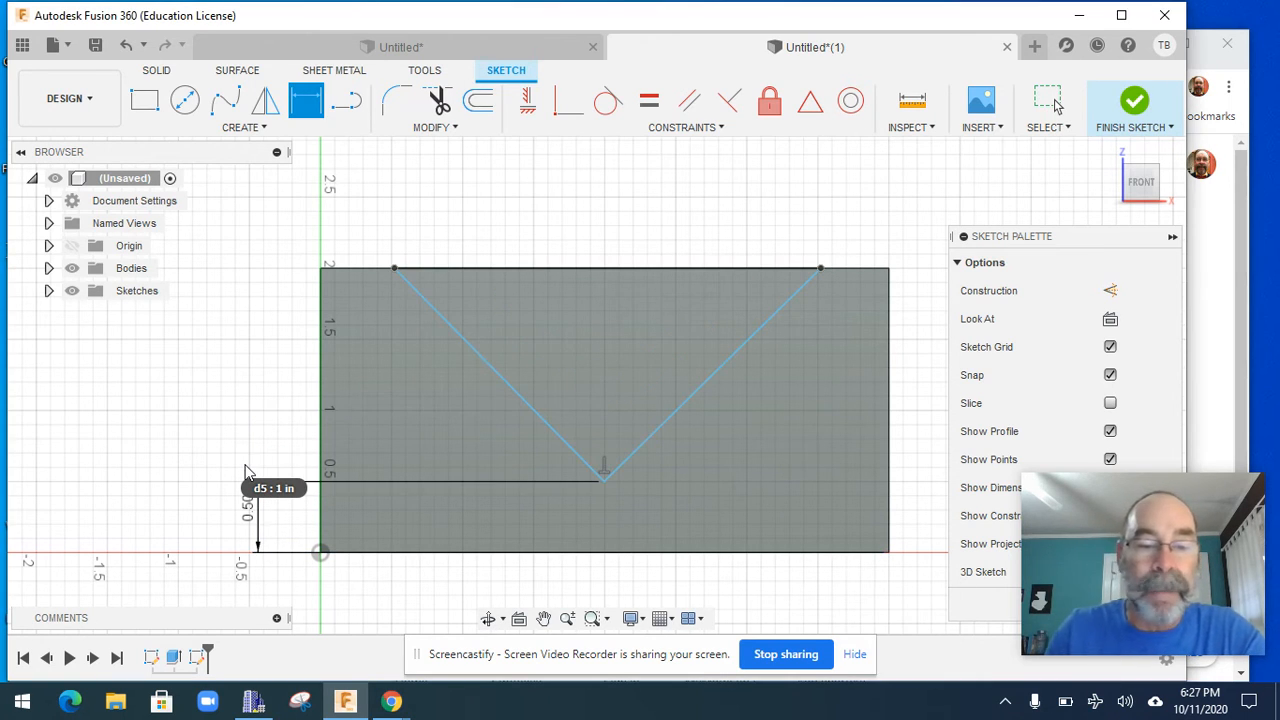
Dimension the V's lower point 2 in from the block's left edge and finish the sketch
left_click(603, 482)
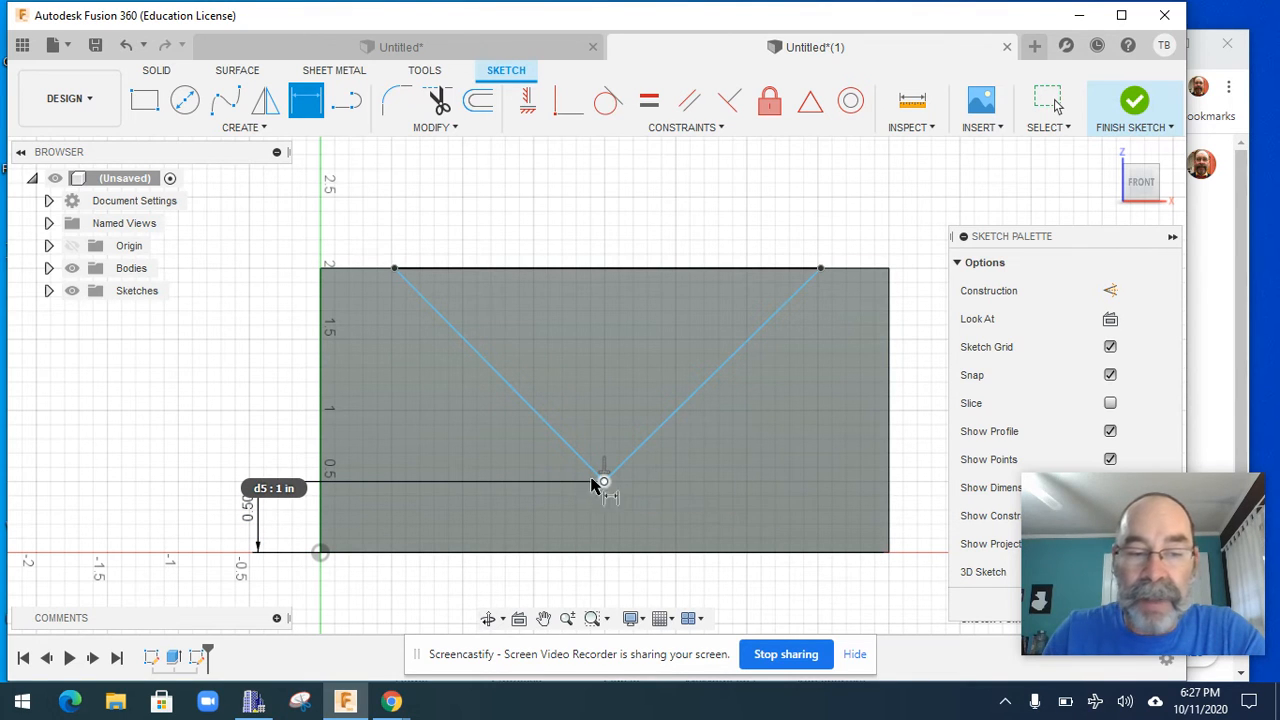
left_click(322, 472)
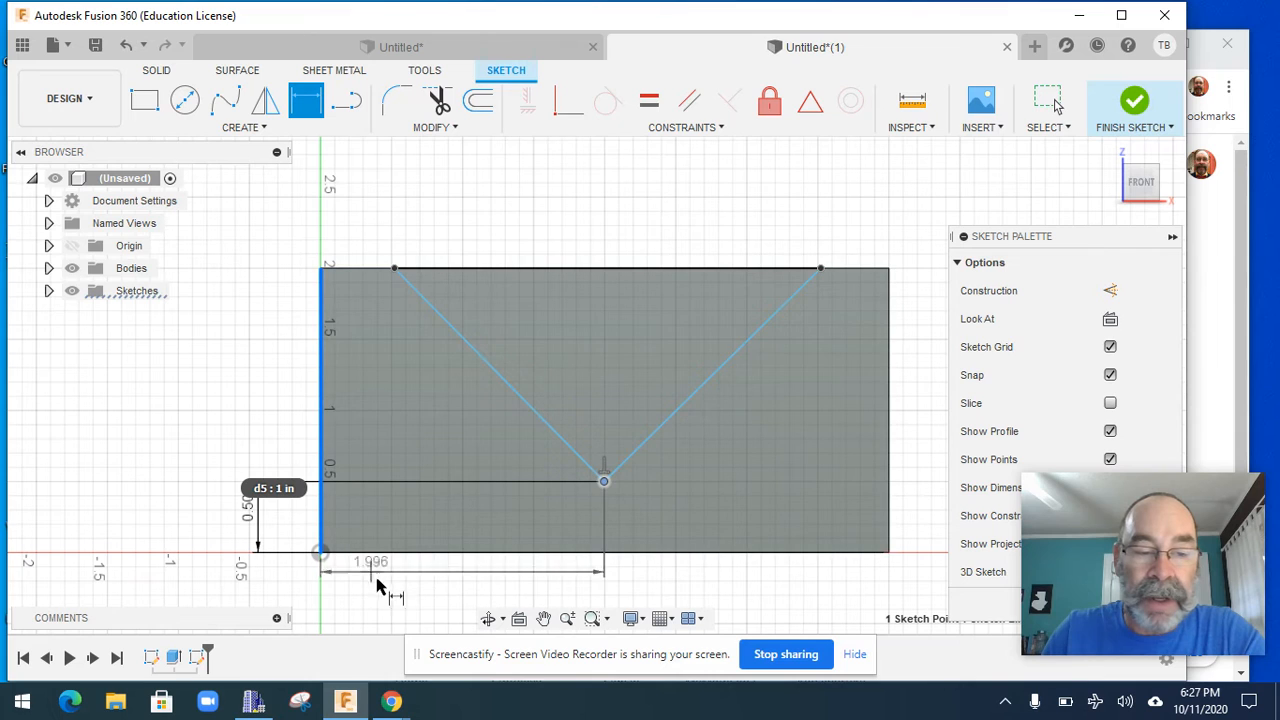
left_click(397, 590)
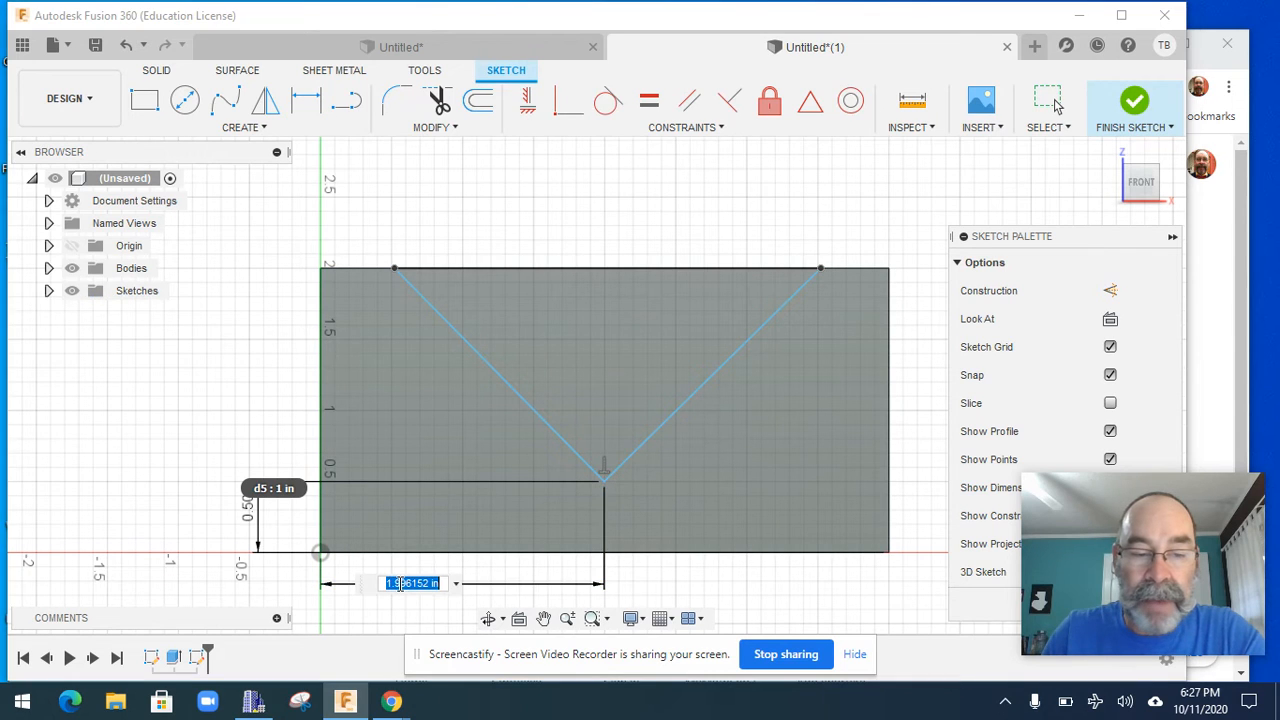
key("Return")
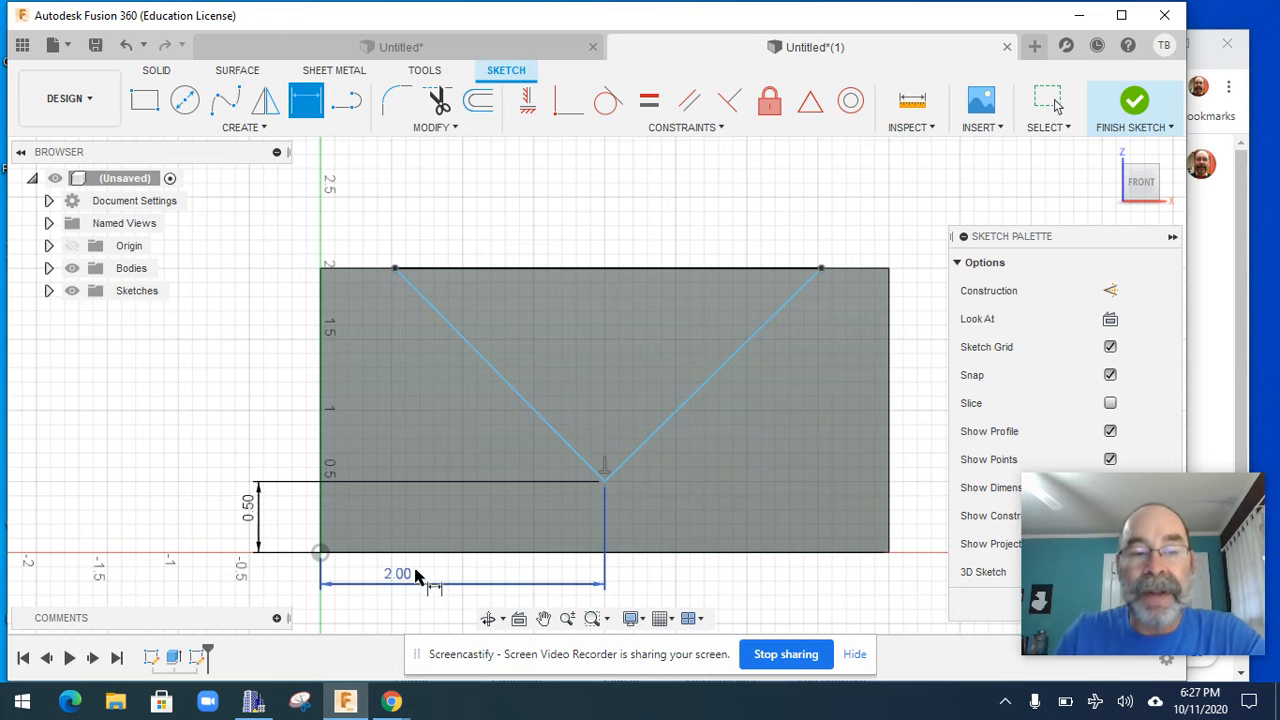
left_click(1121, 103)
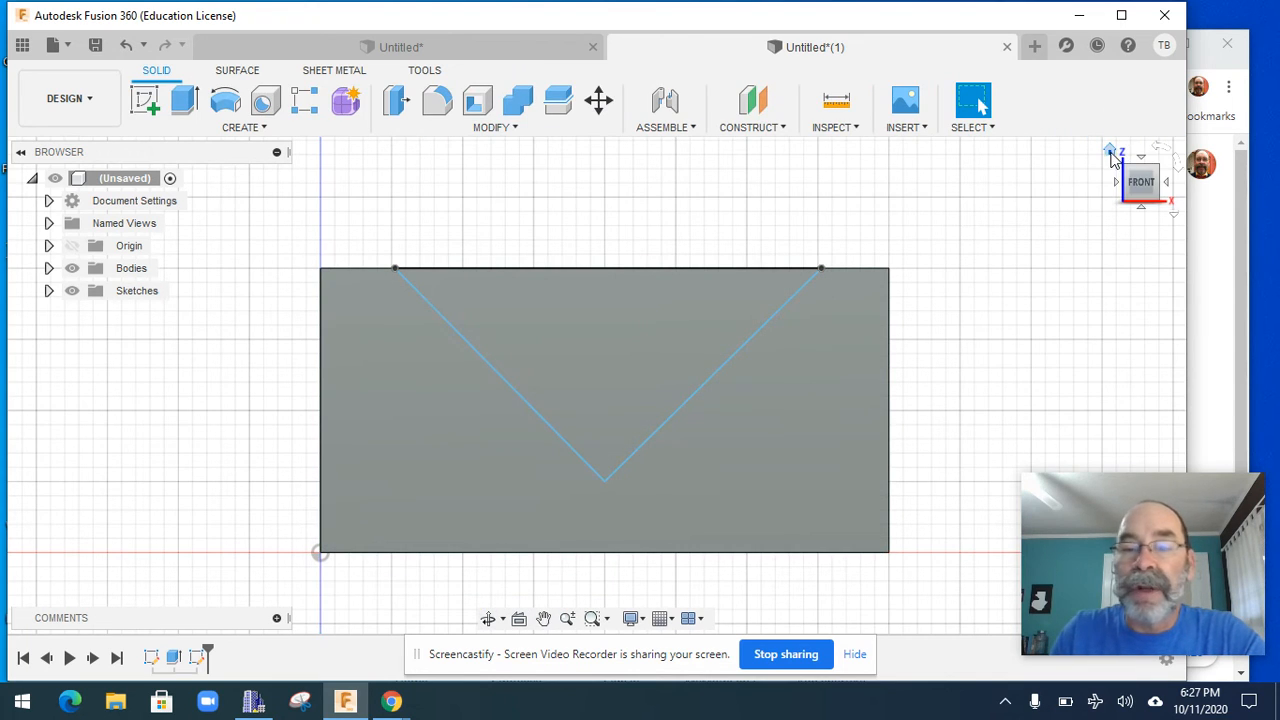
Start a sketch on the block's back face, viewed straight on
left_click(1111, 155)
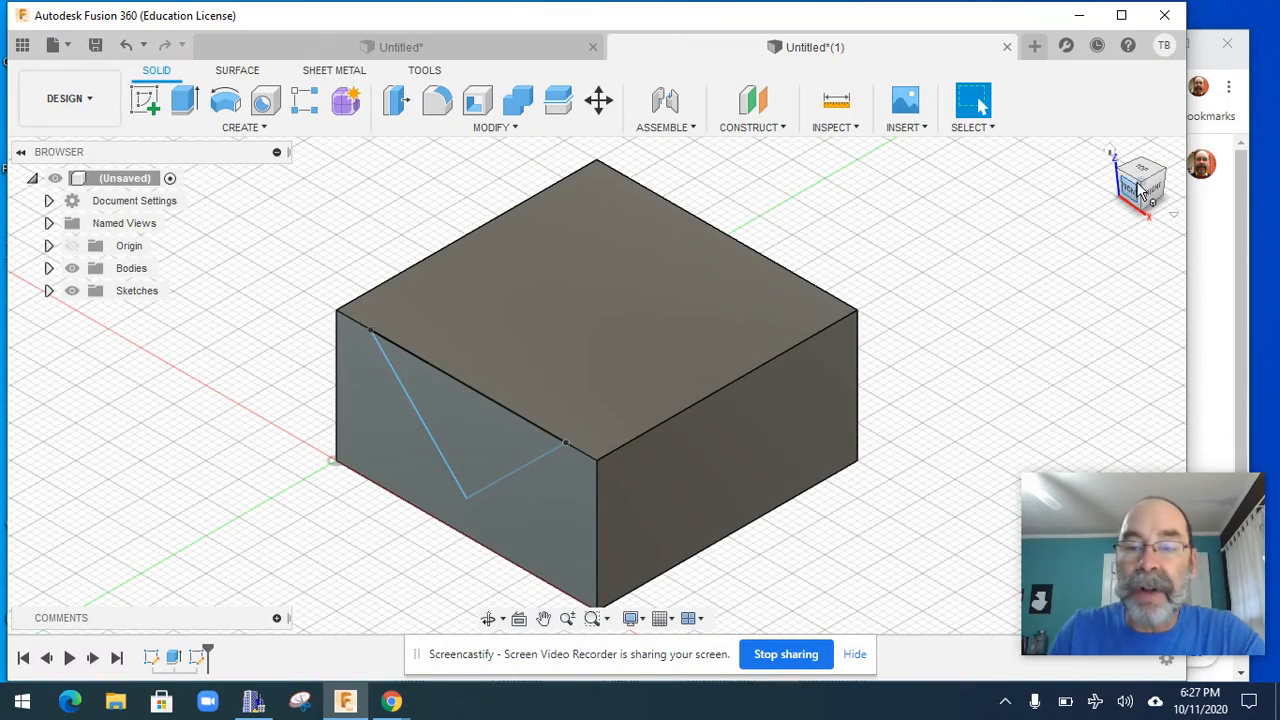
mouse_move(594, 380)
middle_mouse_down("shift")
mouse_move(610, 440)
mouse_move(600, 400)
mouse_move(640, 390)
mouse_move(600, 300)
mouse_move(597, 210)
middle_mouse_up("shift")
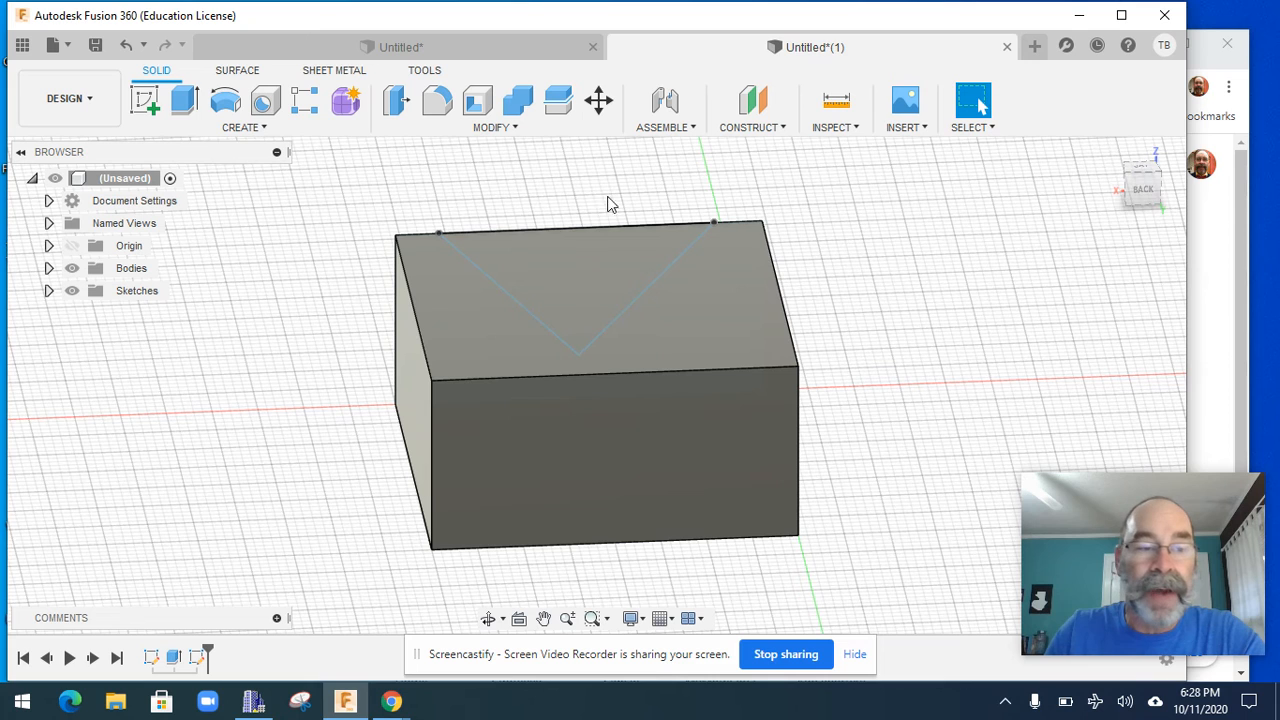
left_click(145, 103)
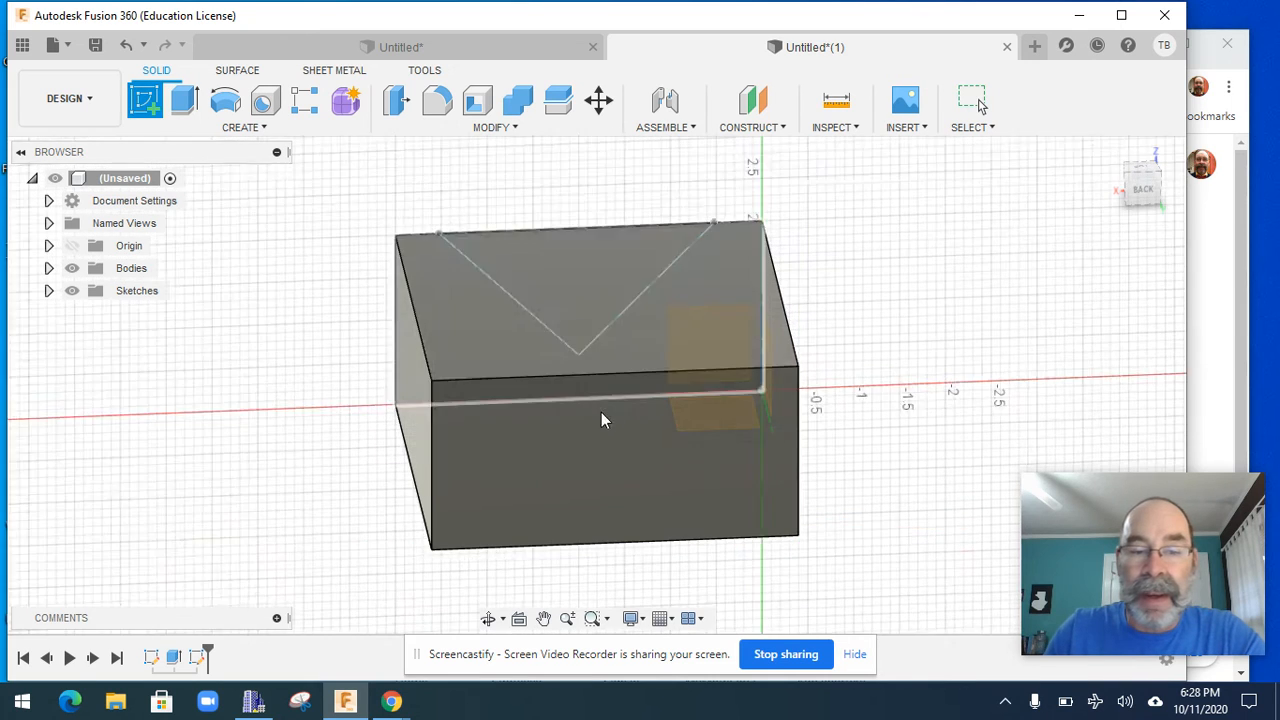
left_click(620, 438)
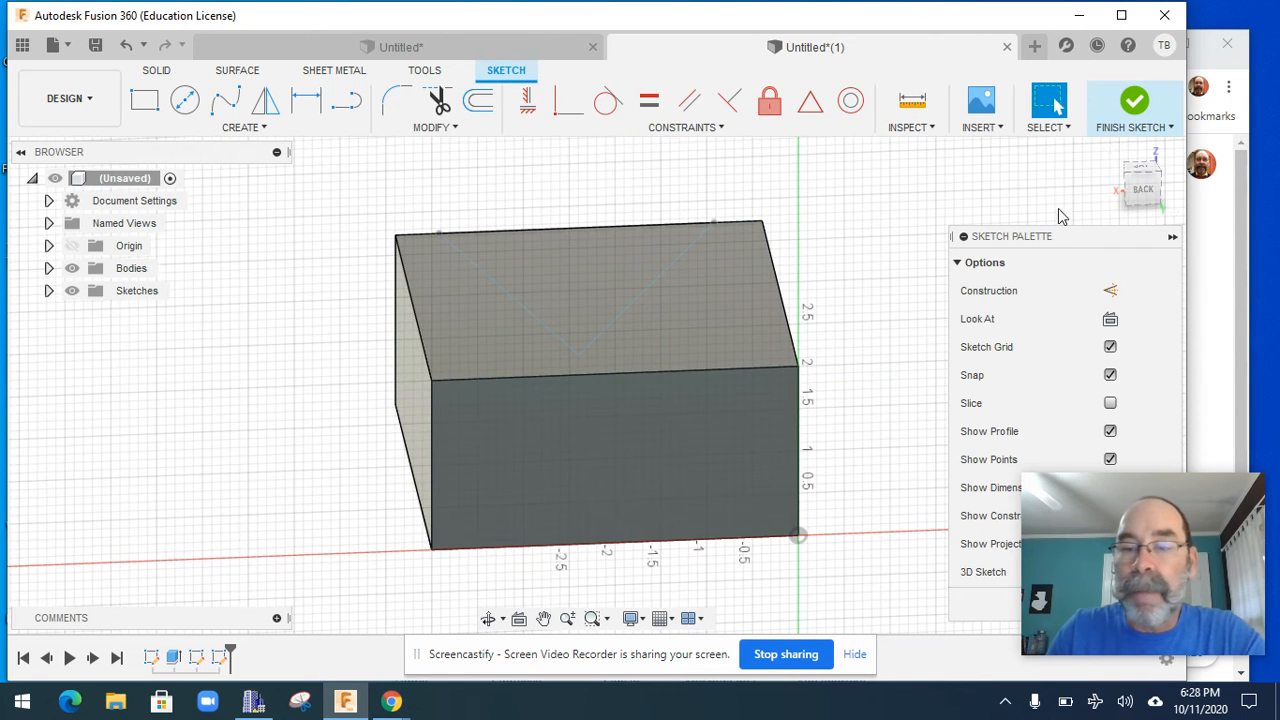
left_click(1143, 188)
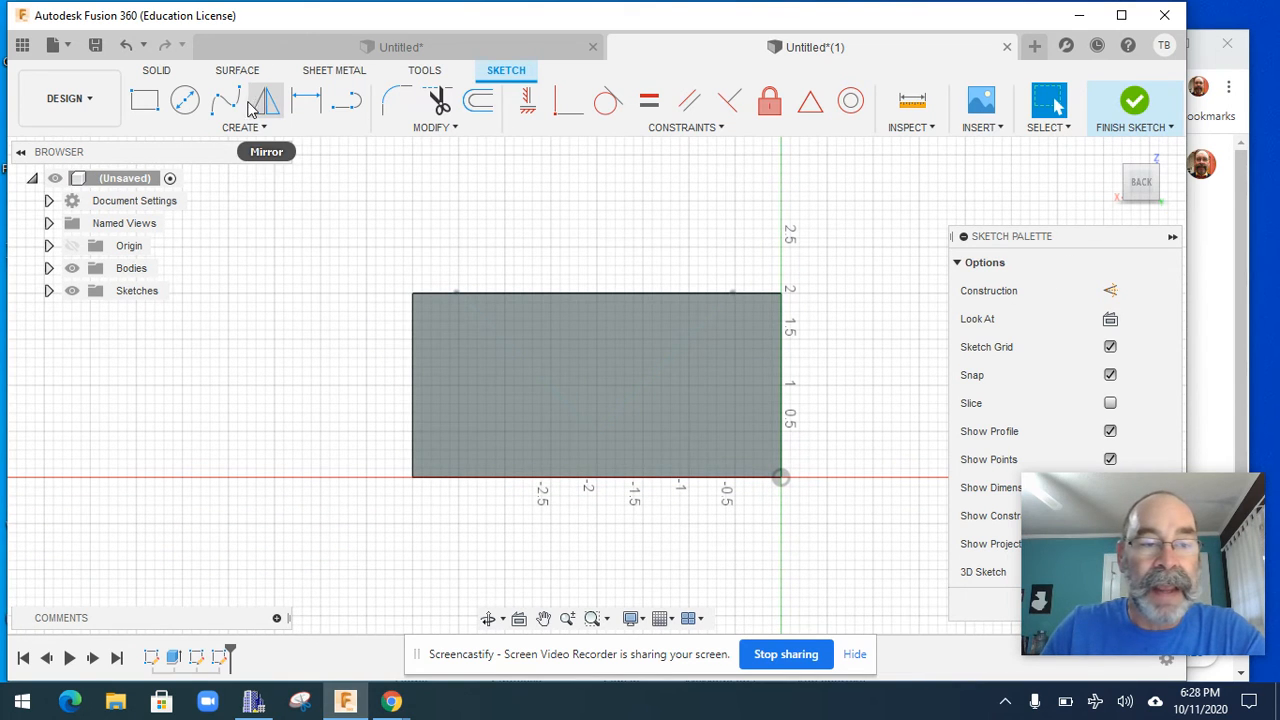
Draw a small closed V-shaped triangle down from the back face's top edge, with sides about 0.9 in and 0.84 in, and finish the sketch
left_click(345, 103)
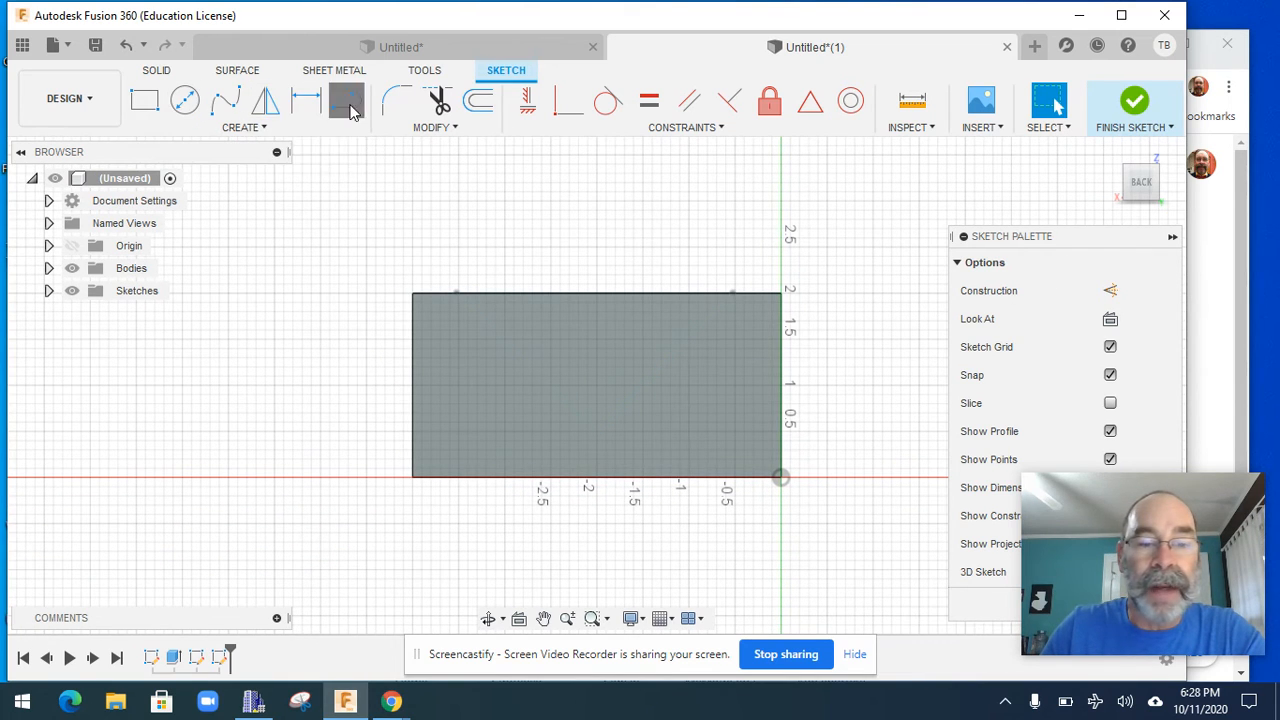
left_click(549, 294)
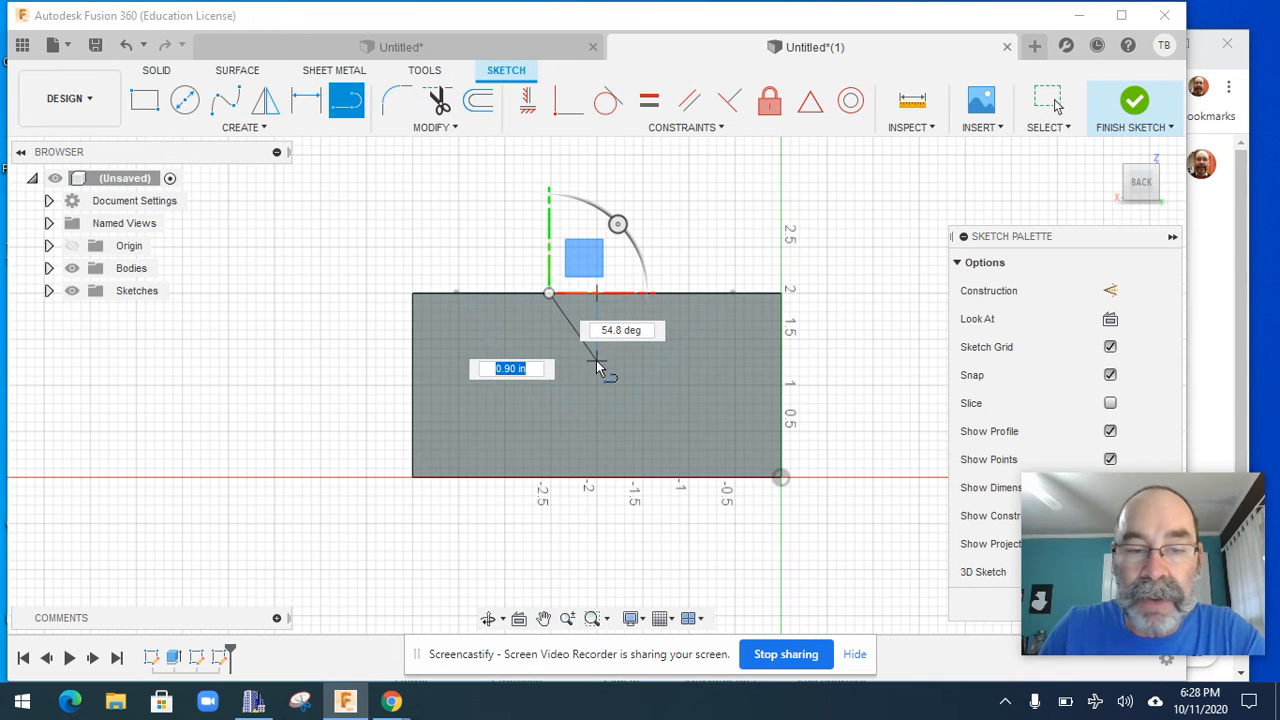
left_click(596, 362)
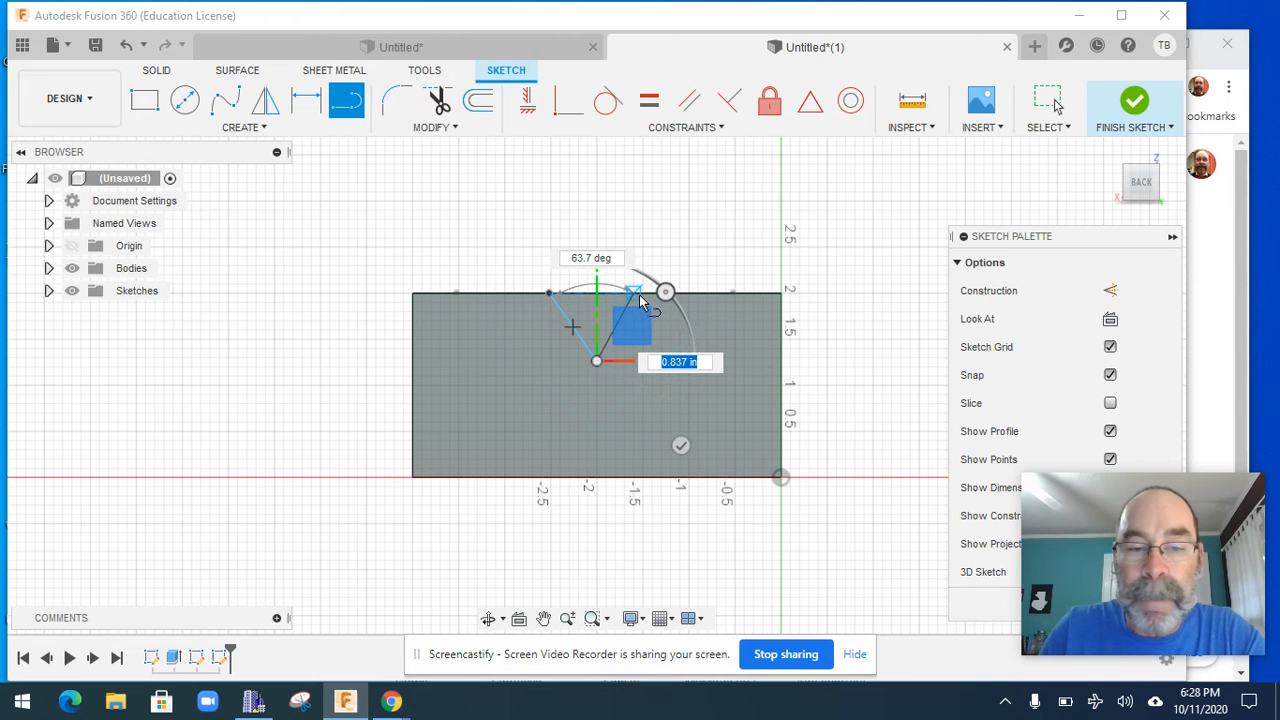
left_click(640, 298)
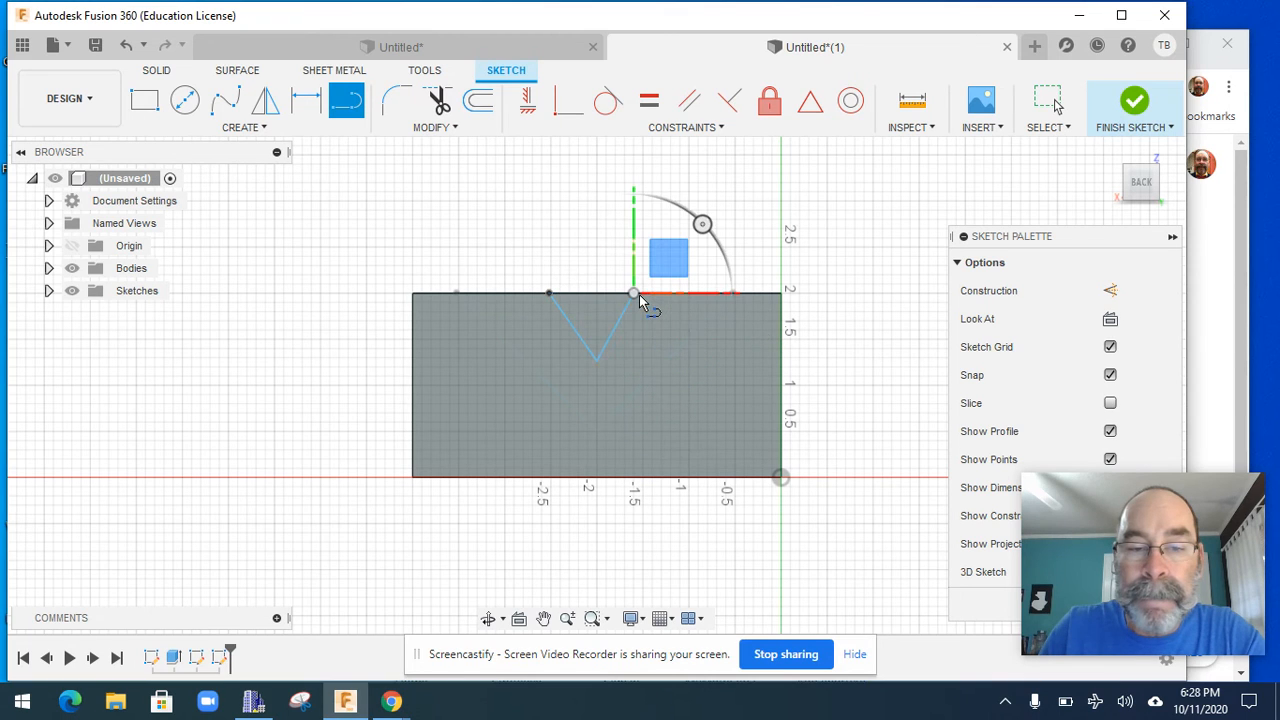
left_click(550, 294)
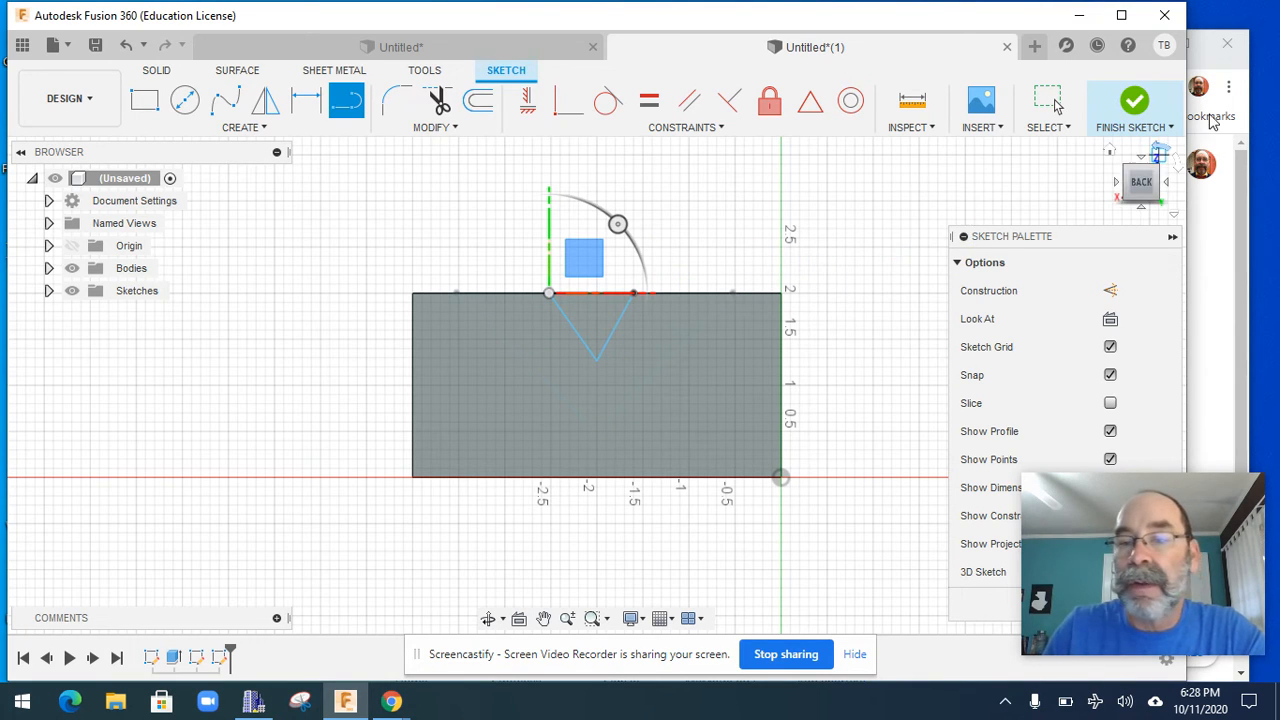
left_click(1132, 102)
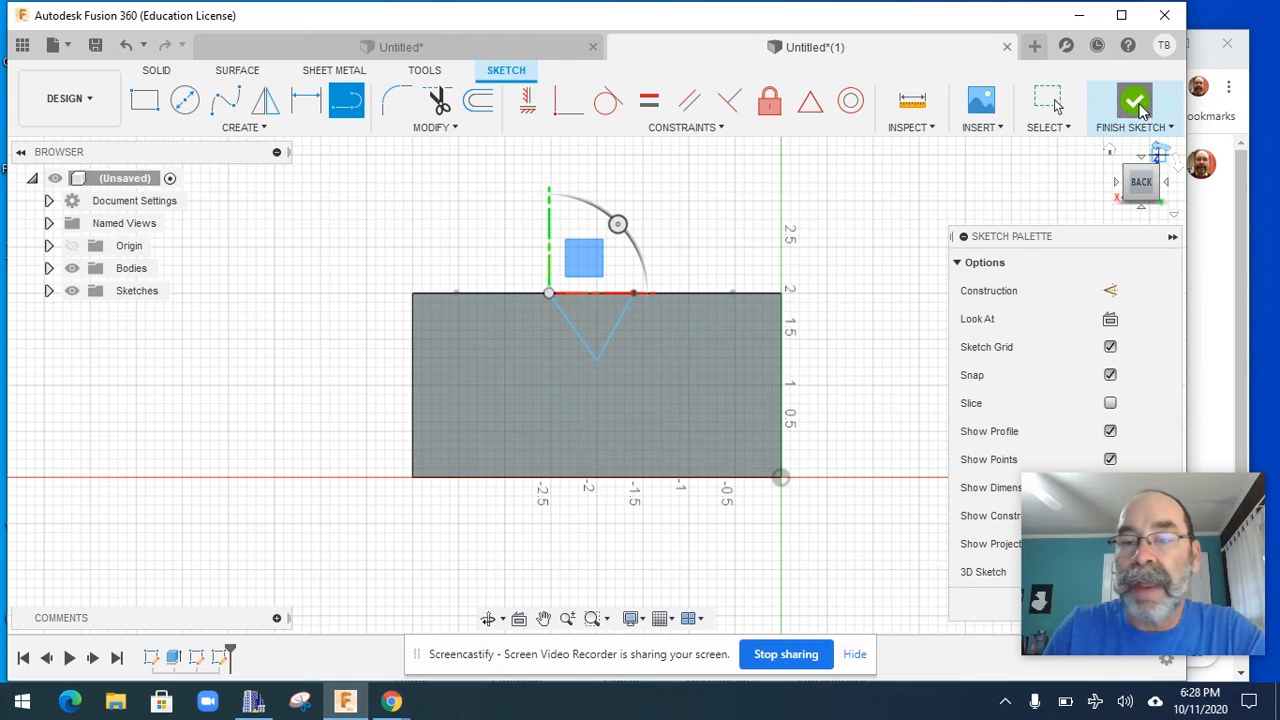
left_click(1111, 151)
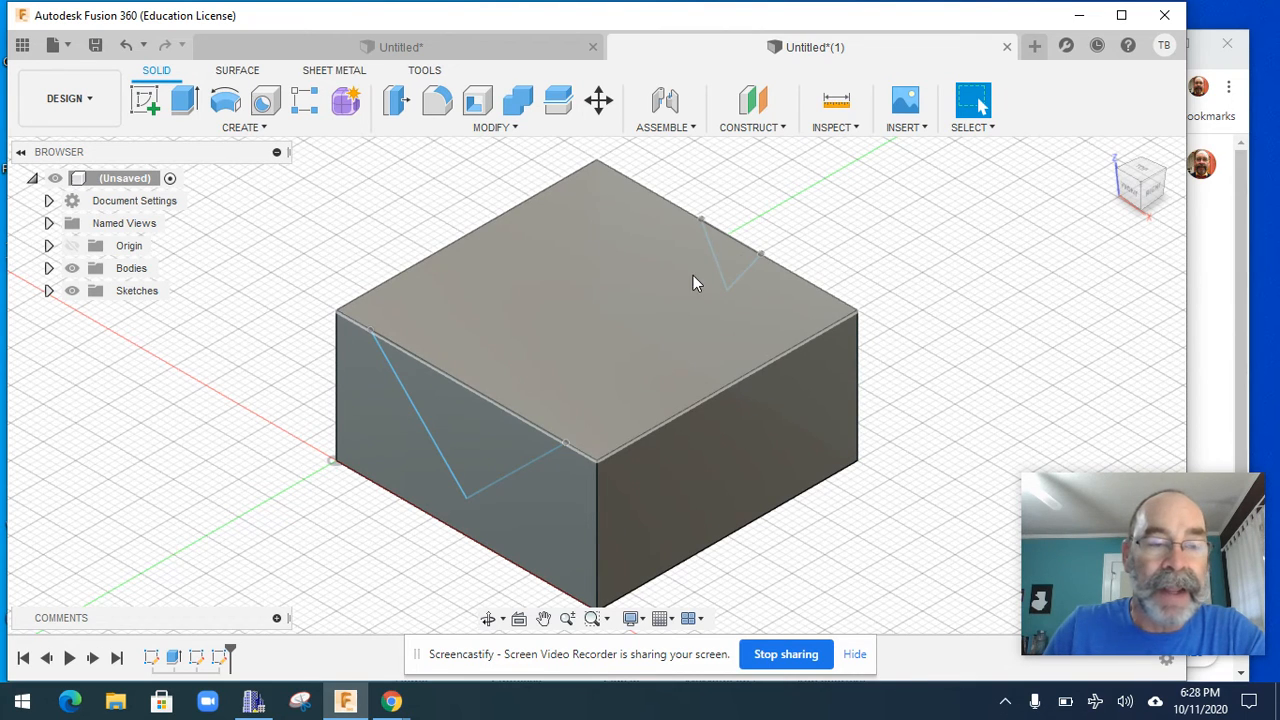
left_click(266, 127)
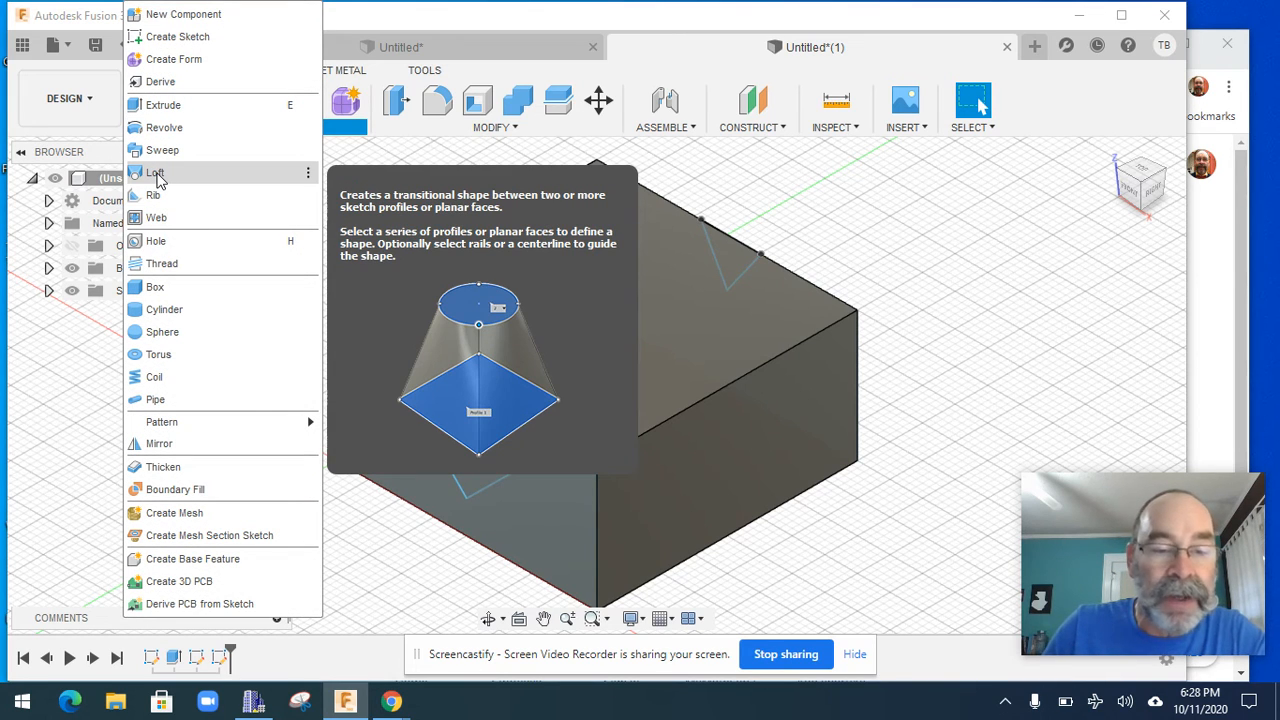
left_click(155, 174)
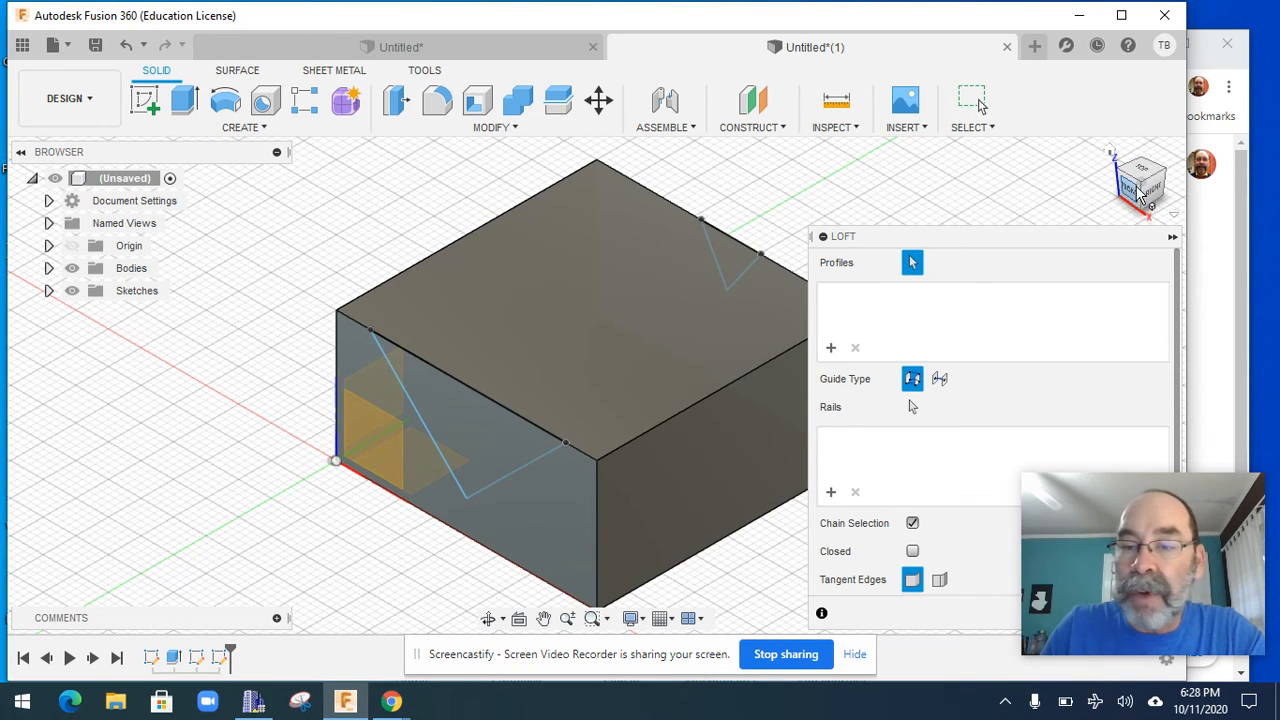
left_click_drag(1125, 180, 960, 144)
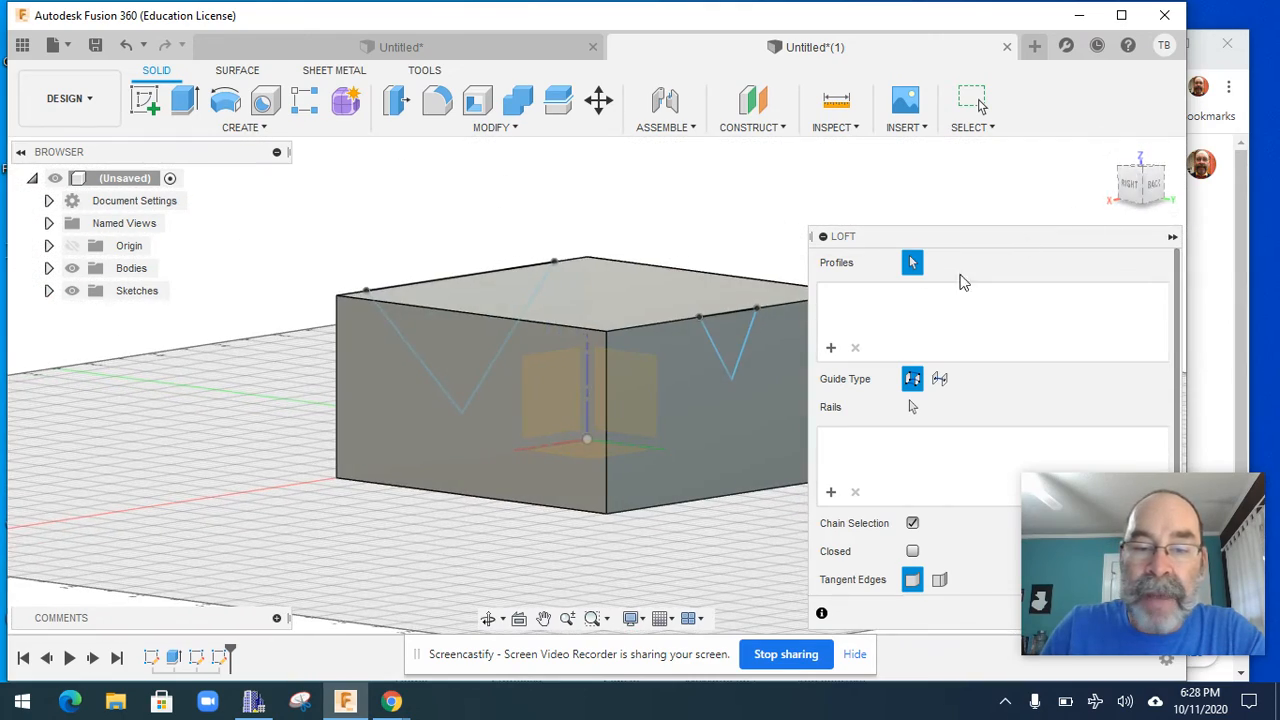
left_click(722, 338)
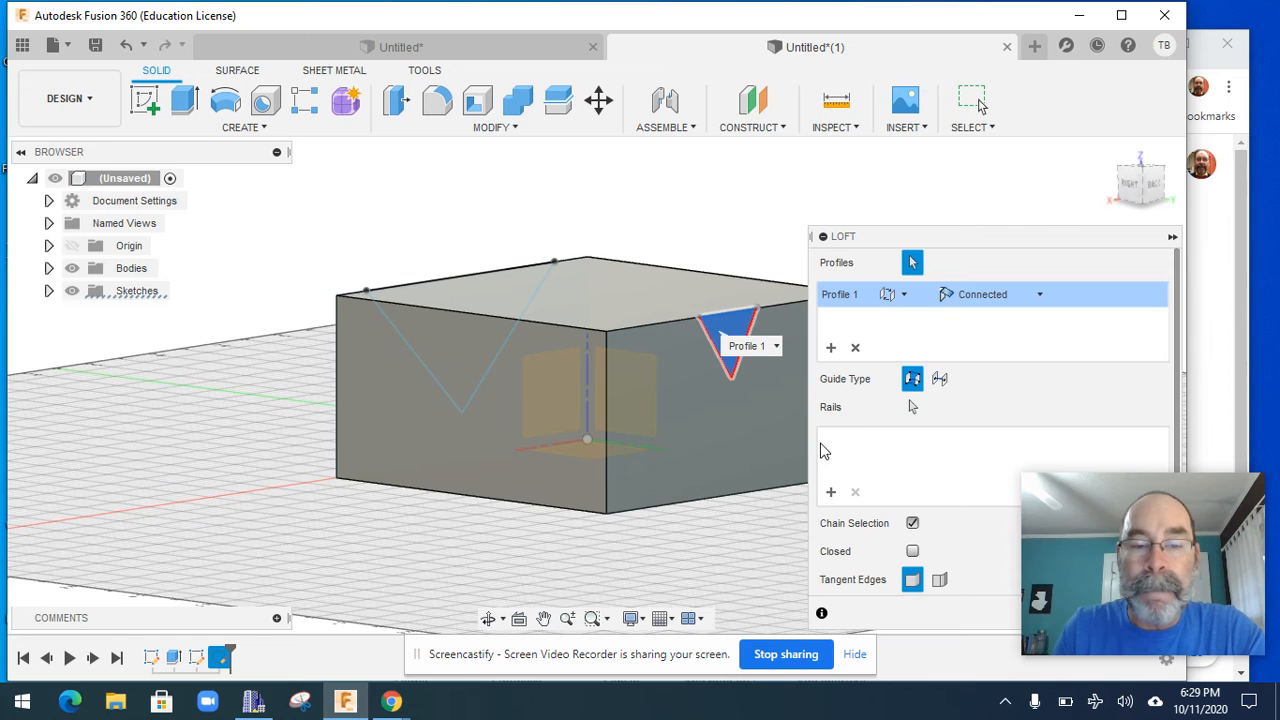
left_click(726, 334)
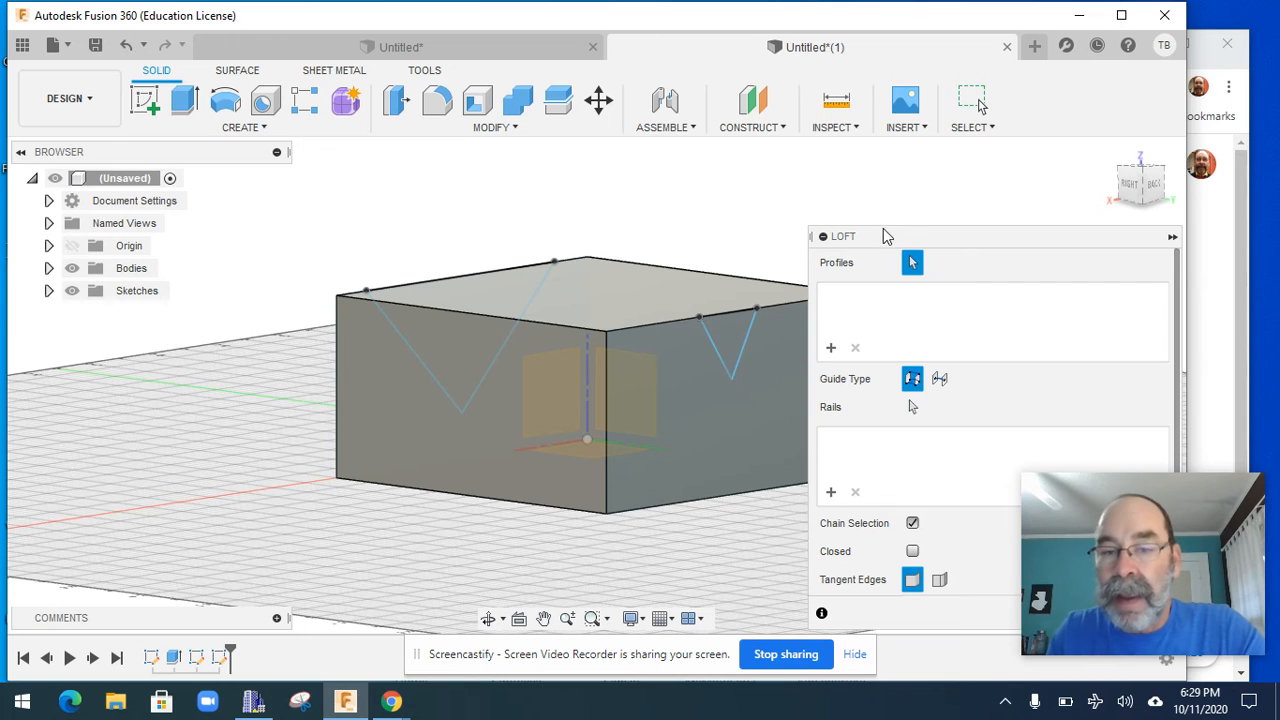
left_click_drag(900, 239, 871, 128)
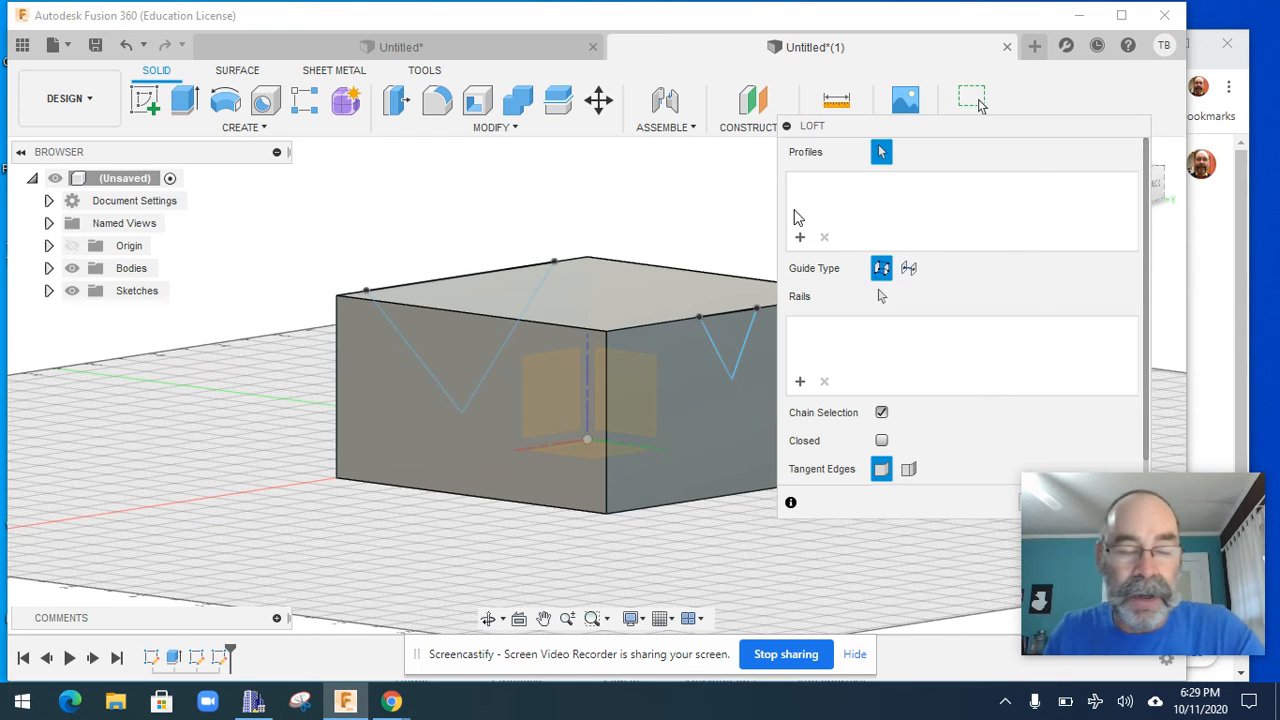
key("Escape")
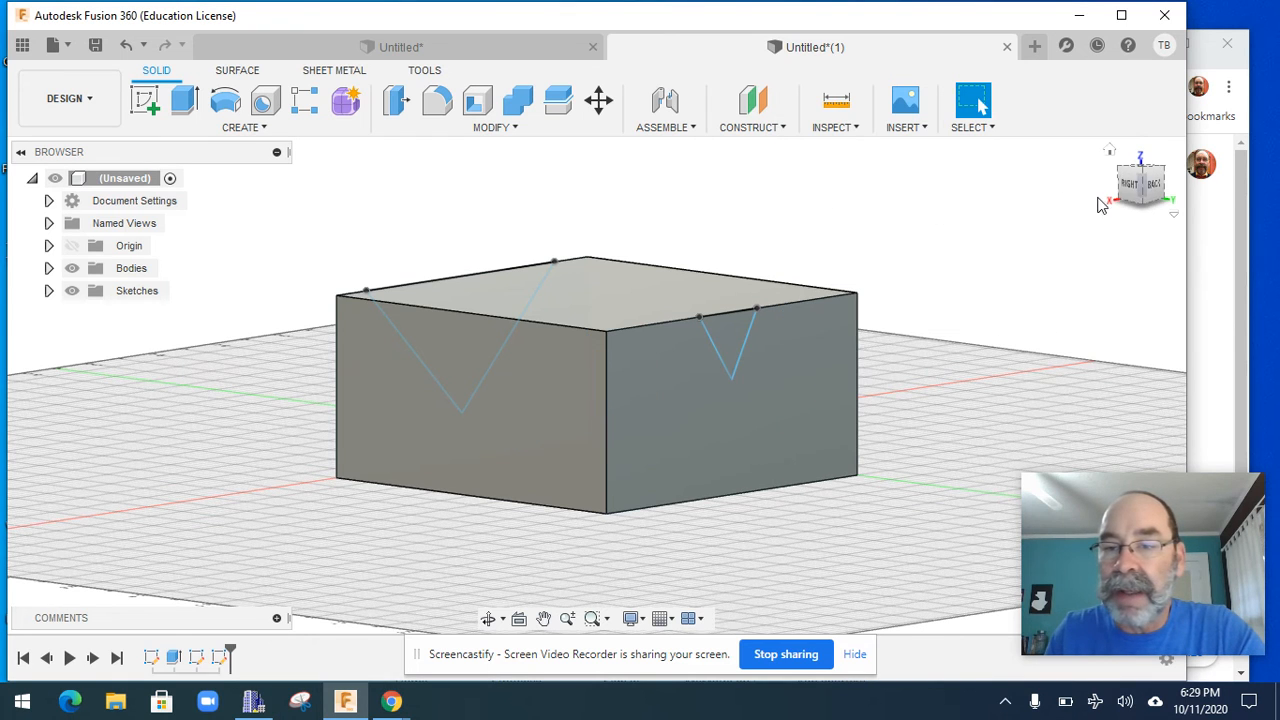
Loft from the large V profile on the front face to the small V profile on the back face as a Cut through the block
left_click(1109, 153)
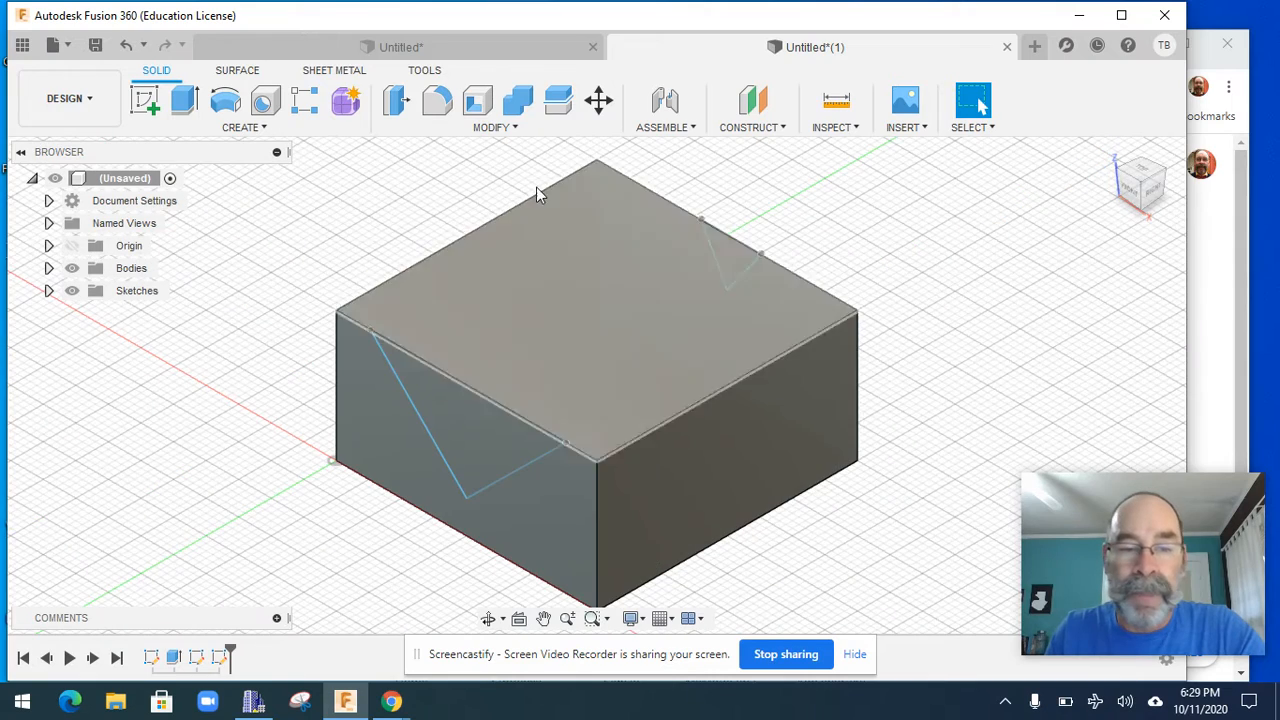
left_click(217, 127)
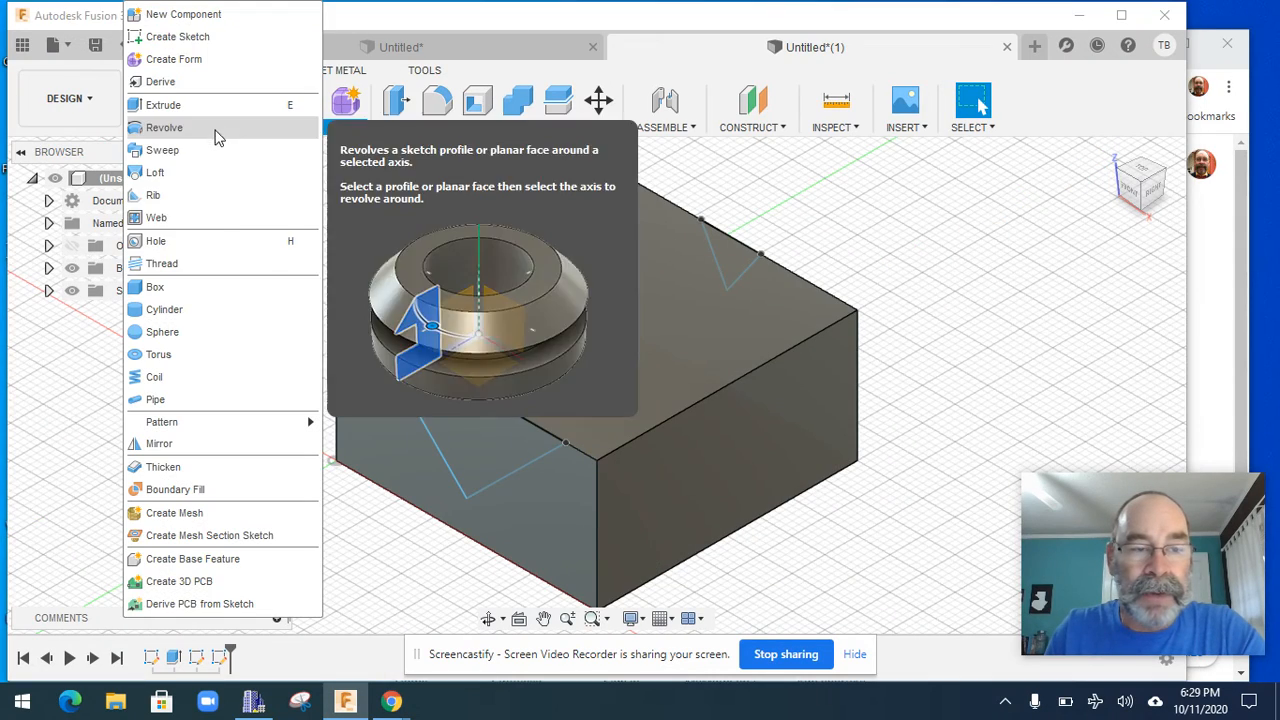
left_click(157, 172)
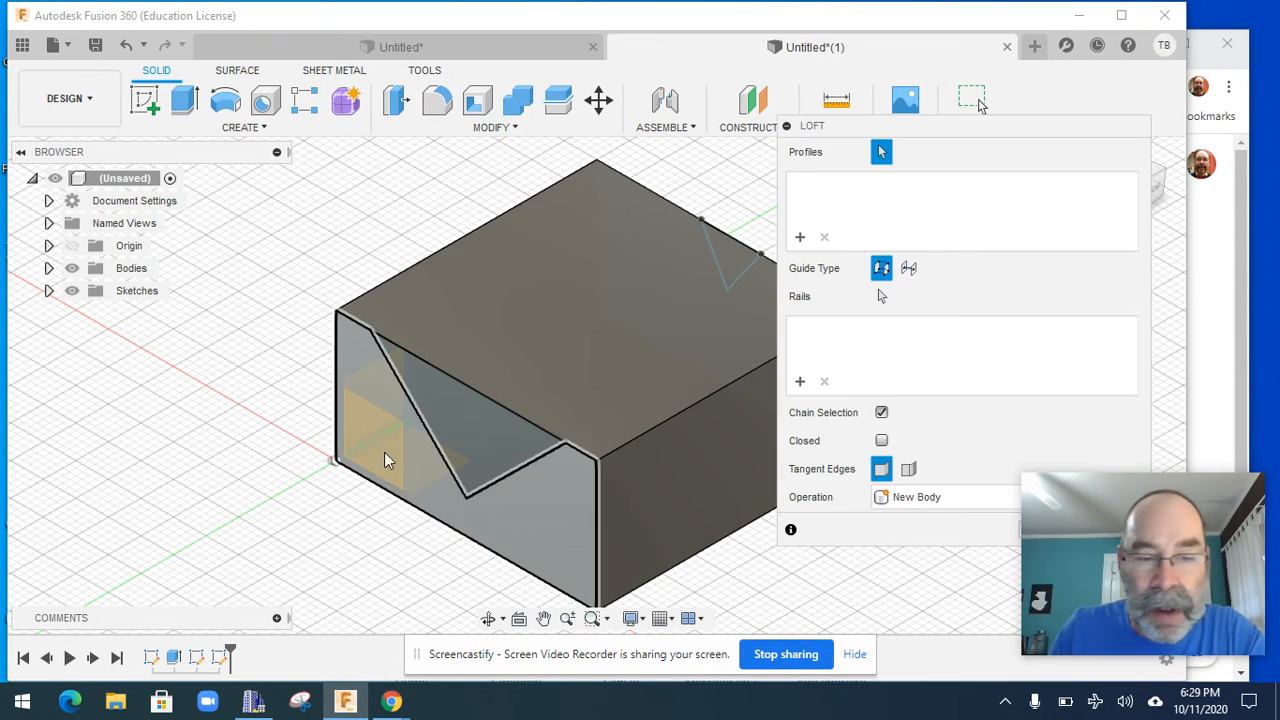
left_click(500, 432)
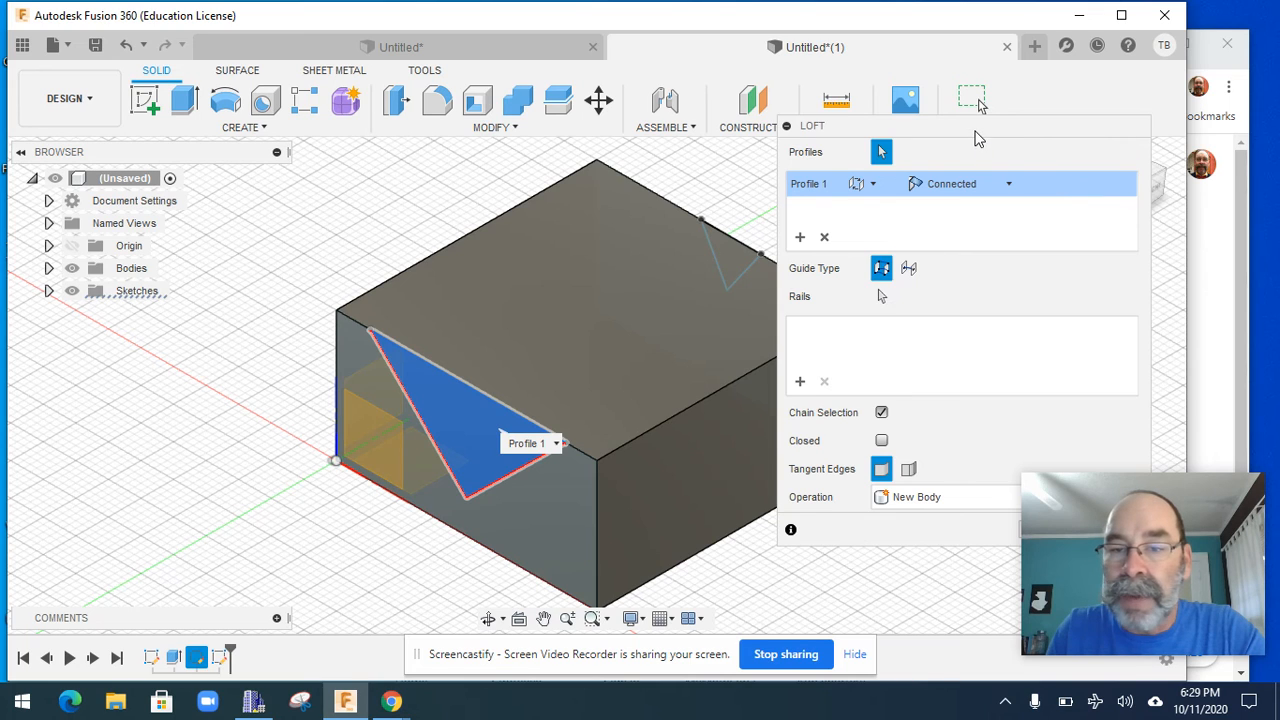
left_click_drag(977, 132, 1038, 245)
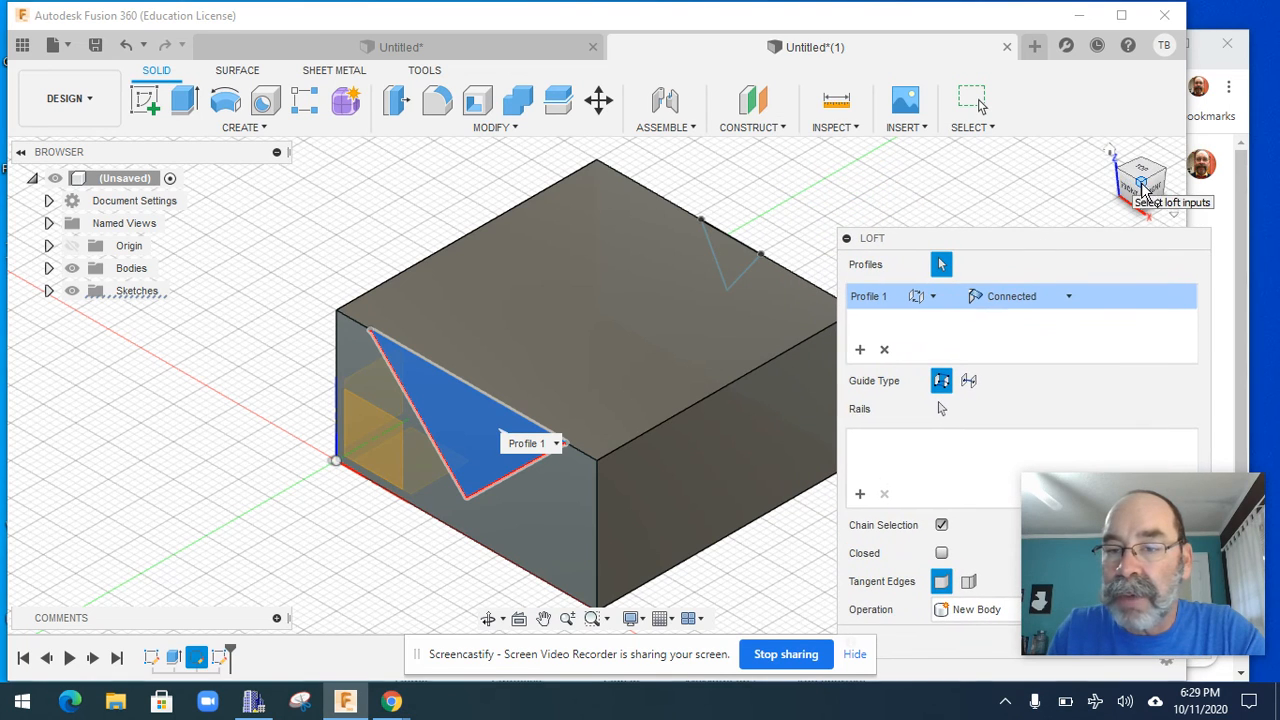
left_click(1150, 186)
left_click_drag(1146, 186, 1080, 200)
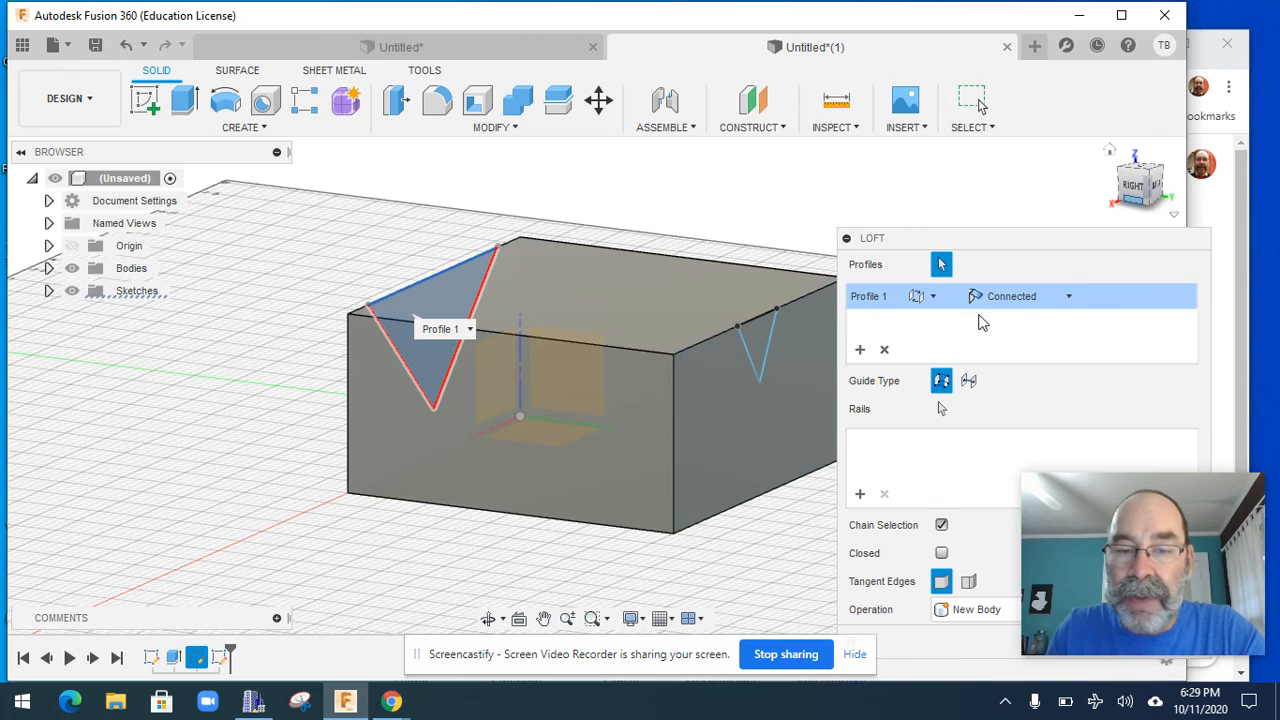
left_click(760, 336)
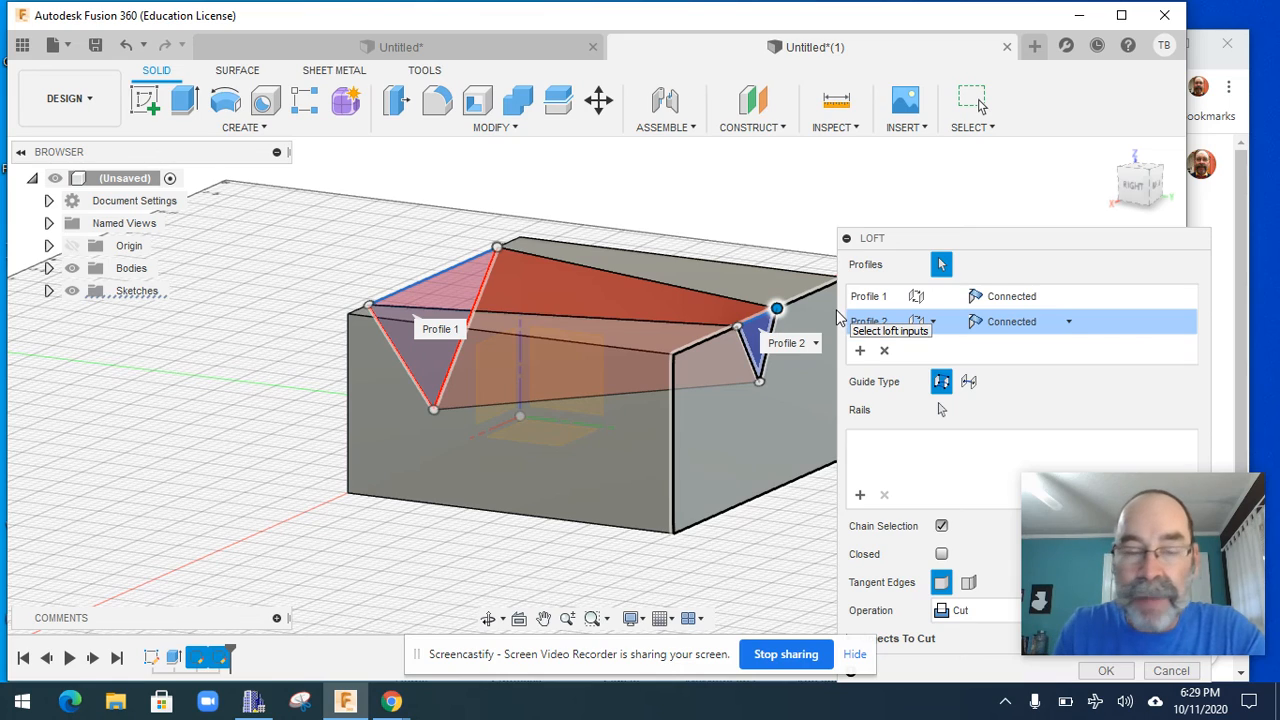
key("Return")
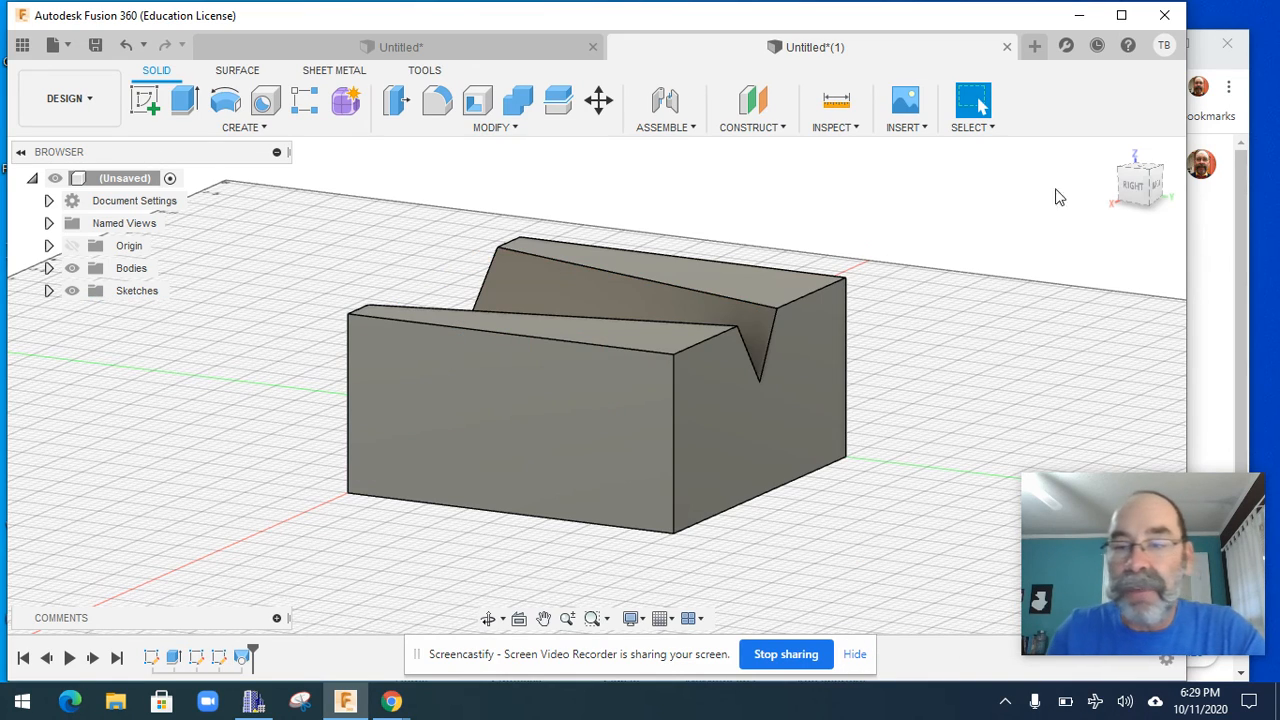
left_click(1111, 151)
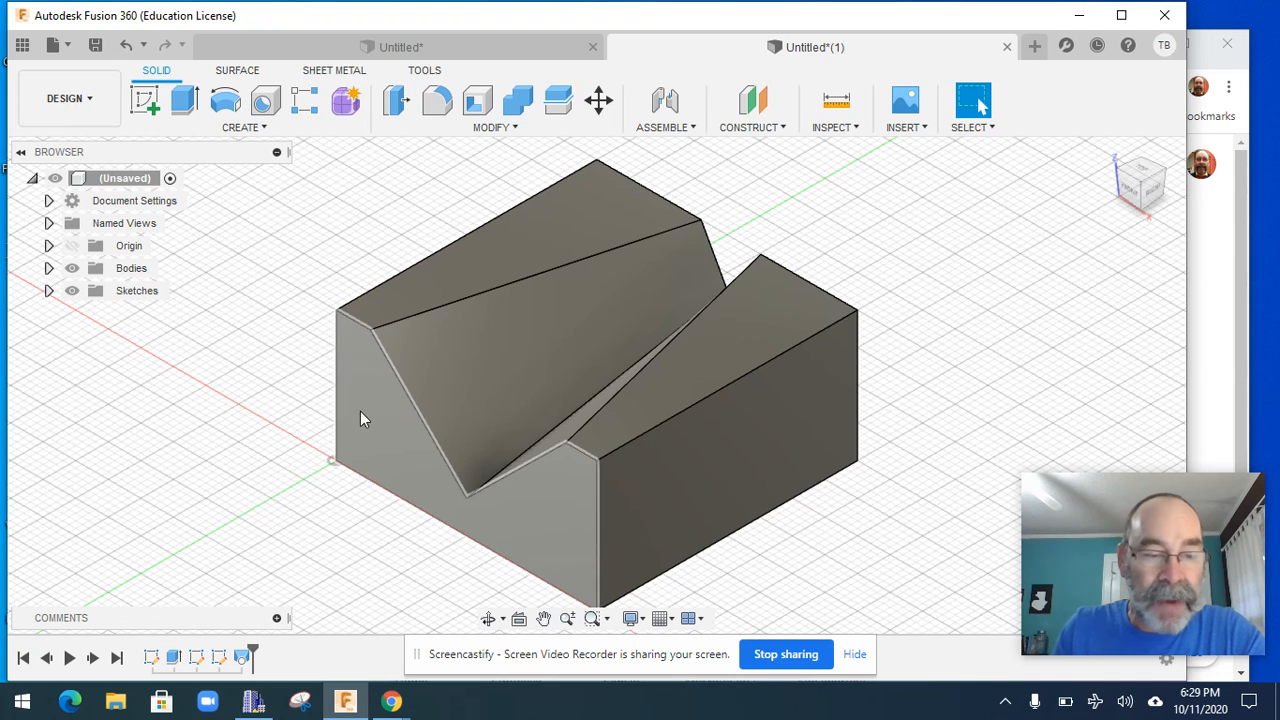
Reopen the loft feature for editing, review its available operation types, and accept it with the Cut operation
double_click(243, 657)
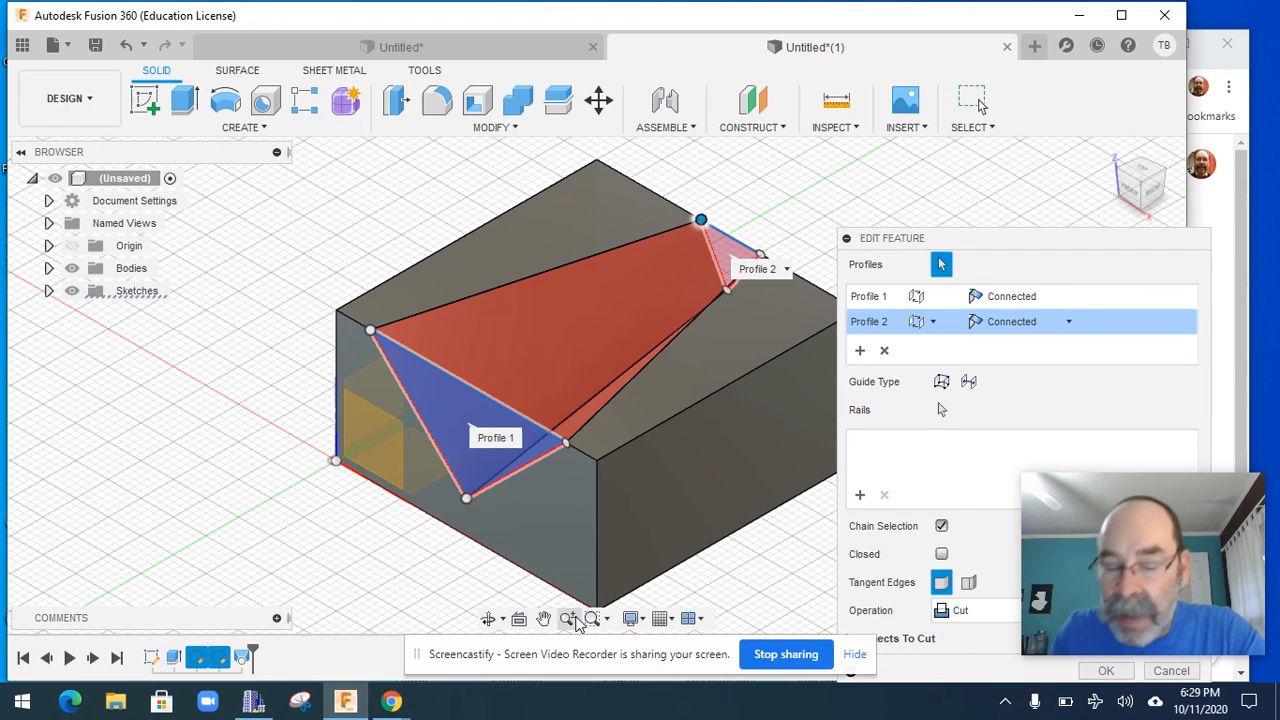
left_click_drag(998, 243, 940, 95)
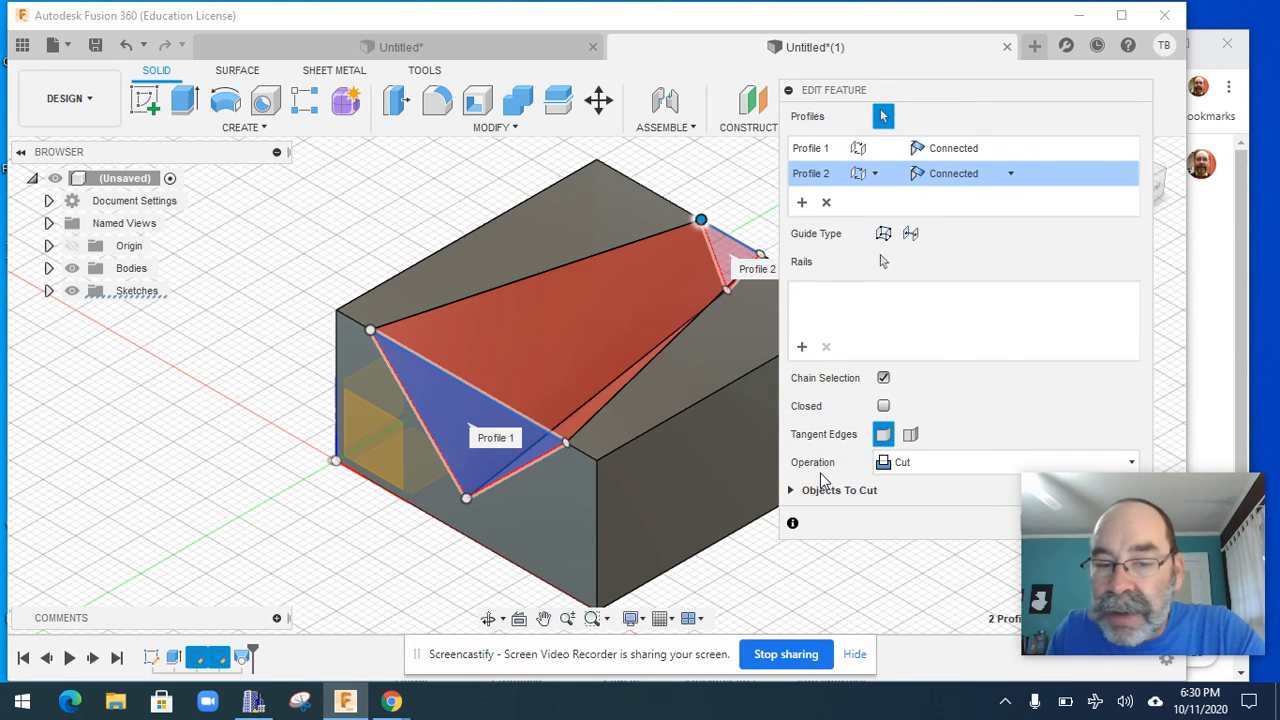
left_click(1116, 463)
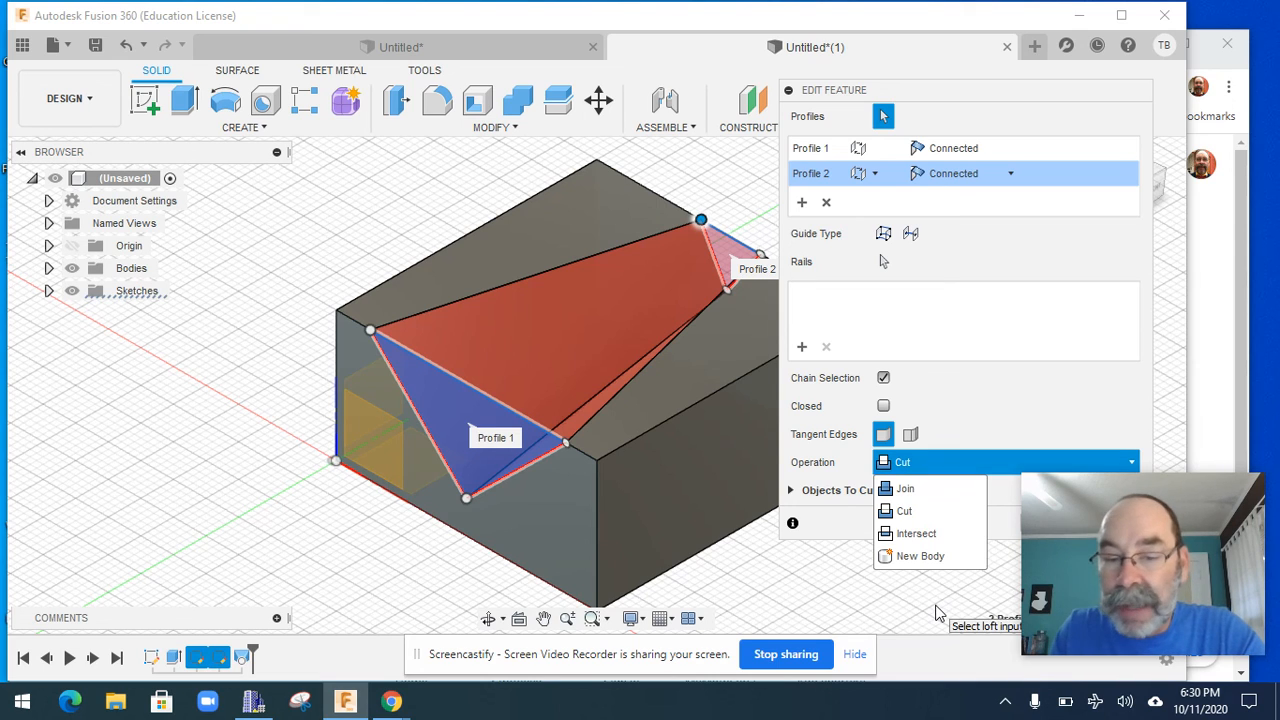
left_click(937, 613)
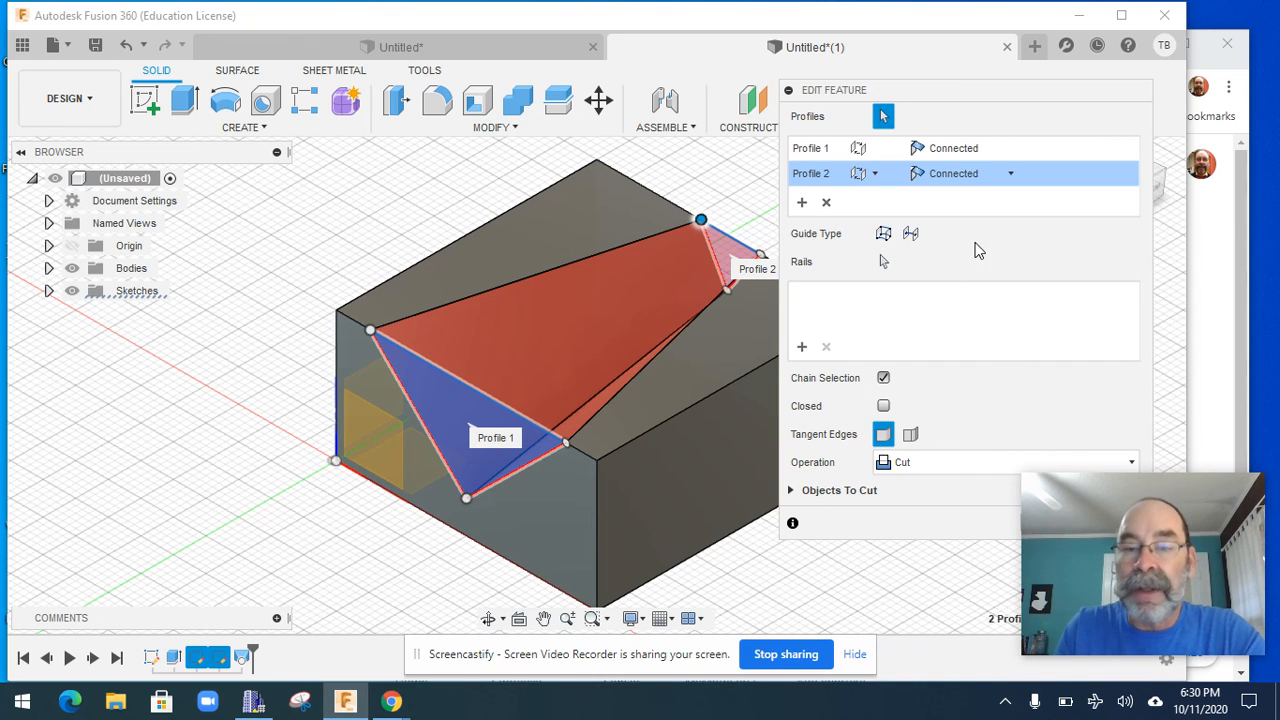
left_click_drag(990, 94, 927, 22)
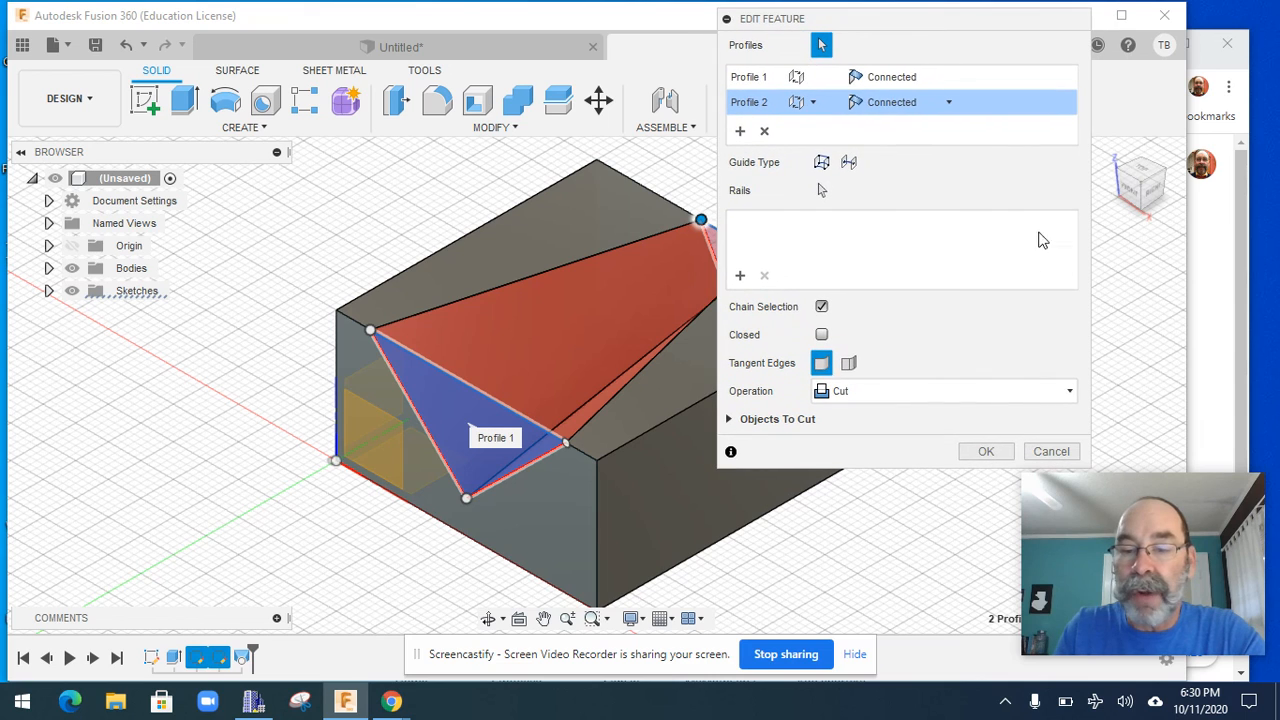
left_click(983, 452)
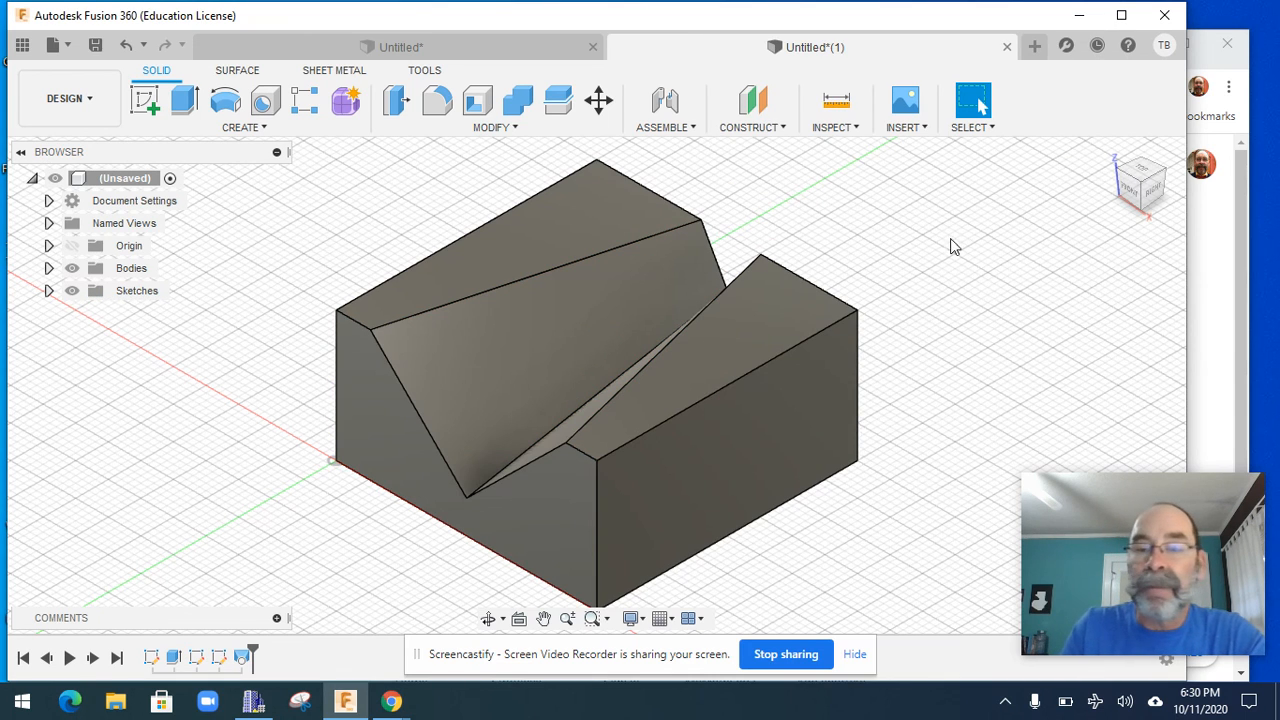
mouse_move(1106, 216)
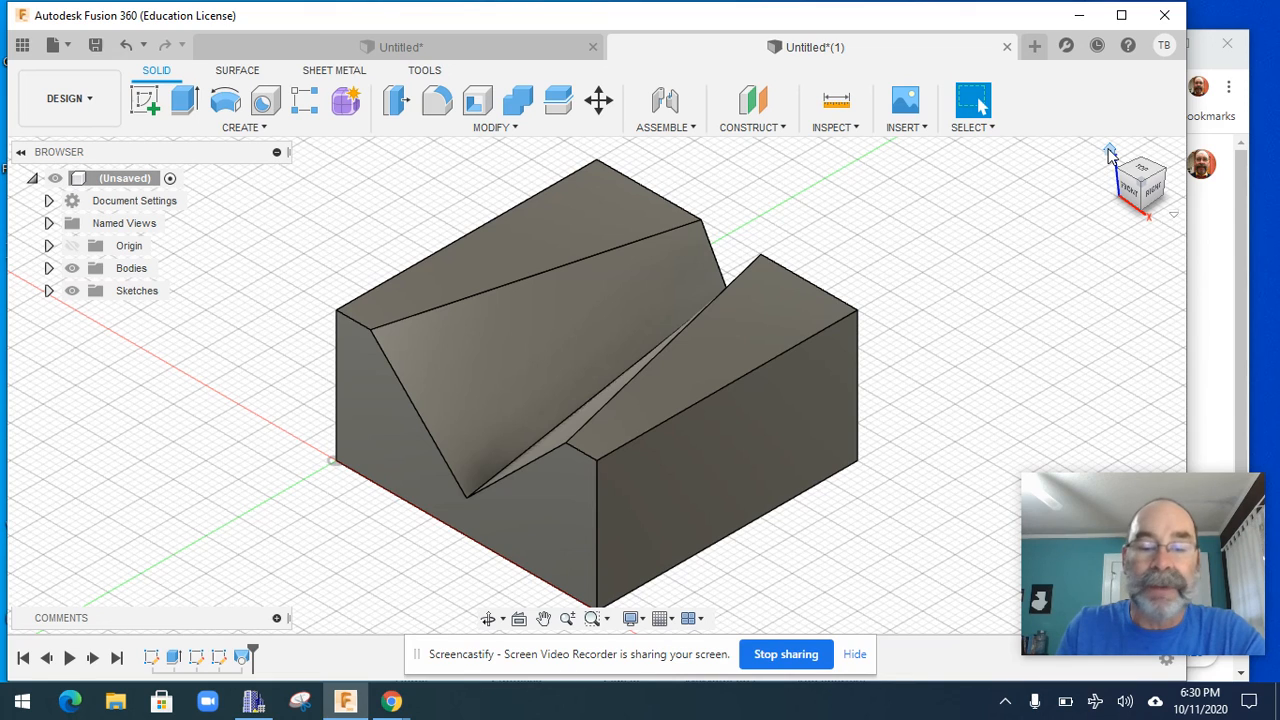
mouse_move(1089, 518)
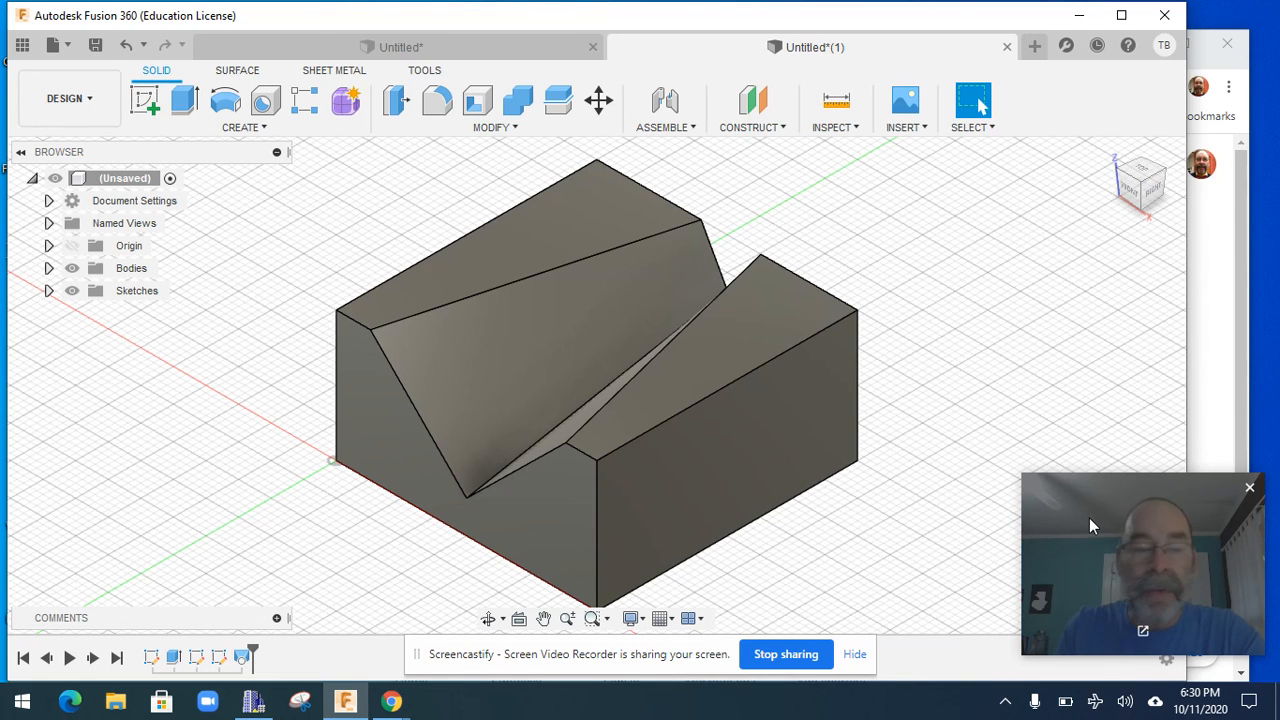